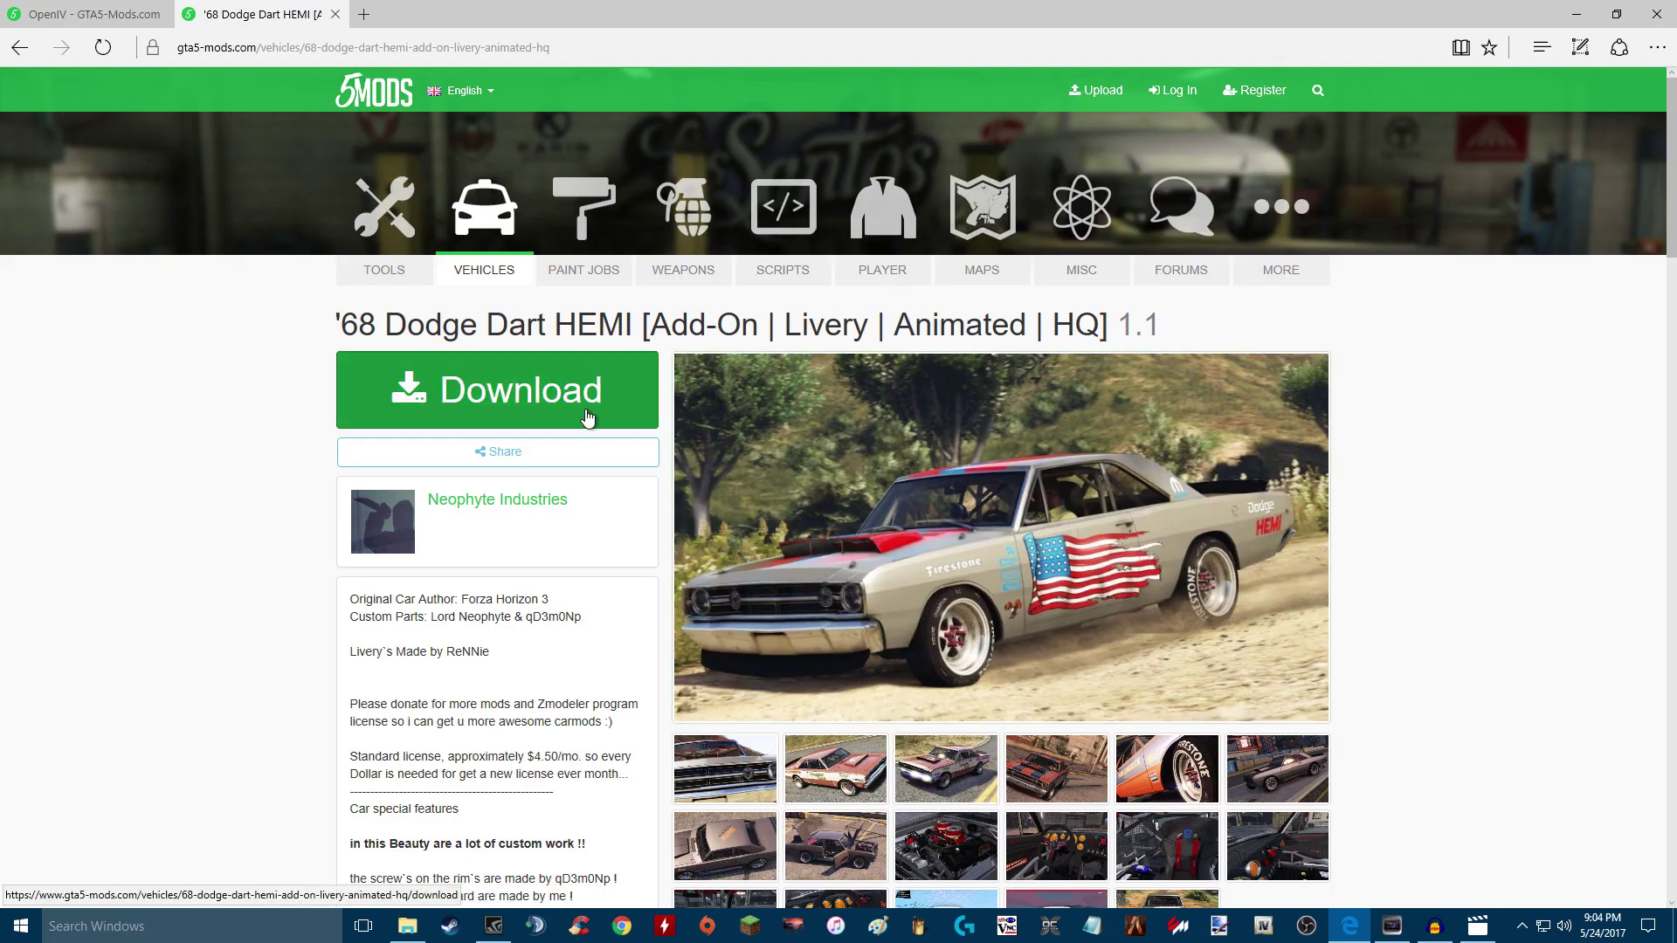
# Step: View the OpenIV 2.9 page on GTA5-Mods.com, then minimize Edge and close the Explorer window
pyautogui.click(122, 14)
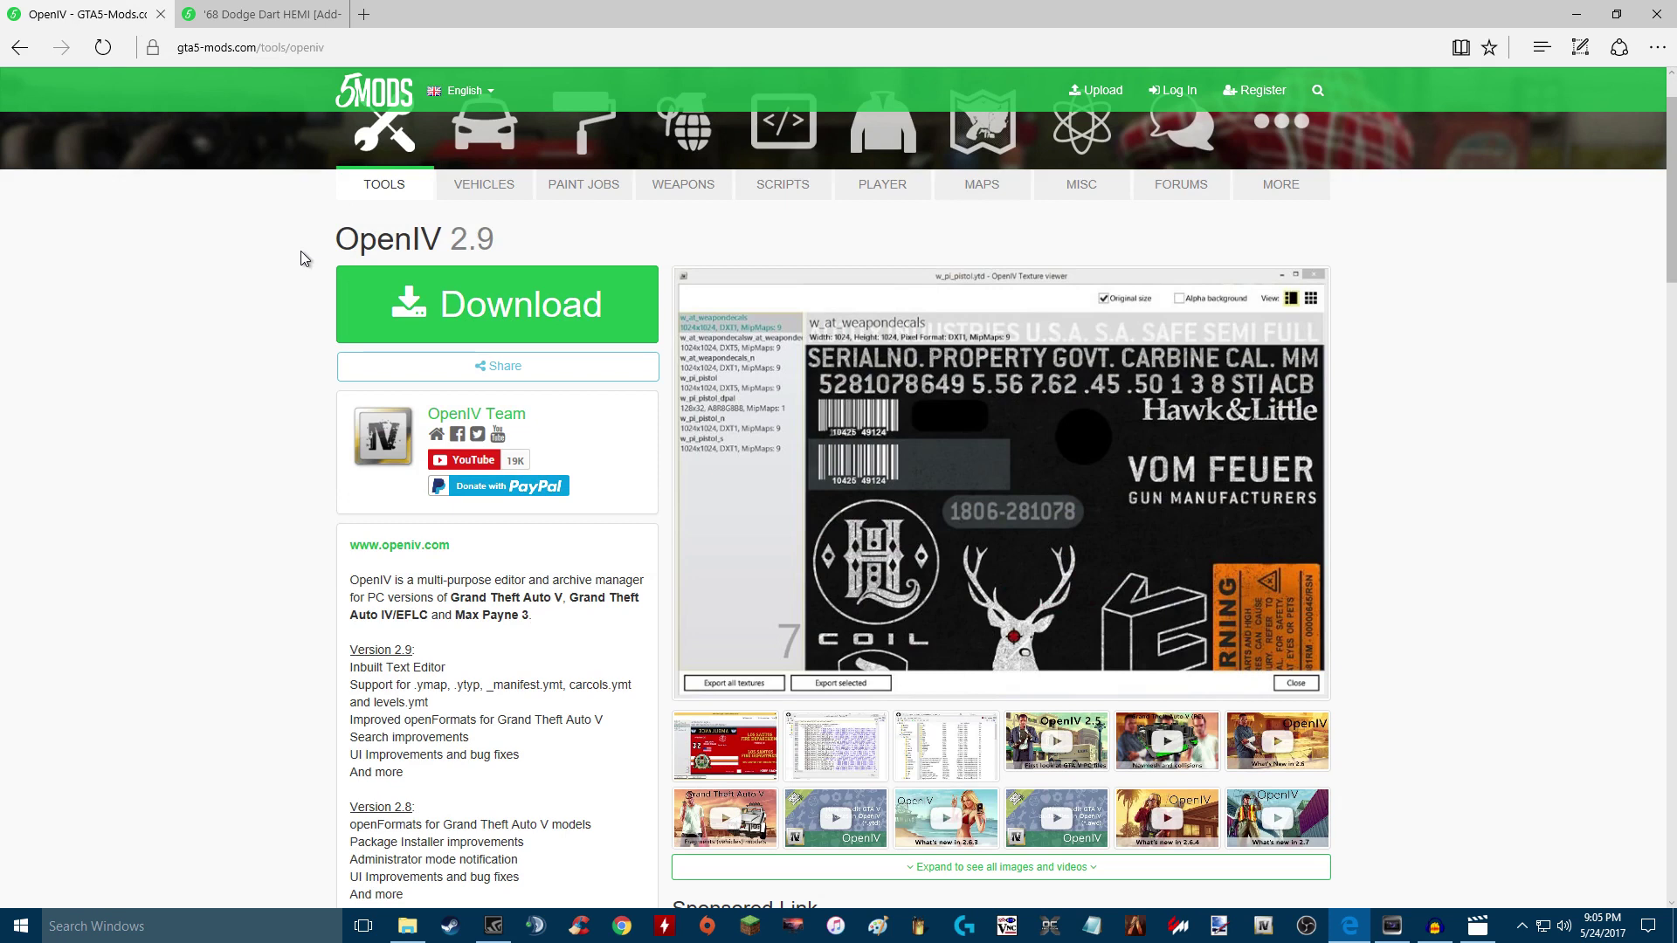
pyautogui.click(1577, 14)
pyautogui.click(886, 68)
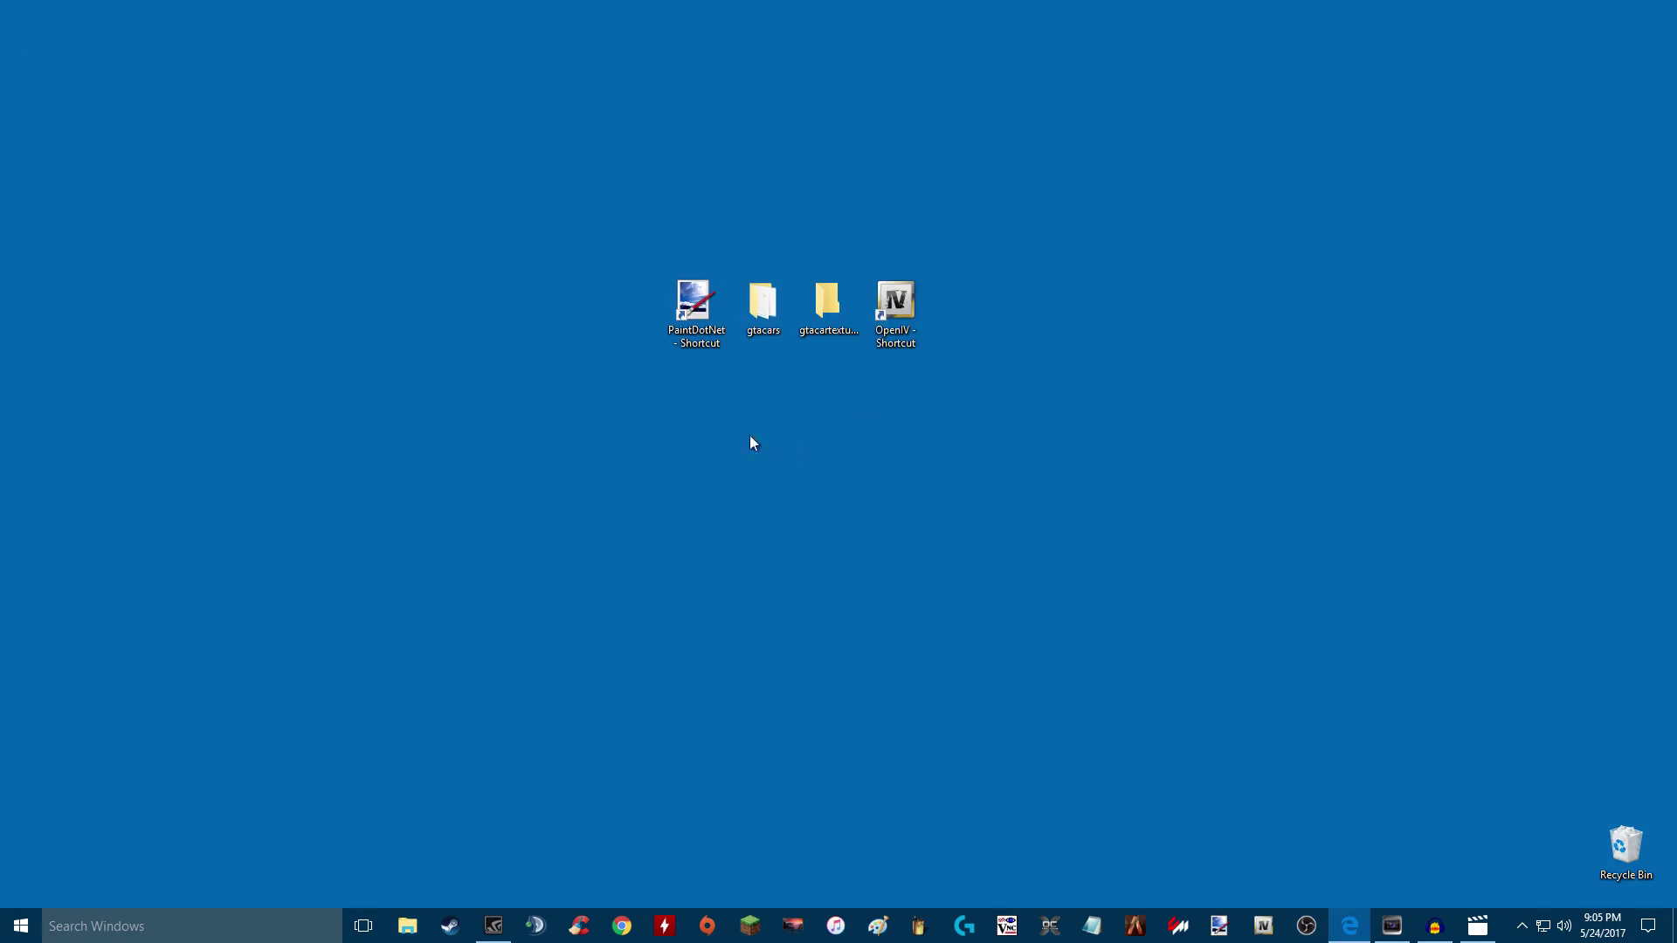
# Step: Open the desktop gtacars folder showing the Dodge Dart HEMI Version 1.1 RAR archive
pyautogui.moveTo(902, 349); pyautogui.dragTo(892, 312)
pyautogui.moveTo(650, 454); pyautogui.dragTo(588, 420)
pyautogui.moveTo(548, 530); pyautogui.dragTo(646, 533)
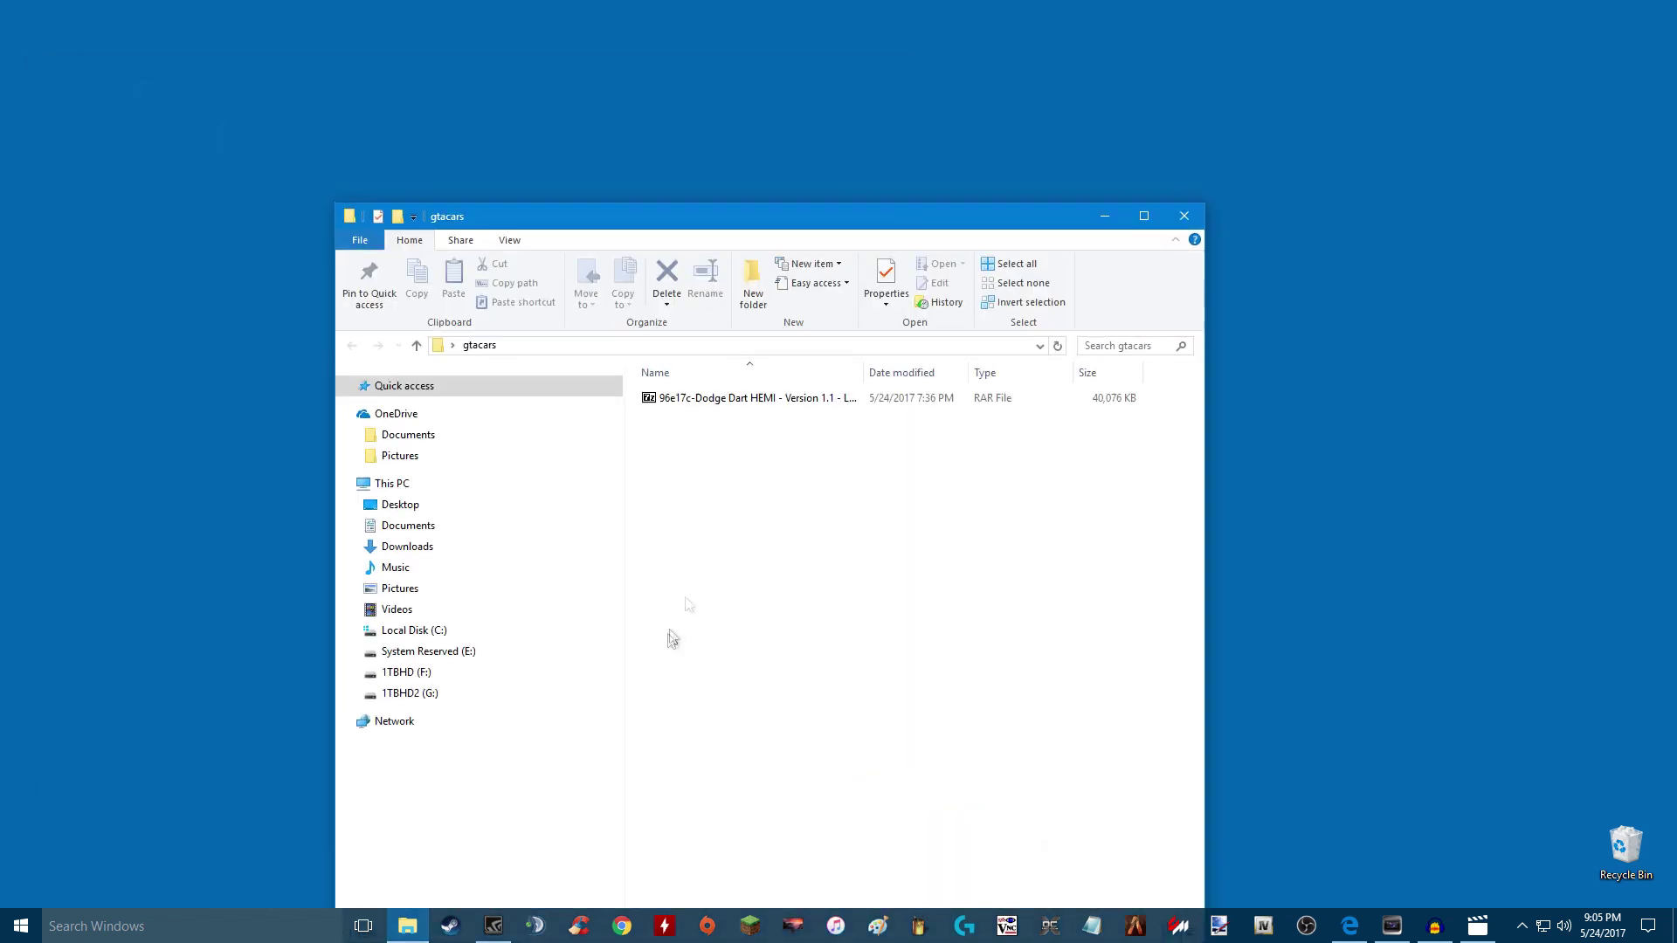
pyautogui.moveTo(781, 529); pyautogui.dragTo(707, 463)
# Step: Extract the Dodge Dart HEMI RAR into gtacars with 7-Zip's Extract Here
pyautogui.click(669, 400)
pyautogui.rightClick(668, 400)
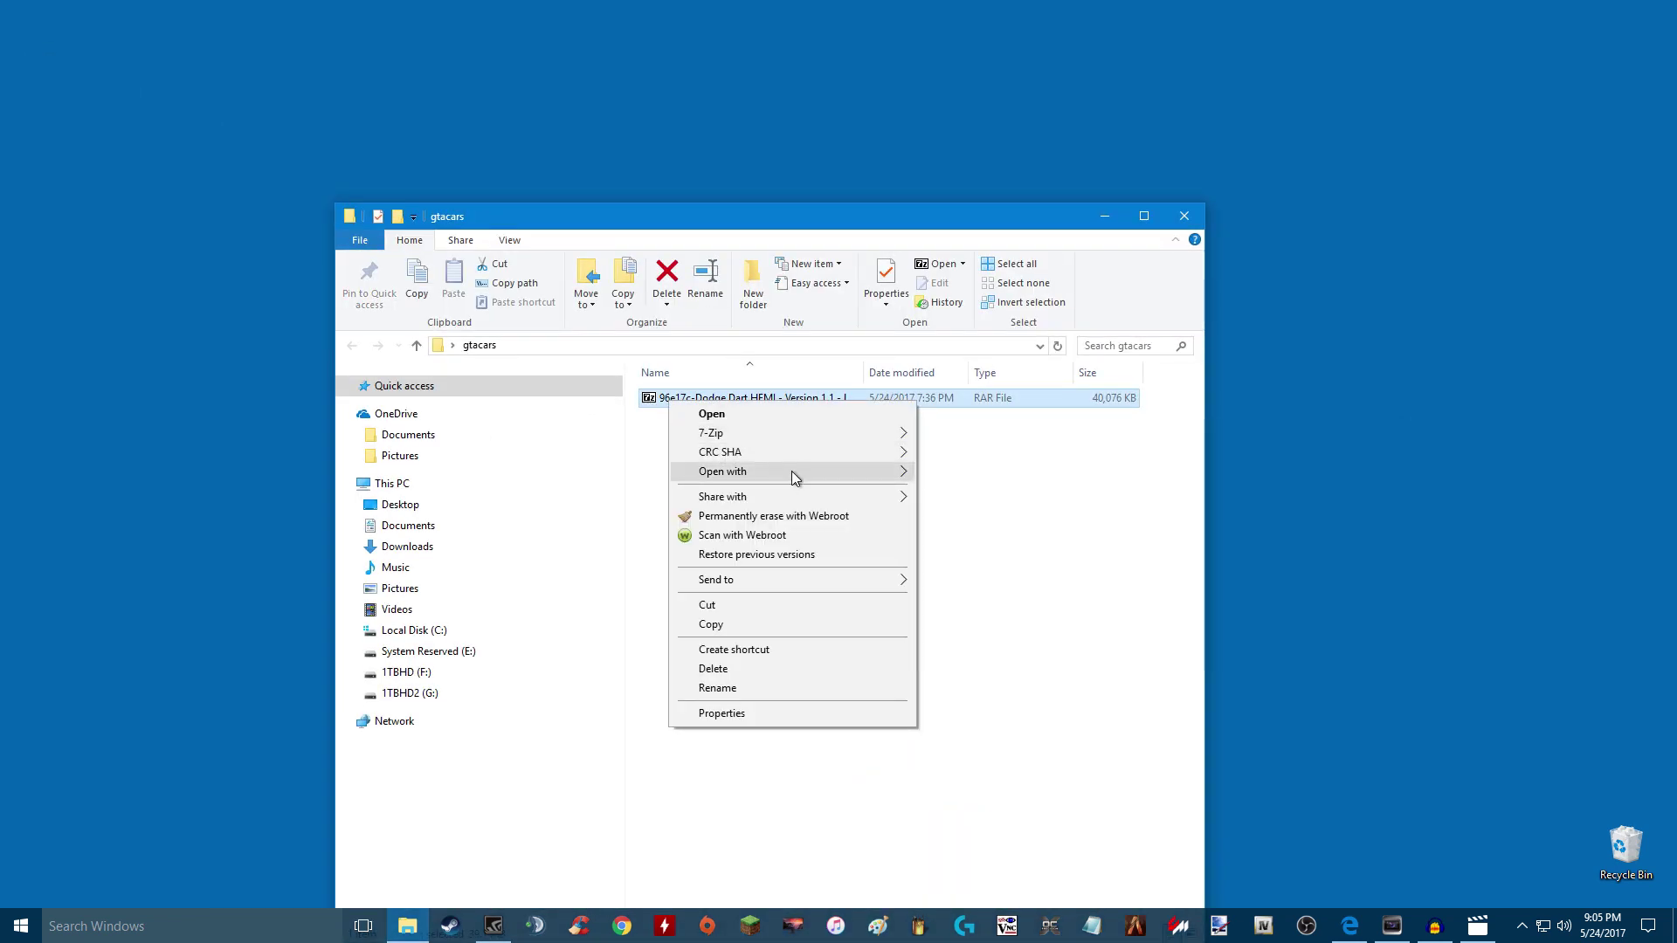
pyautogui.moveTo(740, 472)
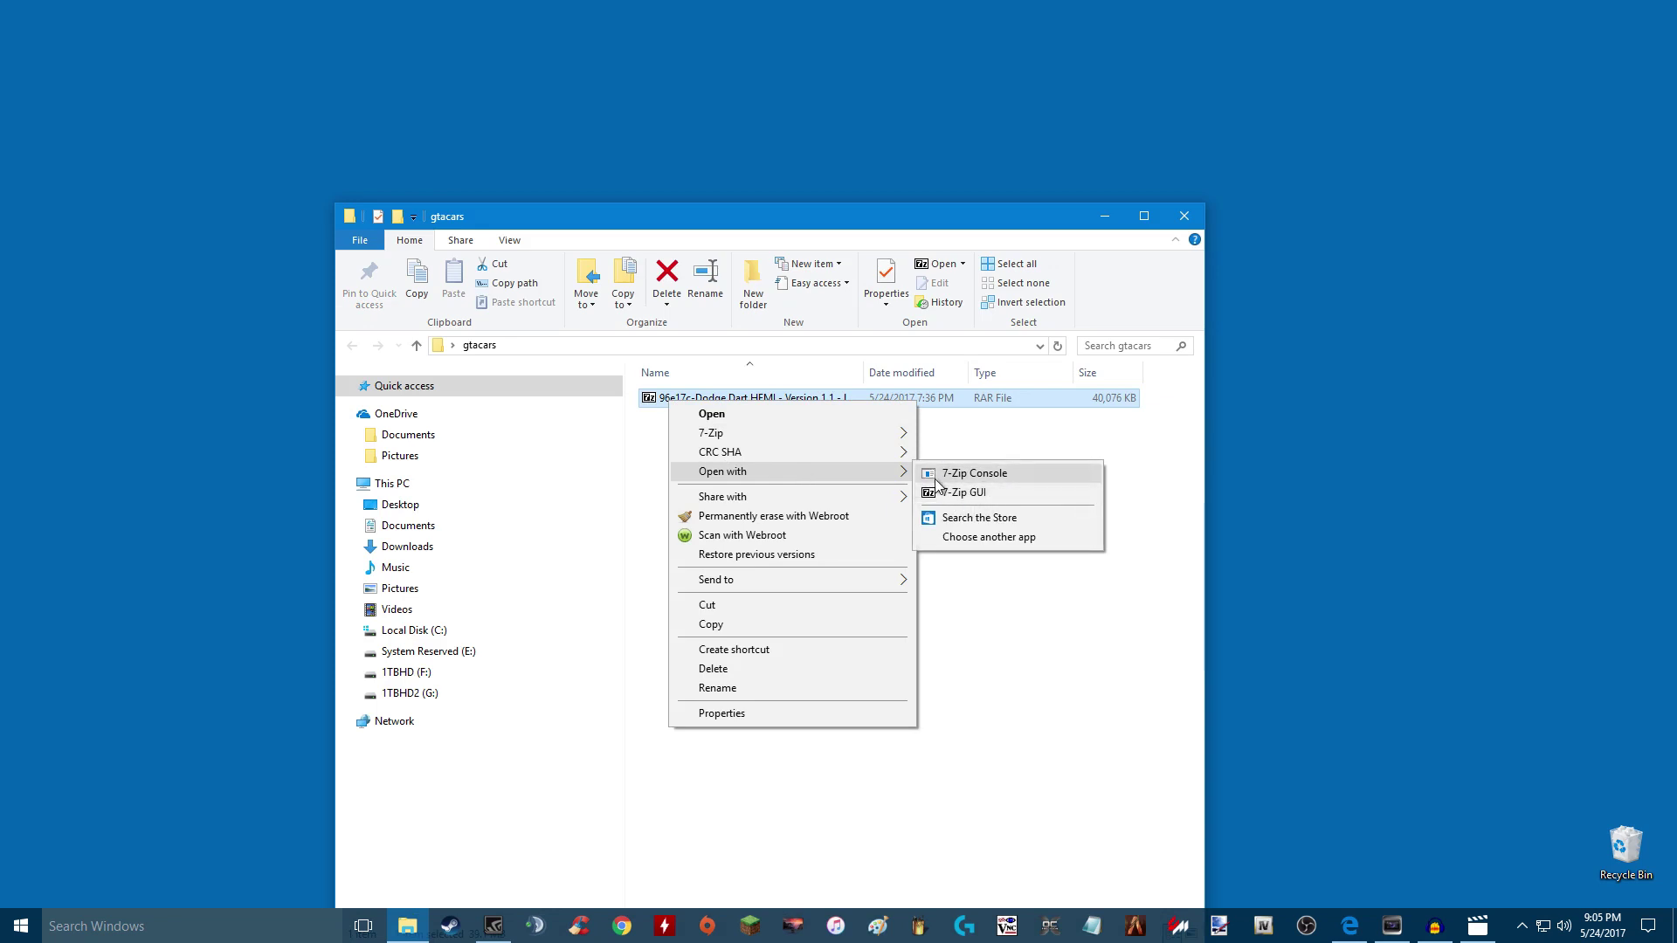
pyautogui.moveTo(767, 427)
pyautogui.click(972, 491)
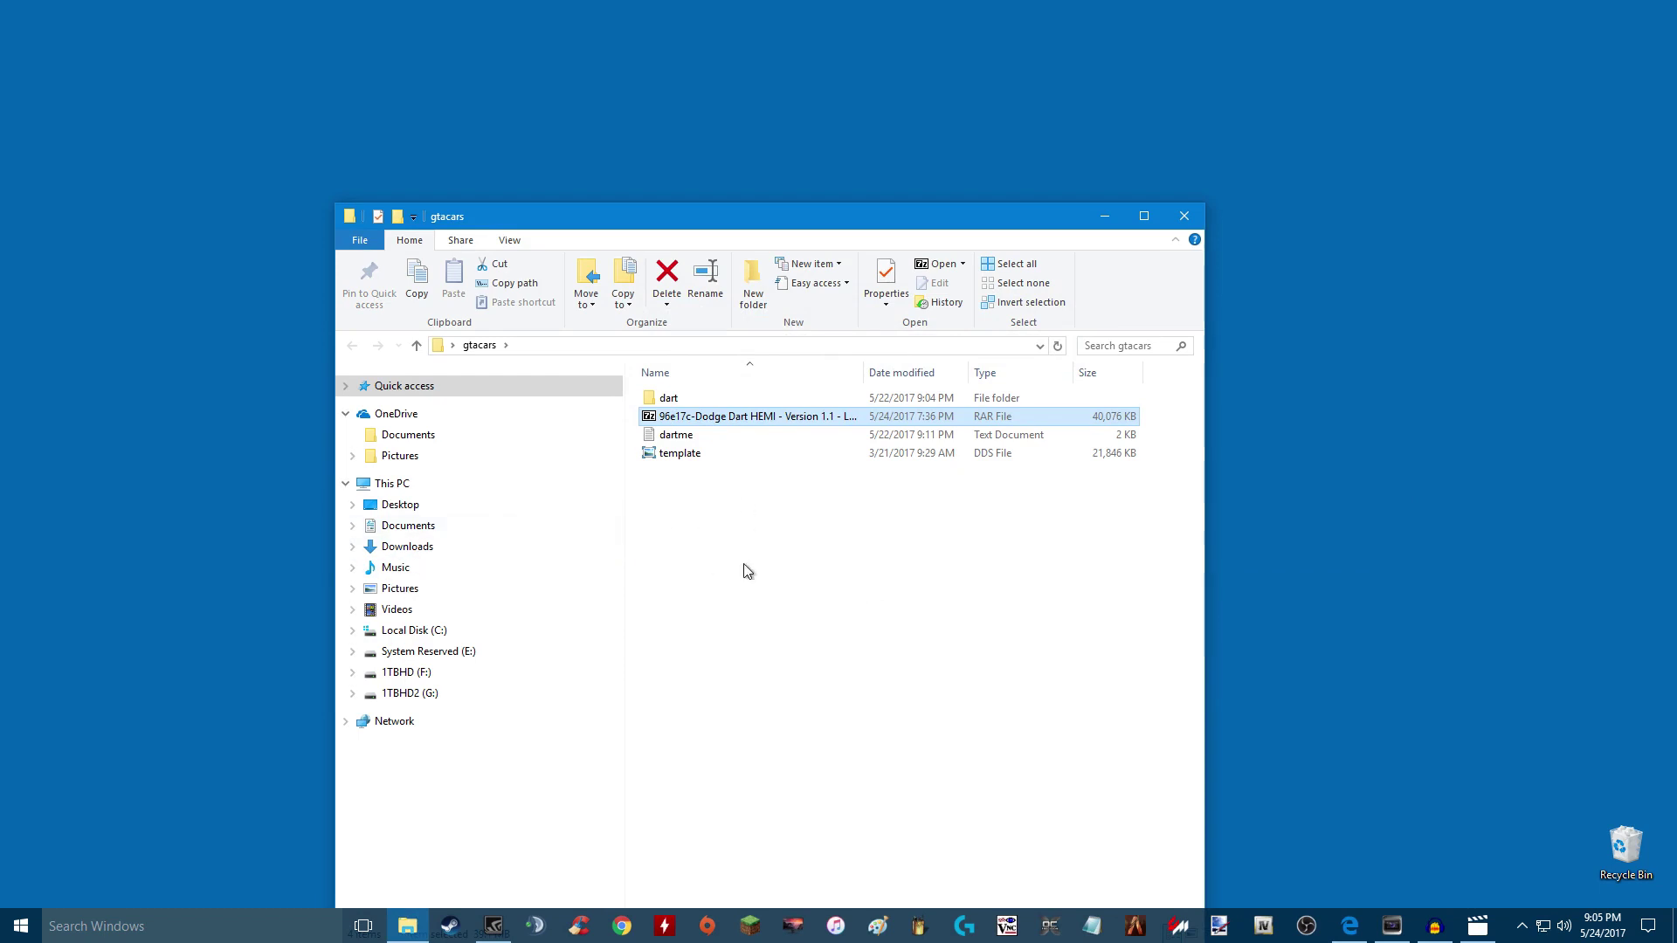
# Step: Check the extracted dart folder, close the gtacars window, and launch OpenIV
pyautogui.click(673, 399)
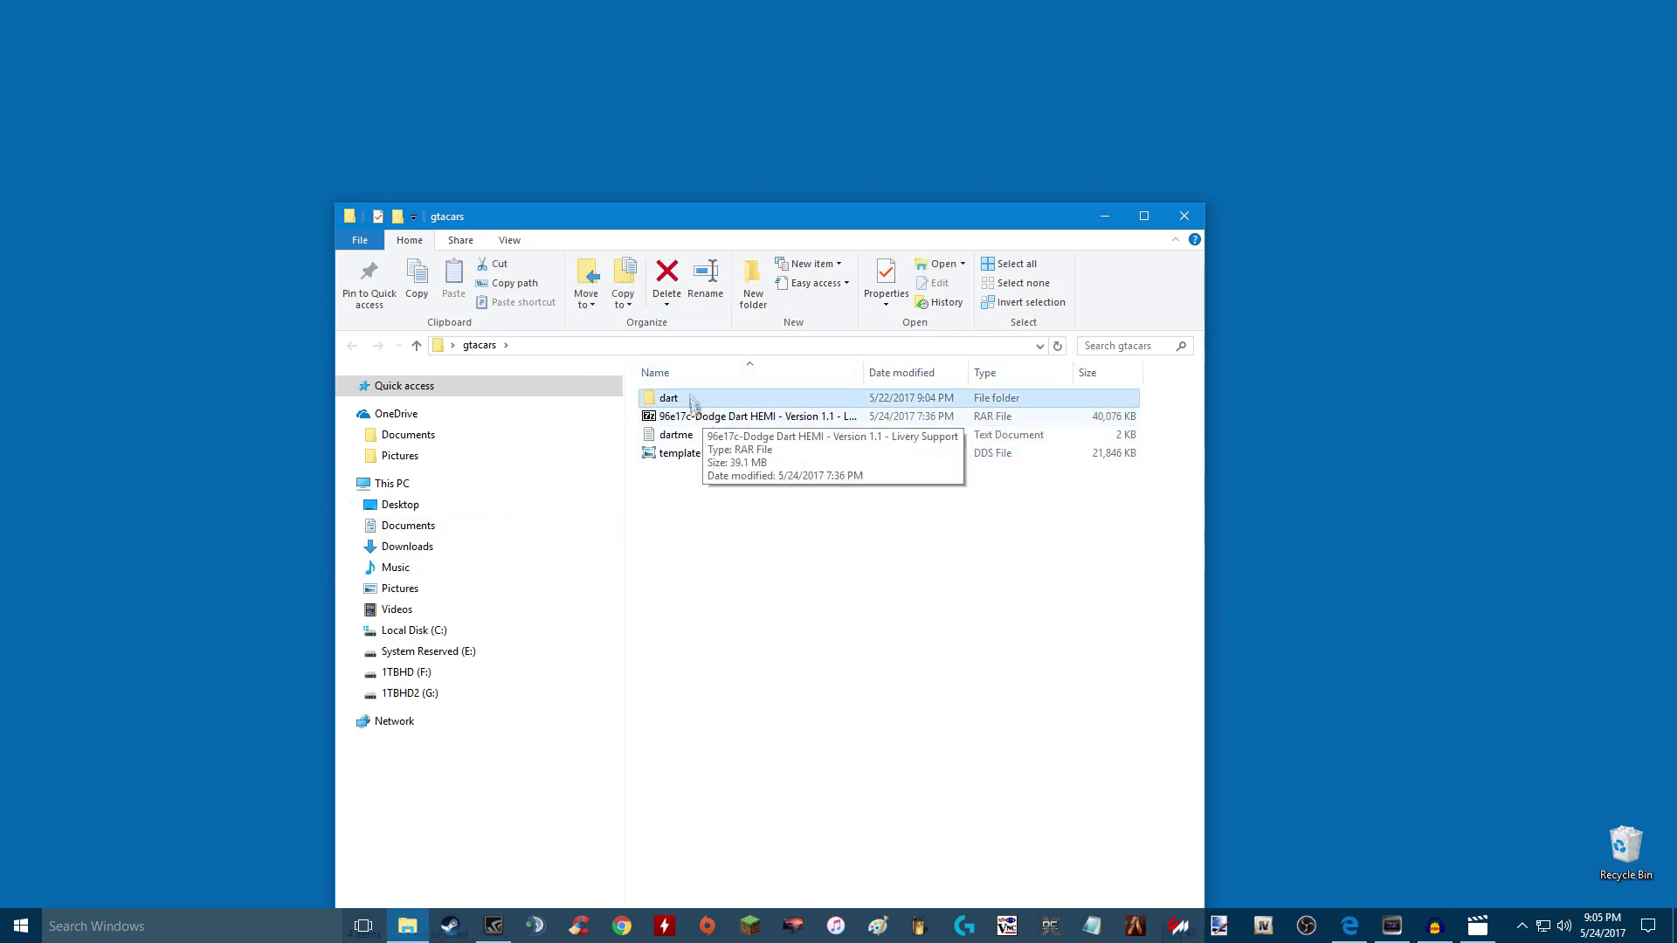
pyautogui.moveTo(1113, 218); pyautogui.dragTo(948, 223)
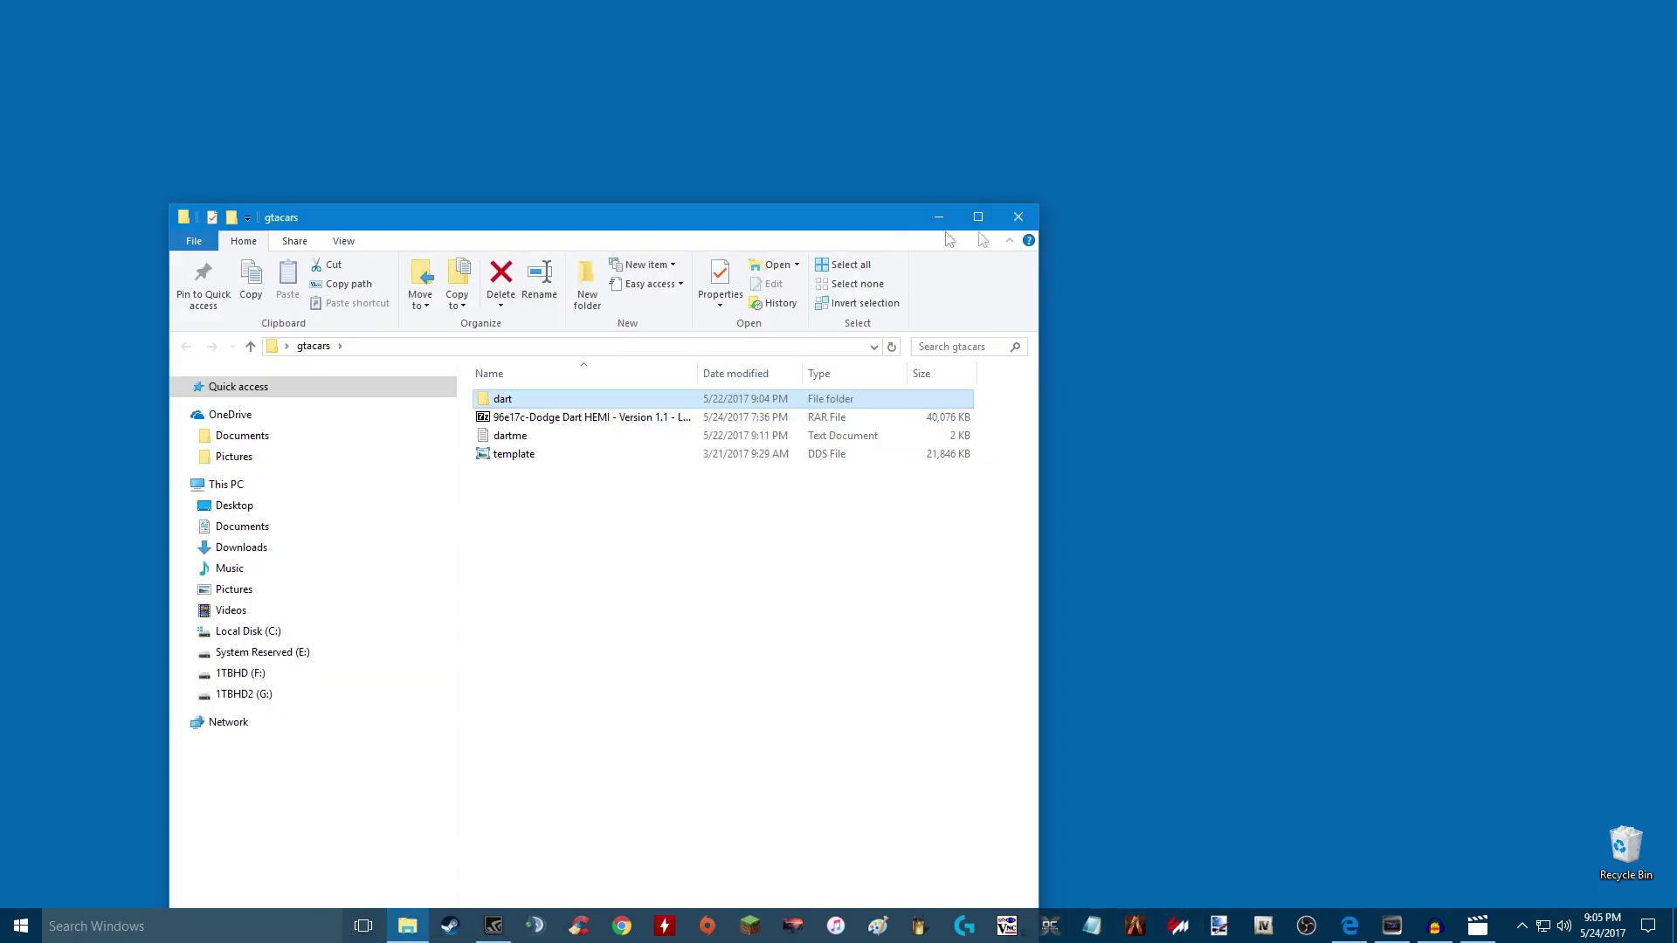
pyautogui.click(1027, 227)
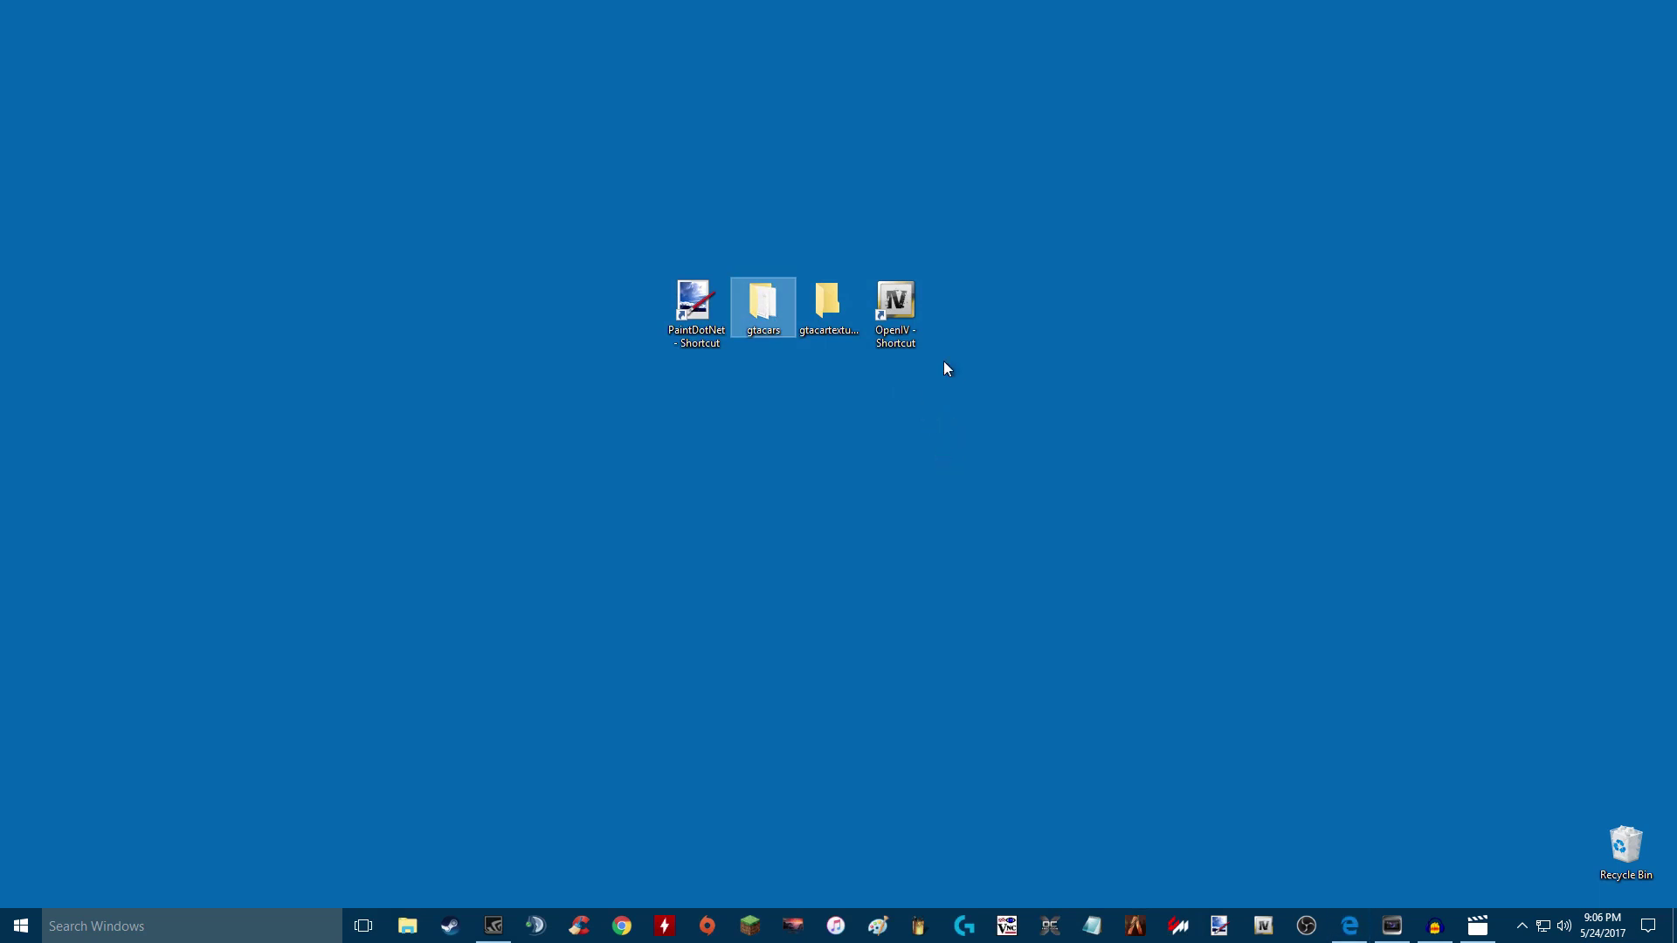
pyautogui.click(887, 343)
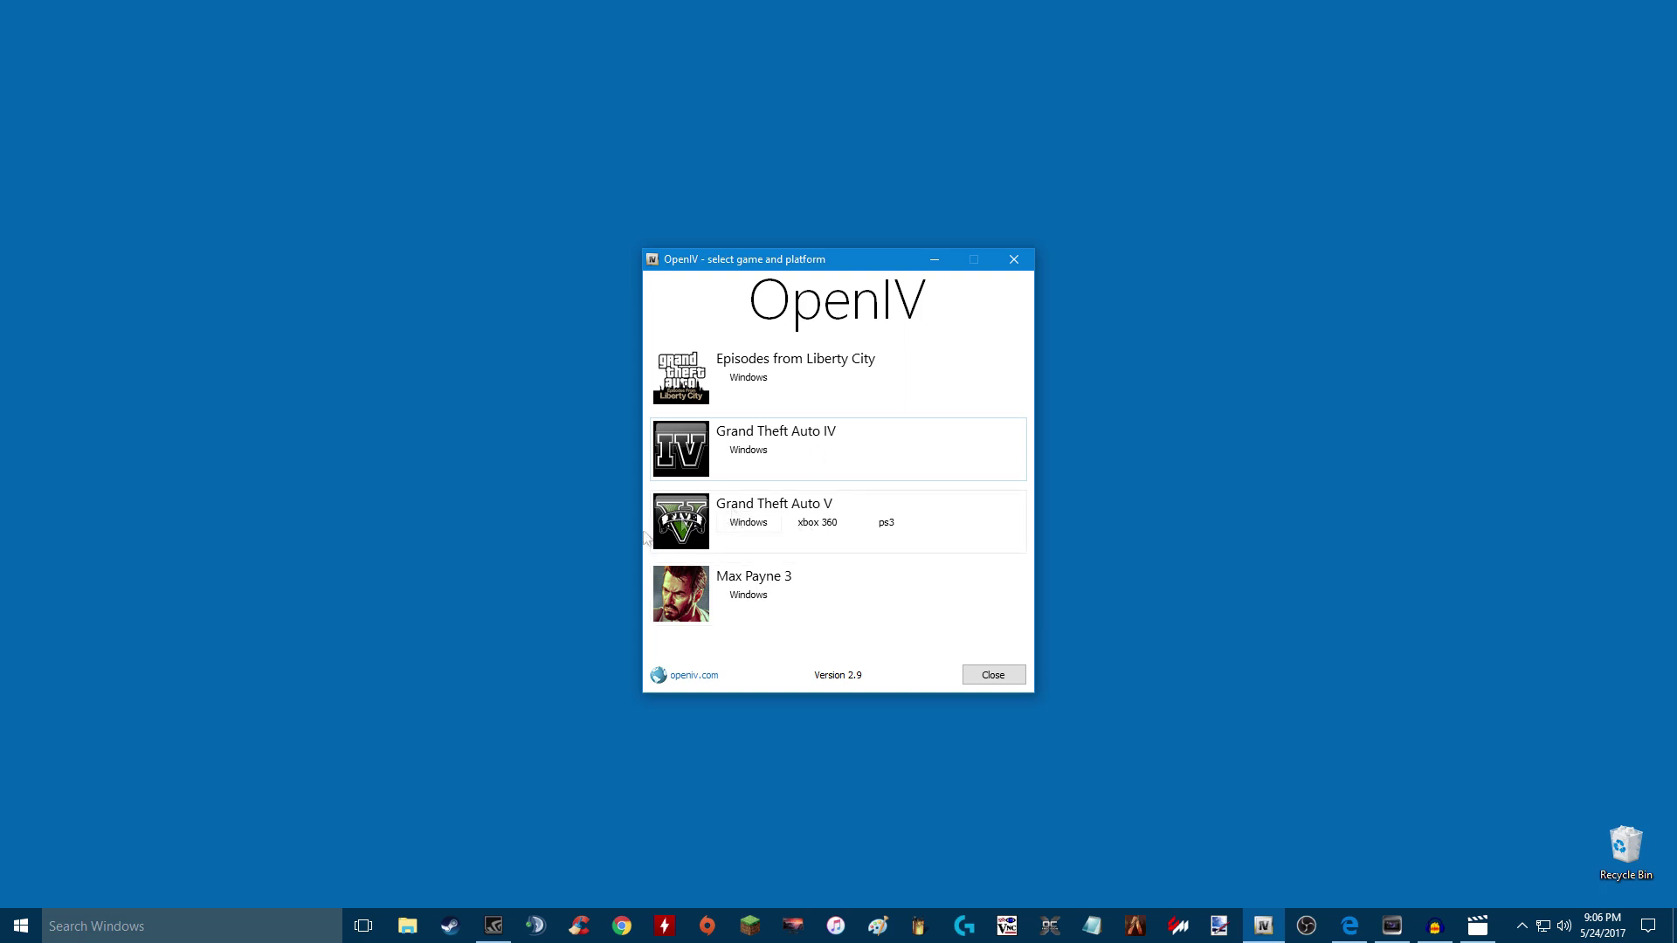
# Step: Load Grand Theft Auto V for Windows in OpenIV's game selection window
pyautogui.click(749, 528)
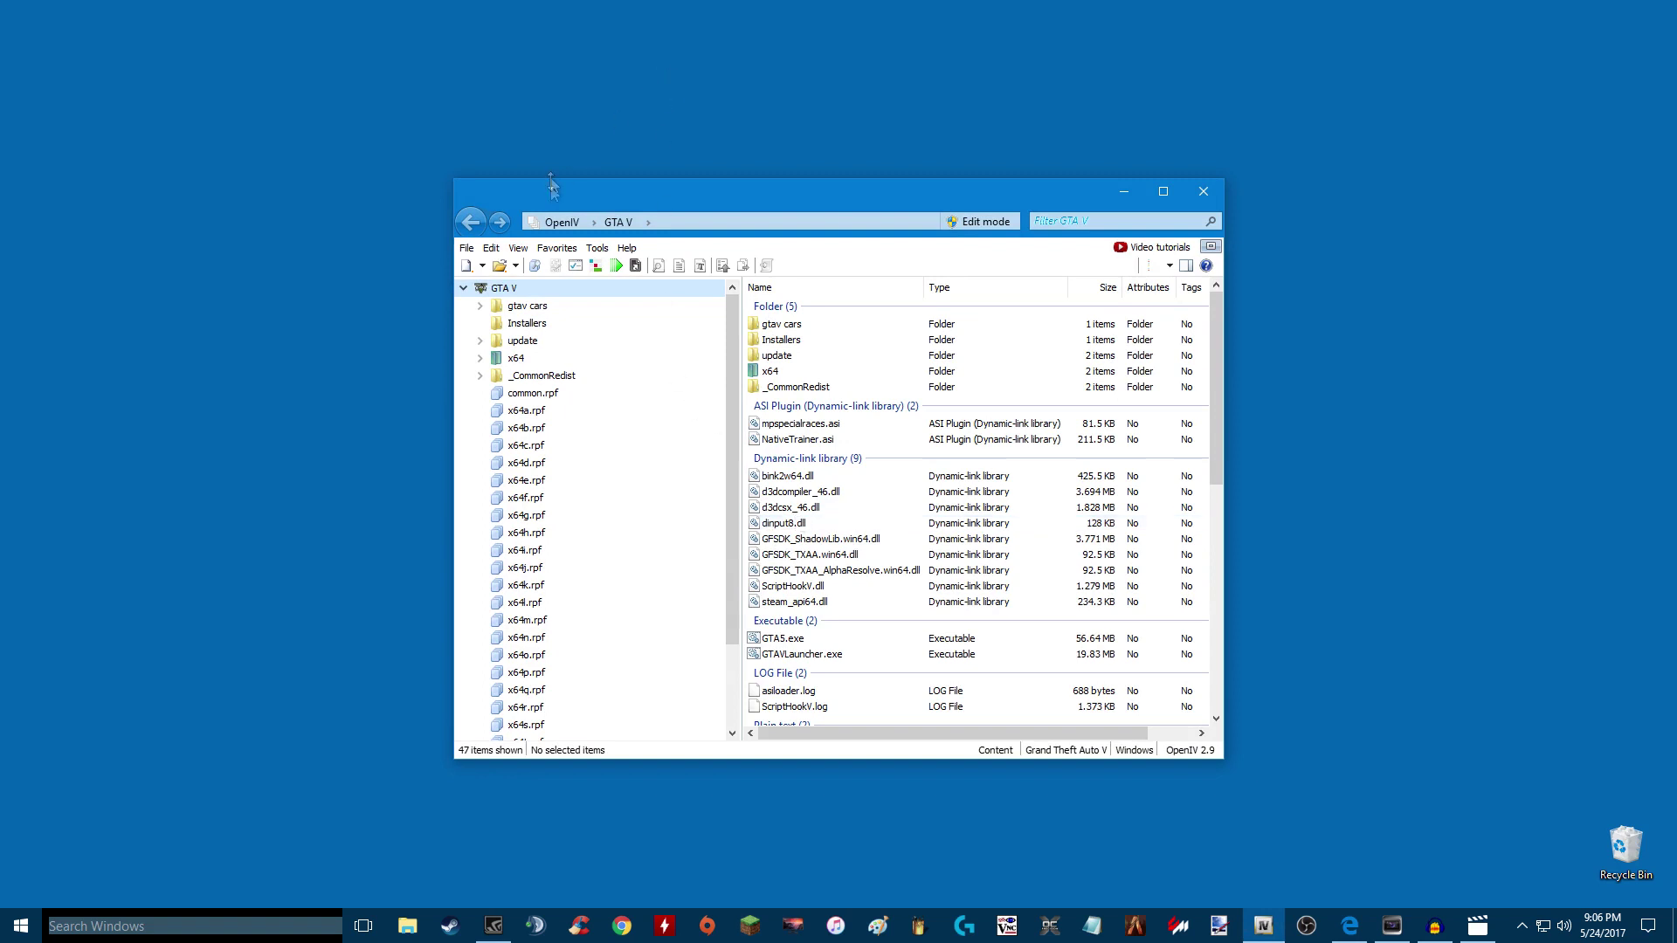
# Step: Show the Grand Theft Auto V game folder in File Explorer and locate gtav cars
pyautogui.rightClick(514, 295)
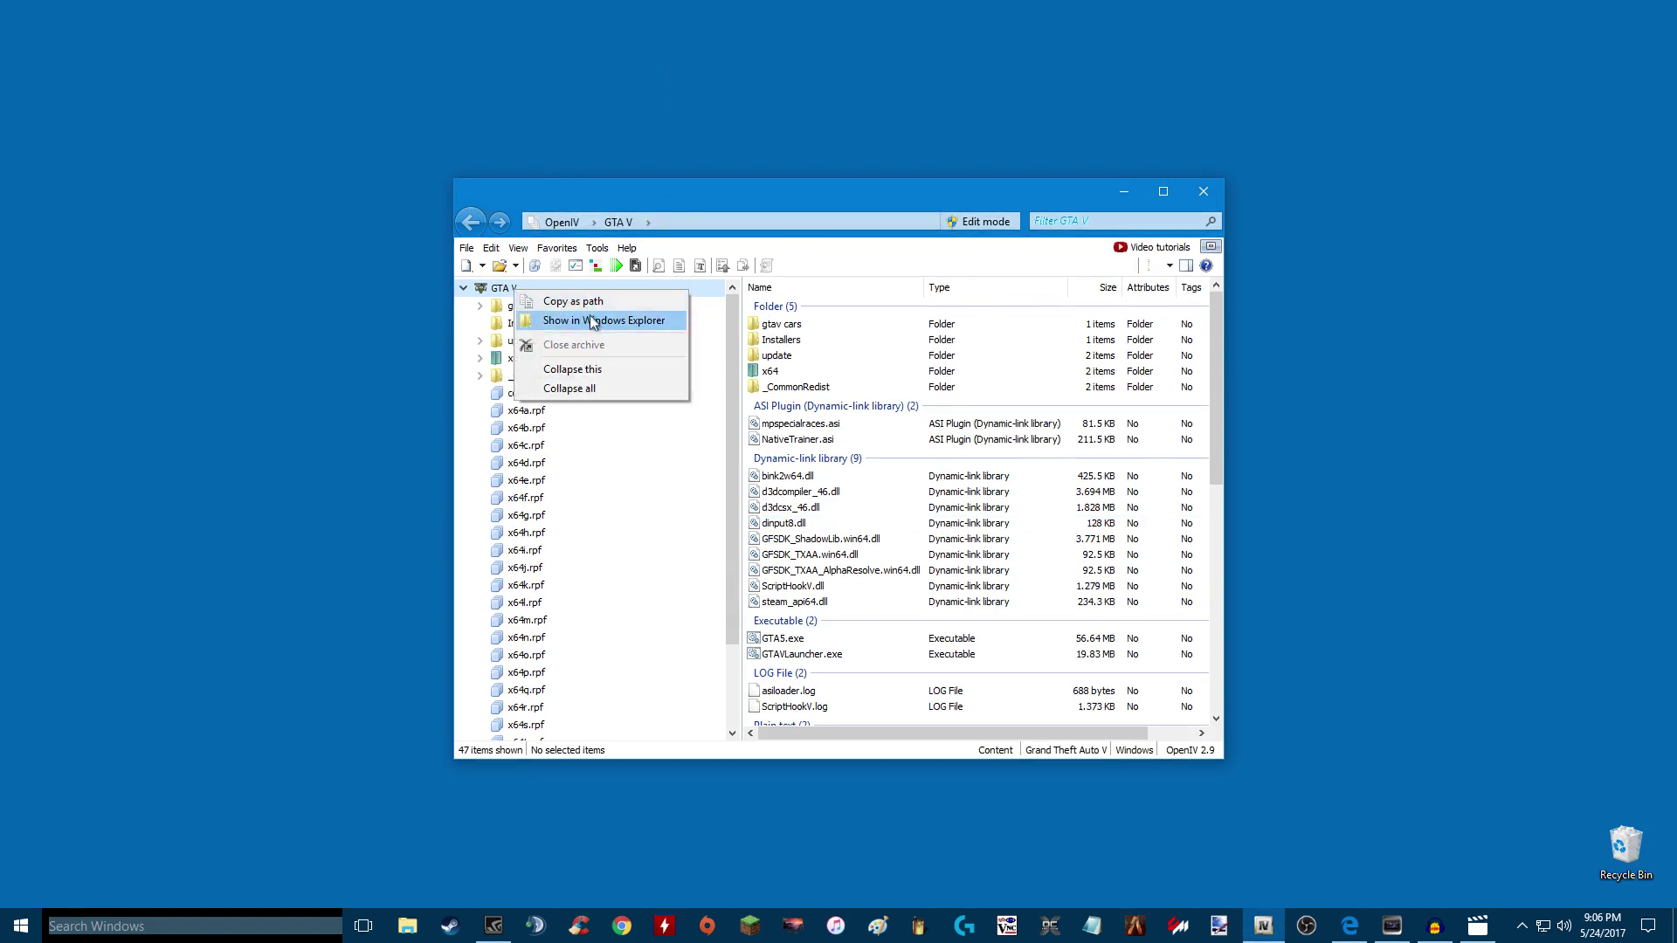
pyautogui.click(577, 320)
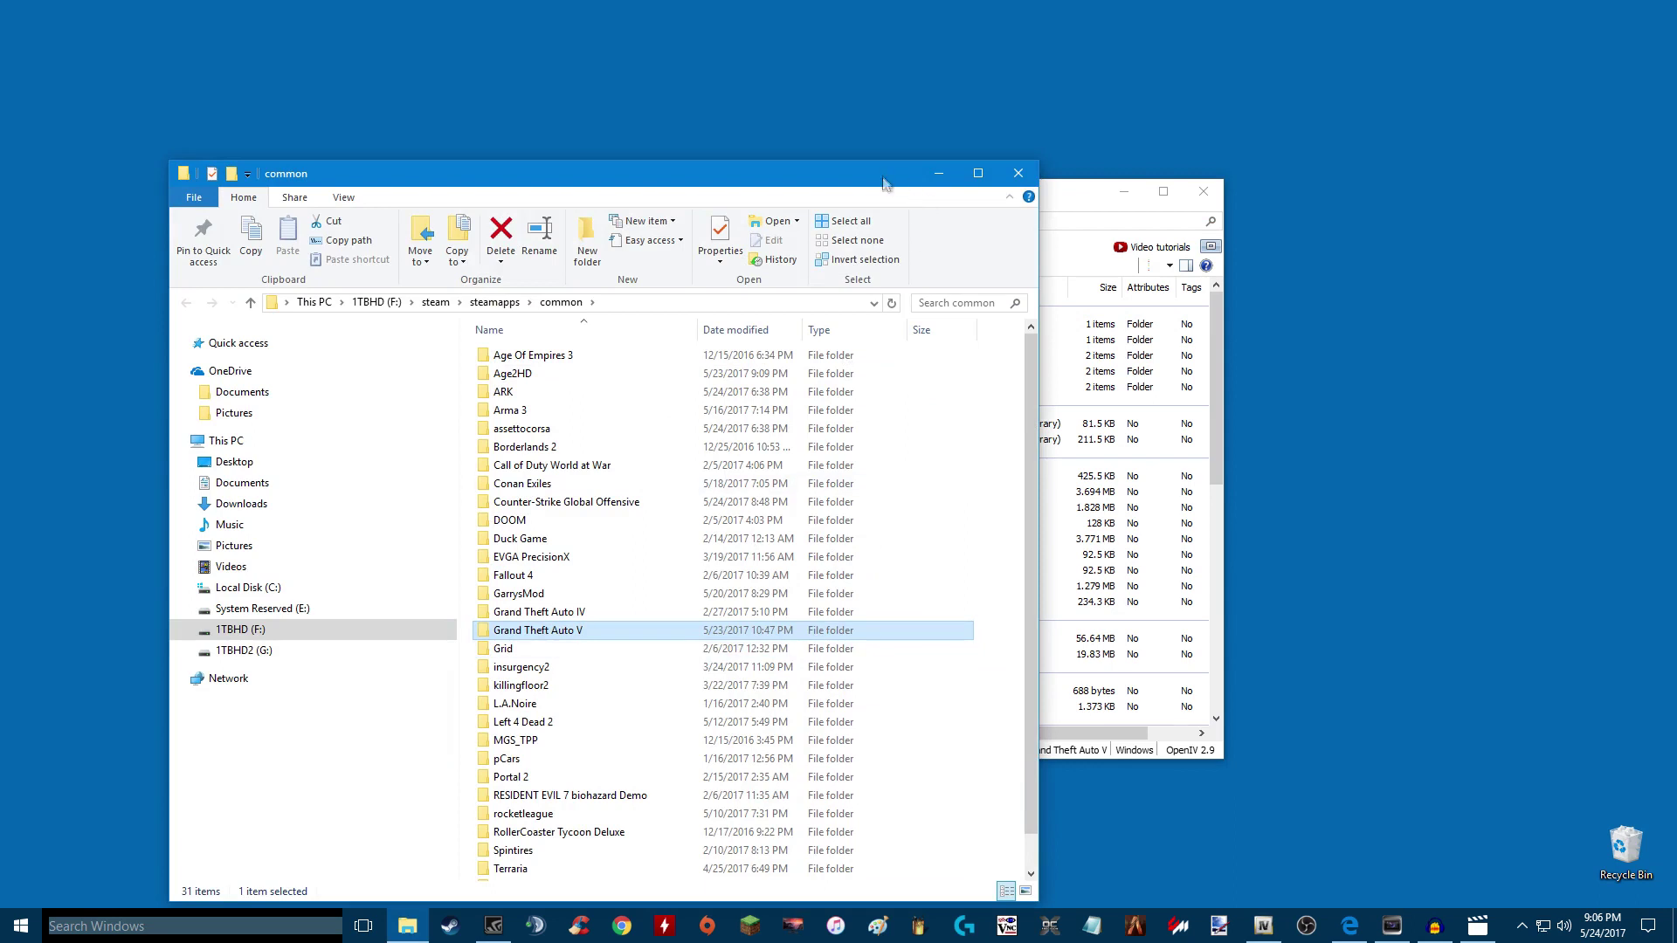
pyautogui.doubleClick(577, 489)
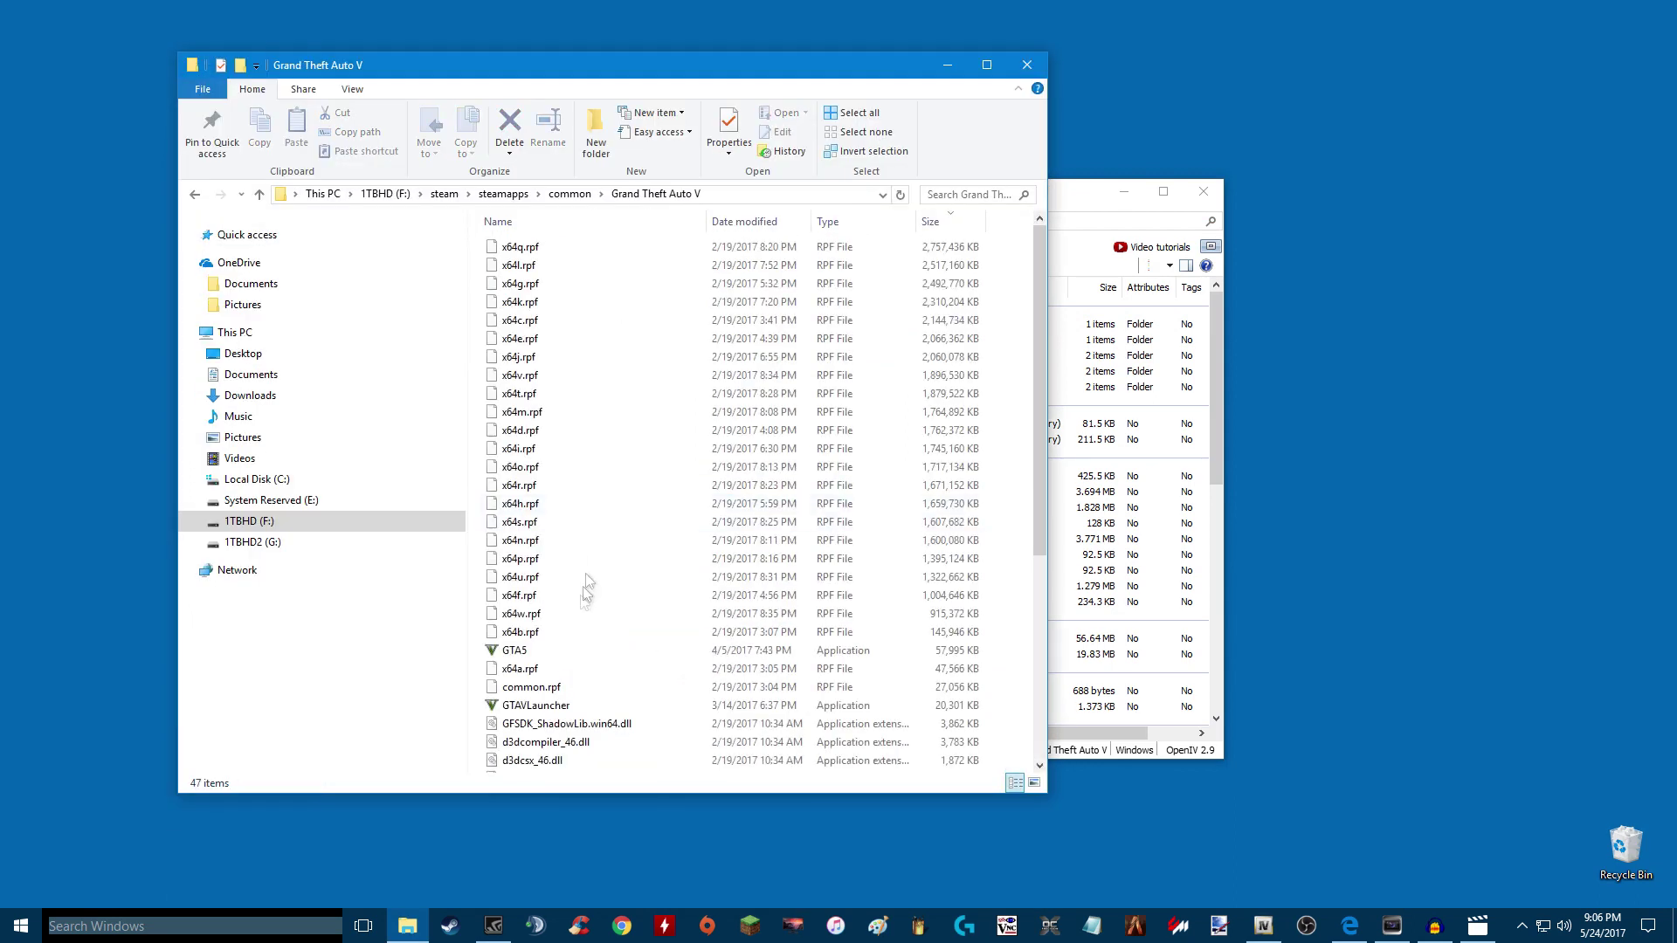
pyautogui.scroll(-5, 611, 664)
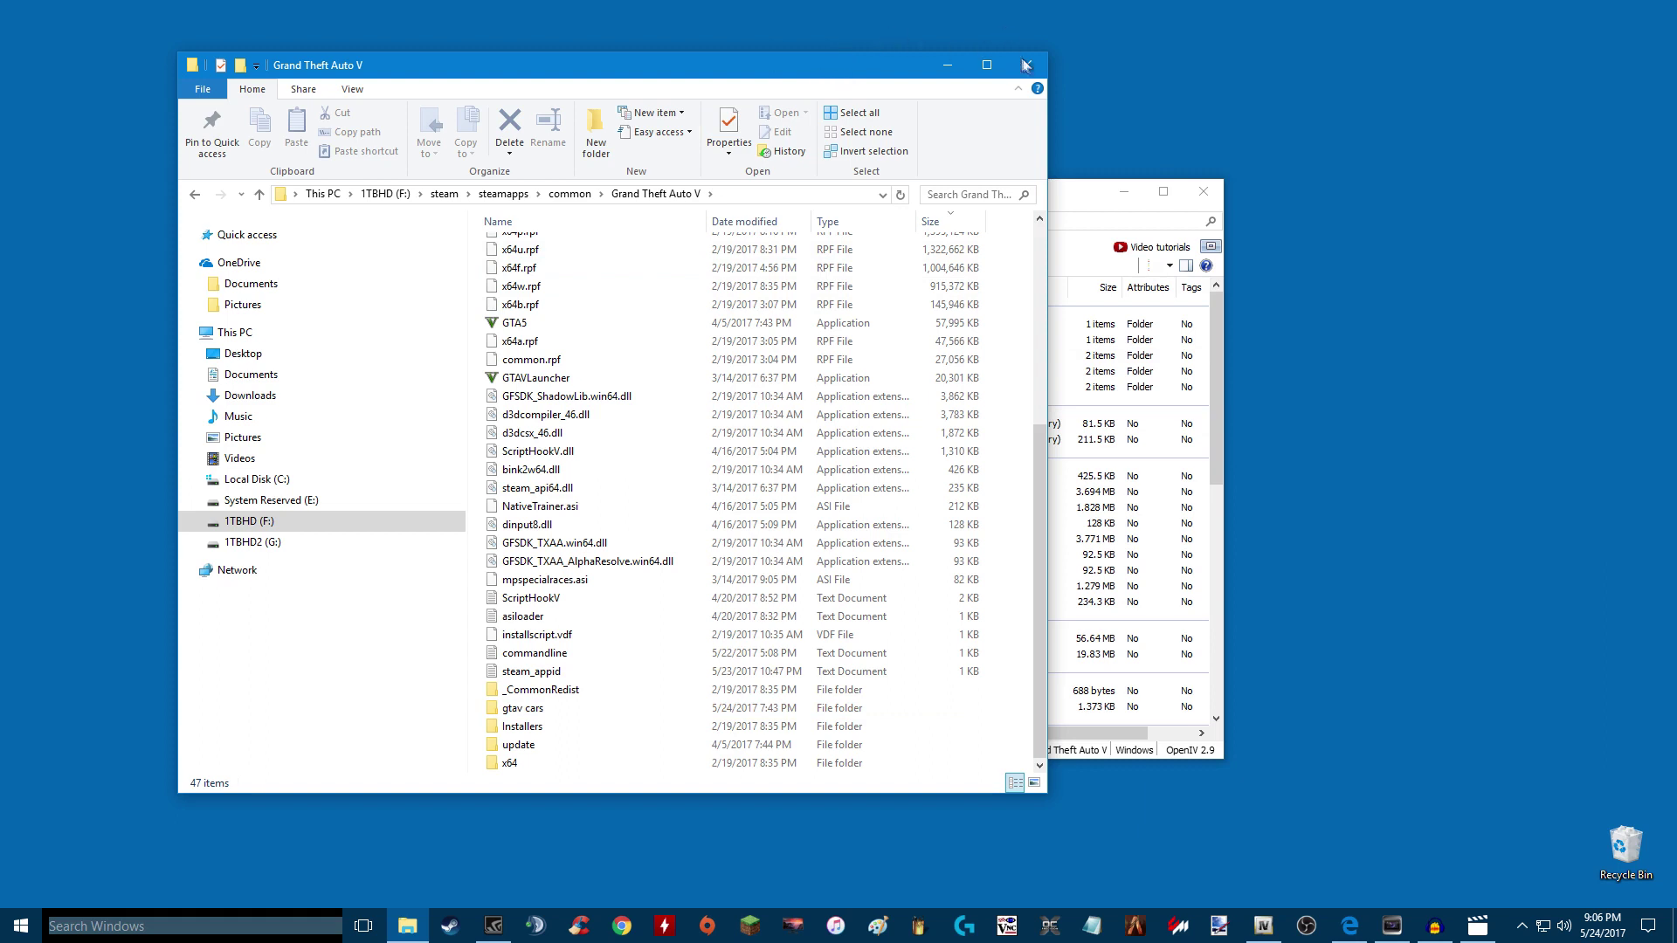
pyautogui.click(505, 709)
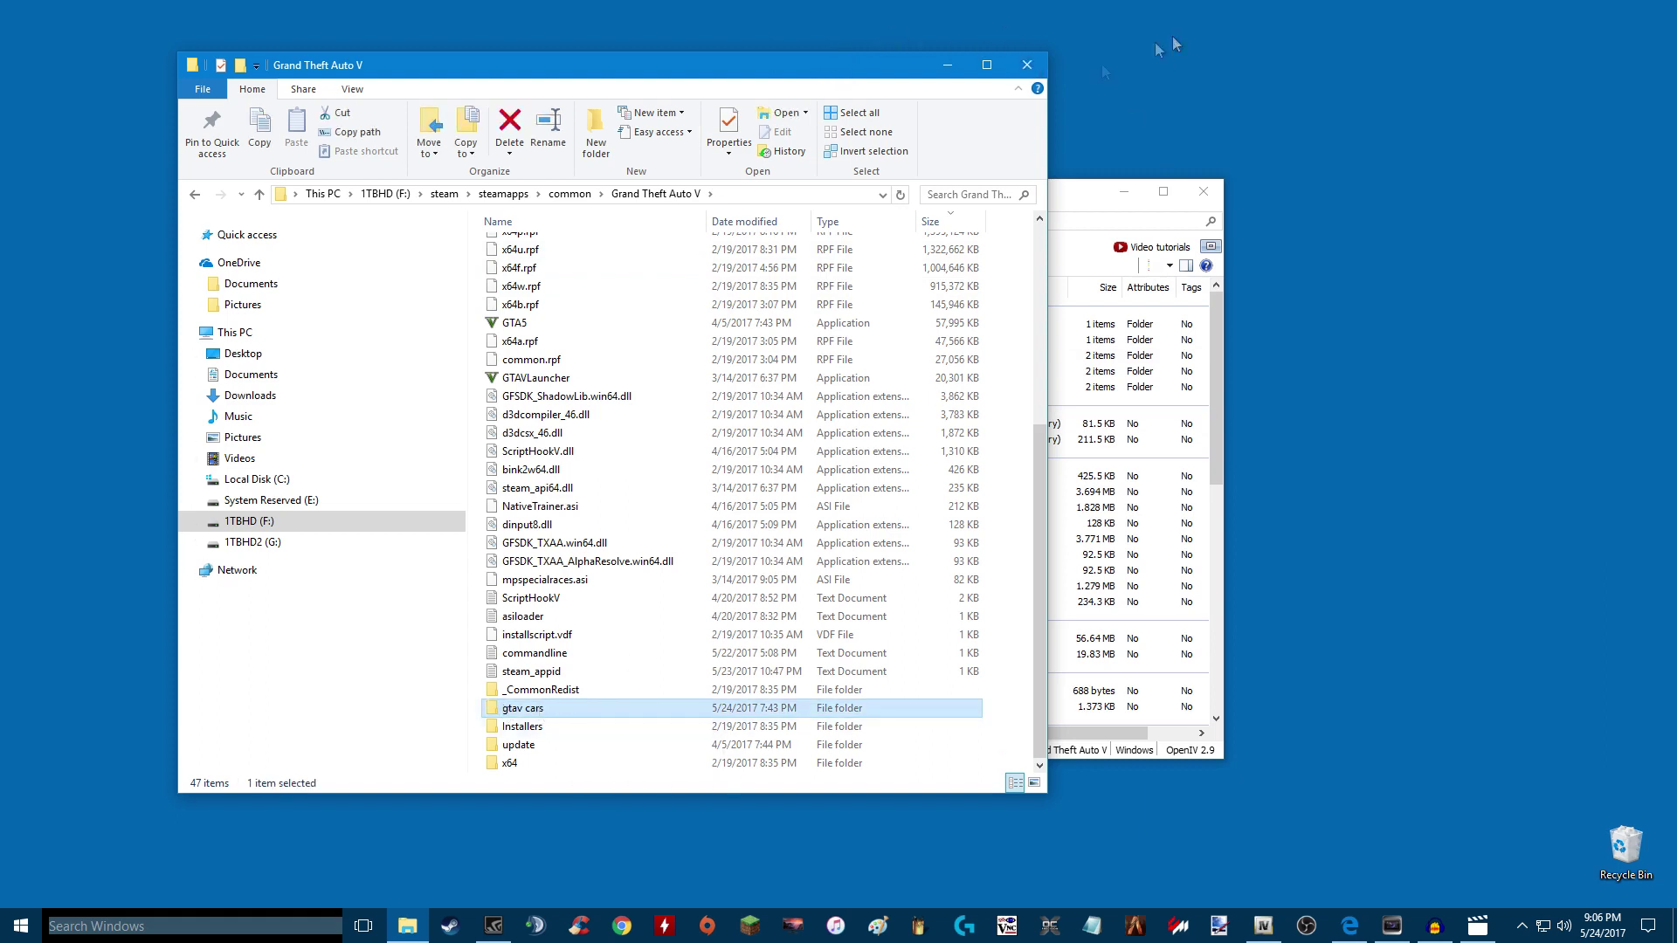
pyautogui.click(1026, 67)
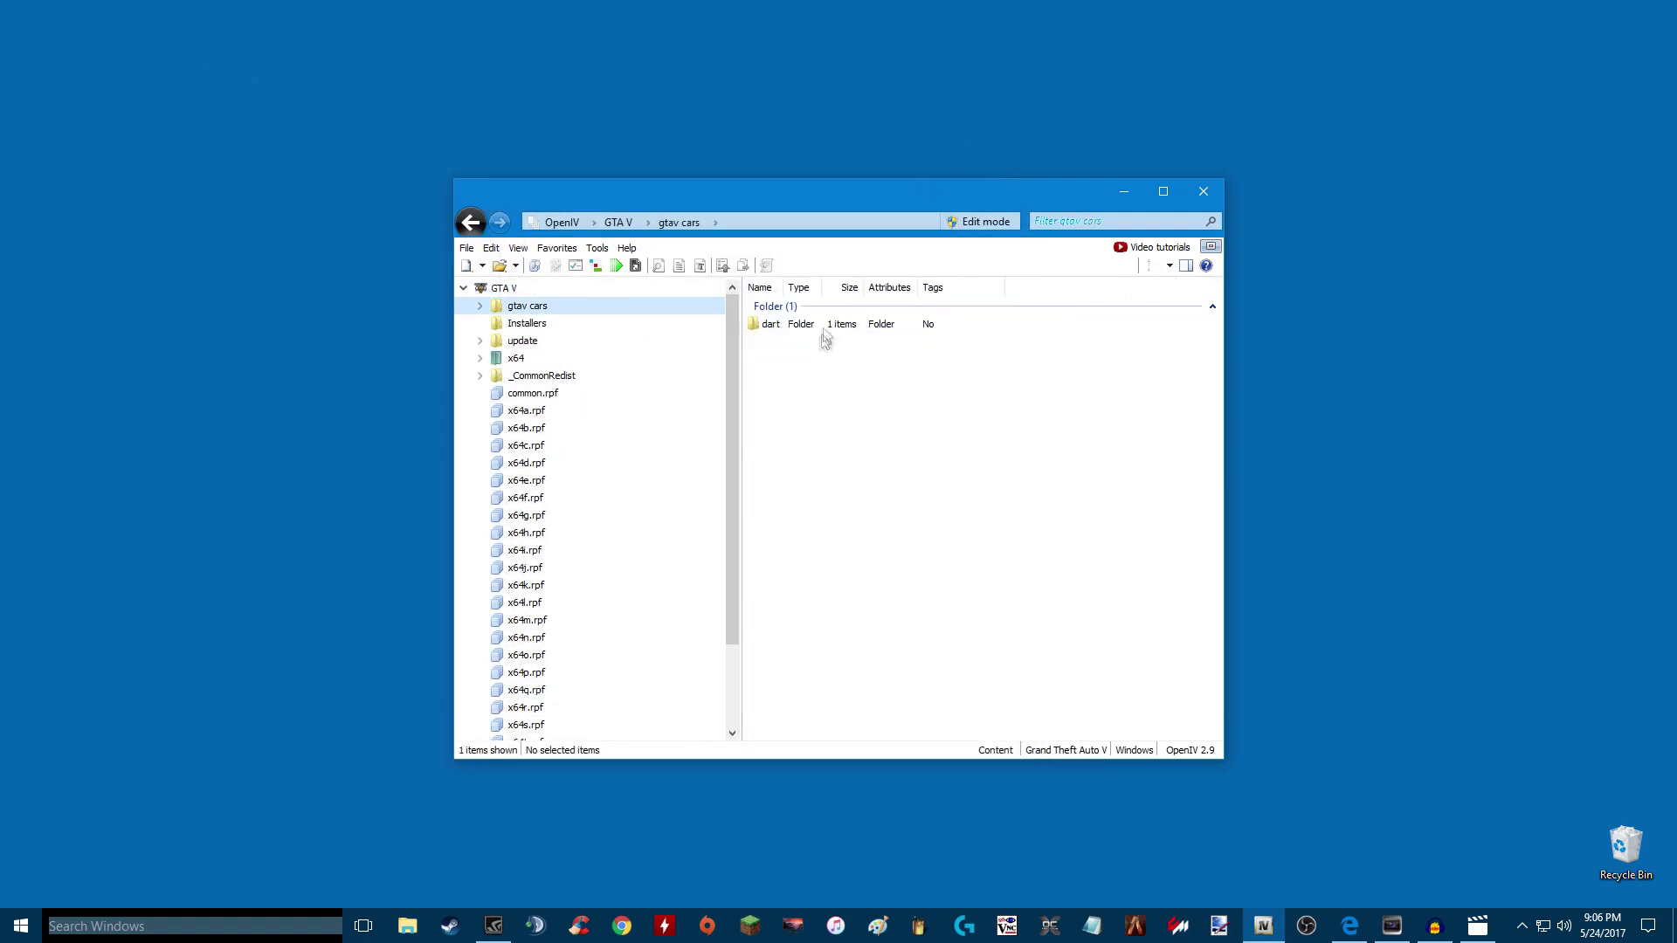
# Step: Open gtacars beside OpenIV and try dropping the extracted dart folder into OpenIV
pyautogui.moveTo(763, 206); pyautogui.dragTo(428, 203)
pyautogui.click(590, 335)
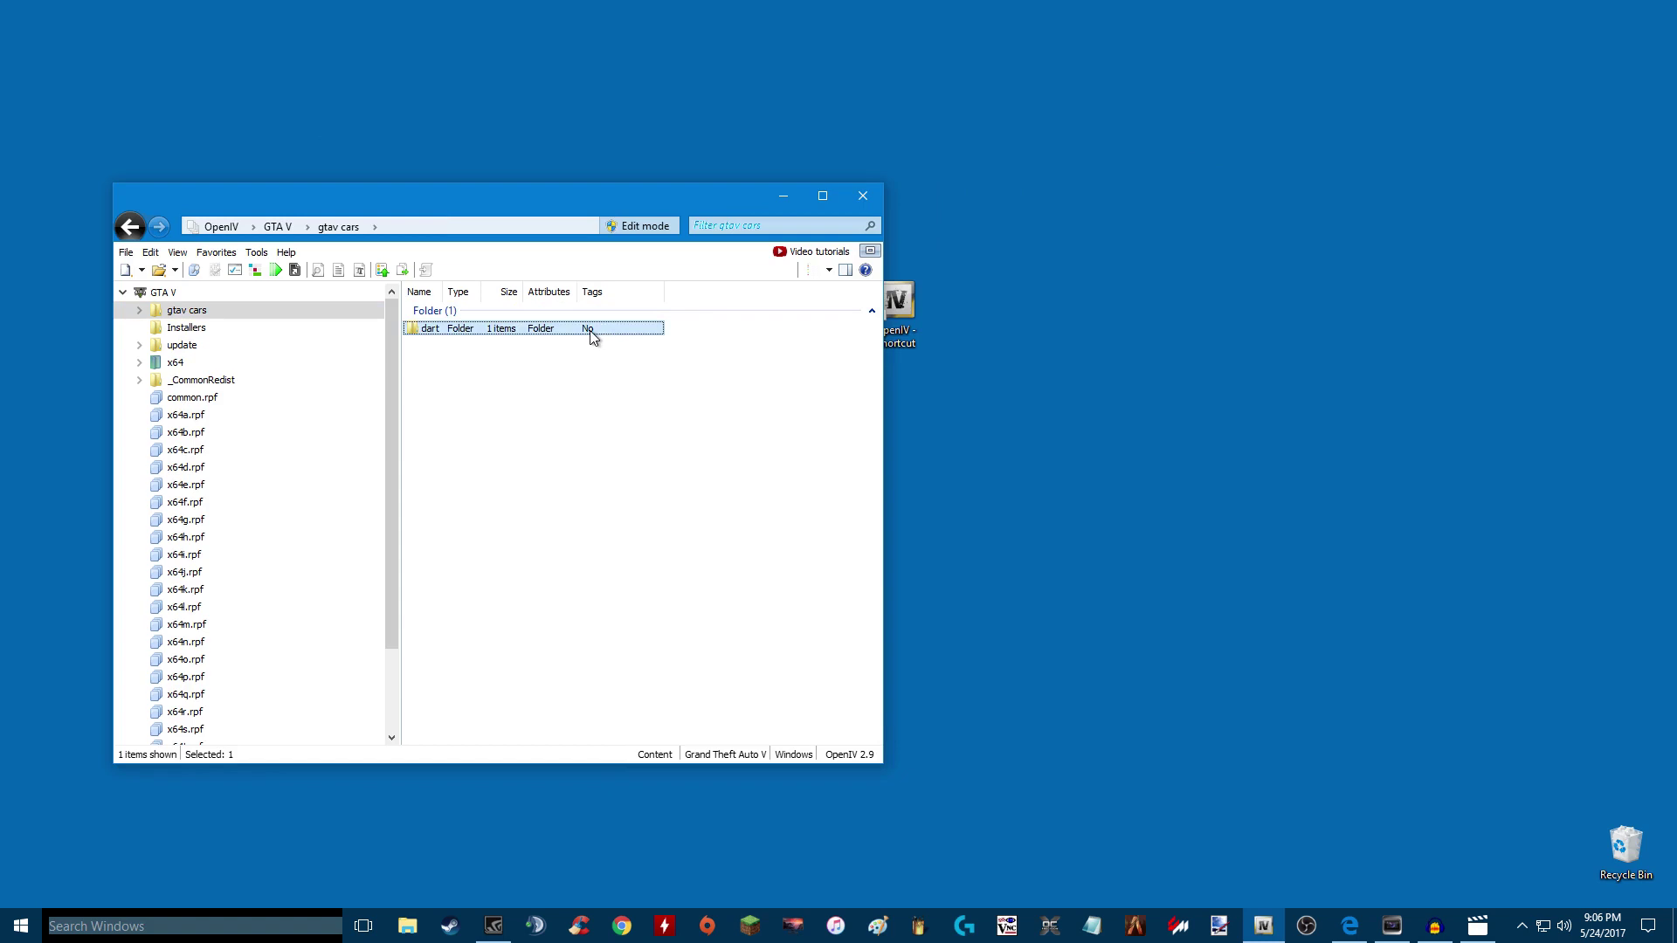
pyautogui.click(557, 456)
pyautogui.moveTo(640, 206); pyautogui.dragTo(677, 299)
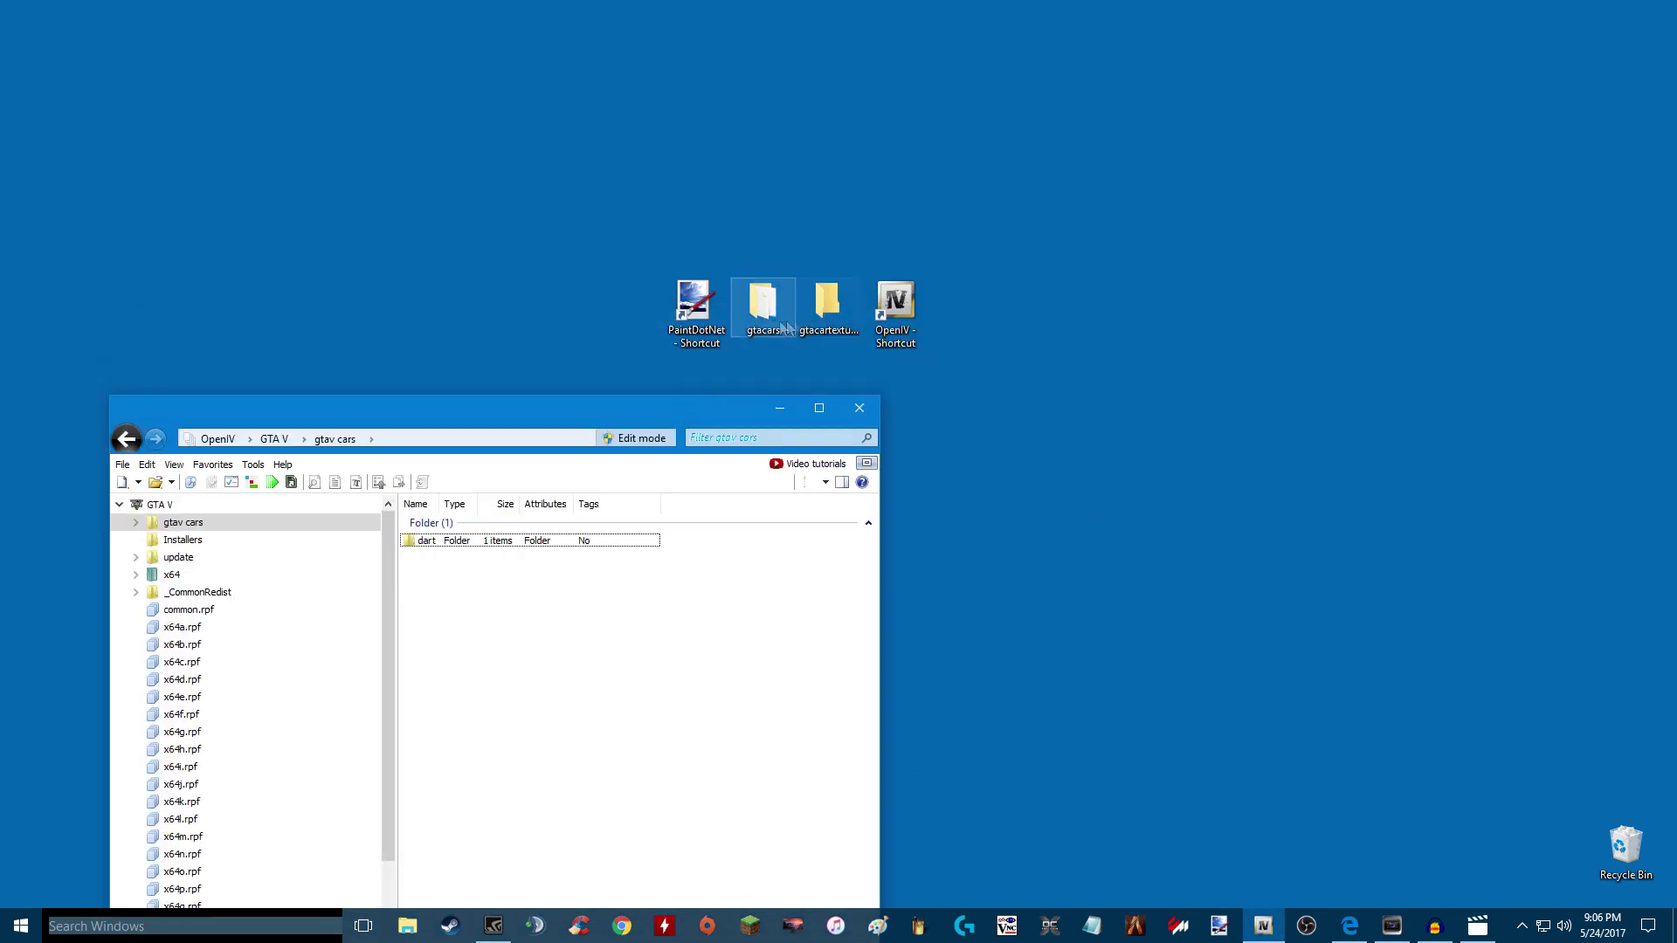
pyautogui.doubleClick(782, 325)
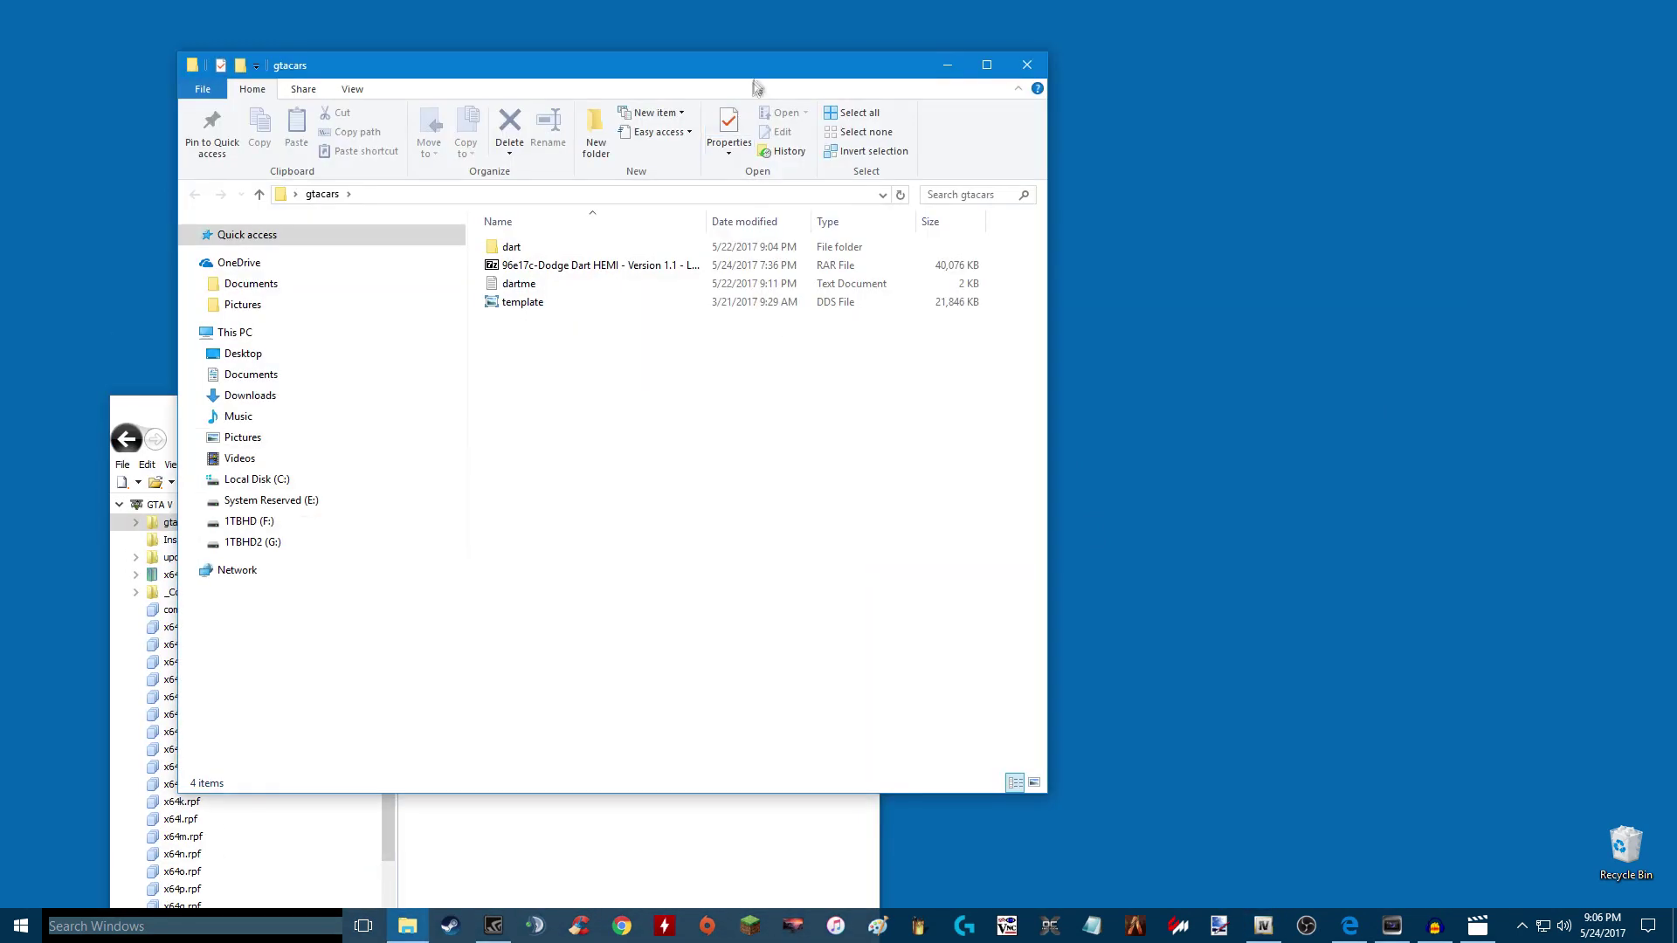
pyautogui.moveTo(754, 80); pyautogui.dragTo(1311, 163)
pyautogui.moveTo(1057, 331); pyautogui.dragTo(587, 657)
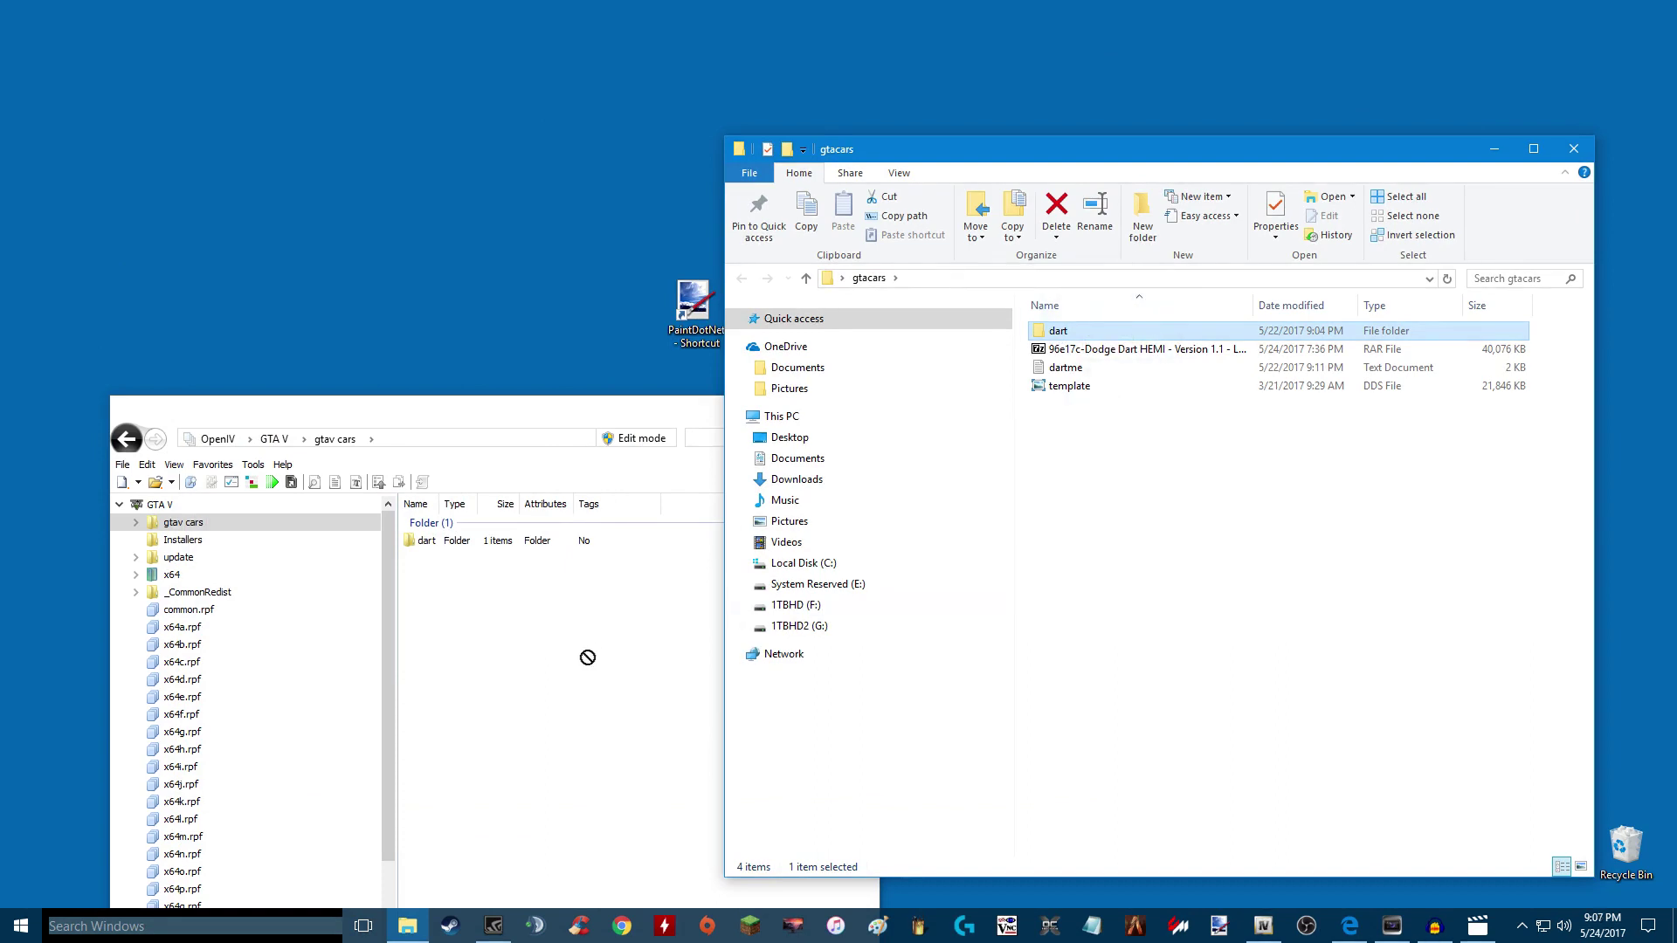
pyautogui.moveTo(271, 533); pyautogui.dragTo(1175, 354)
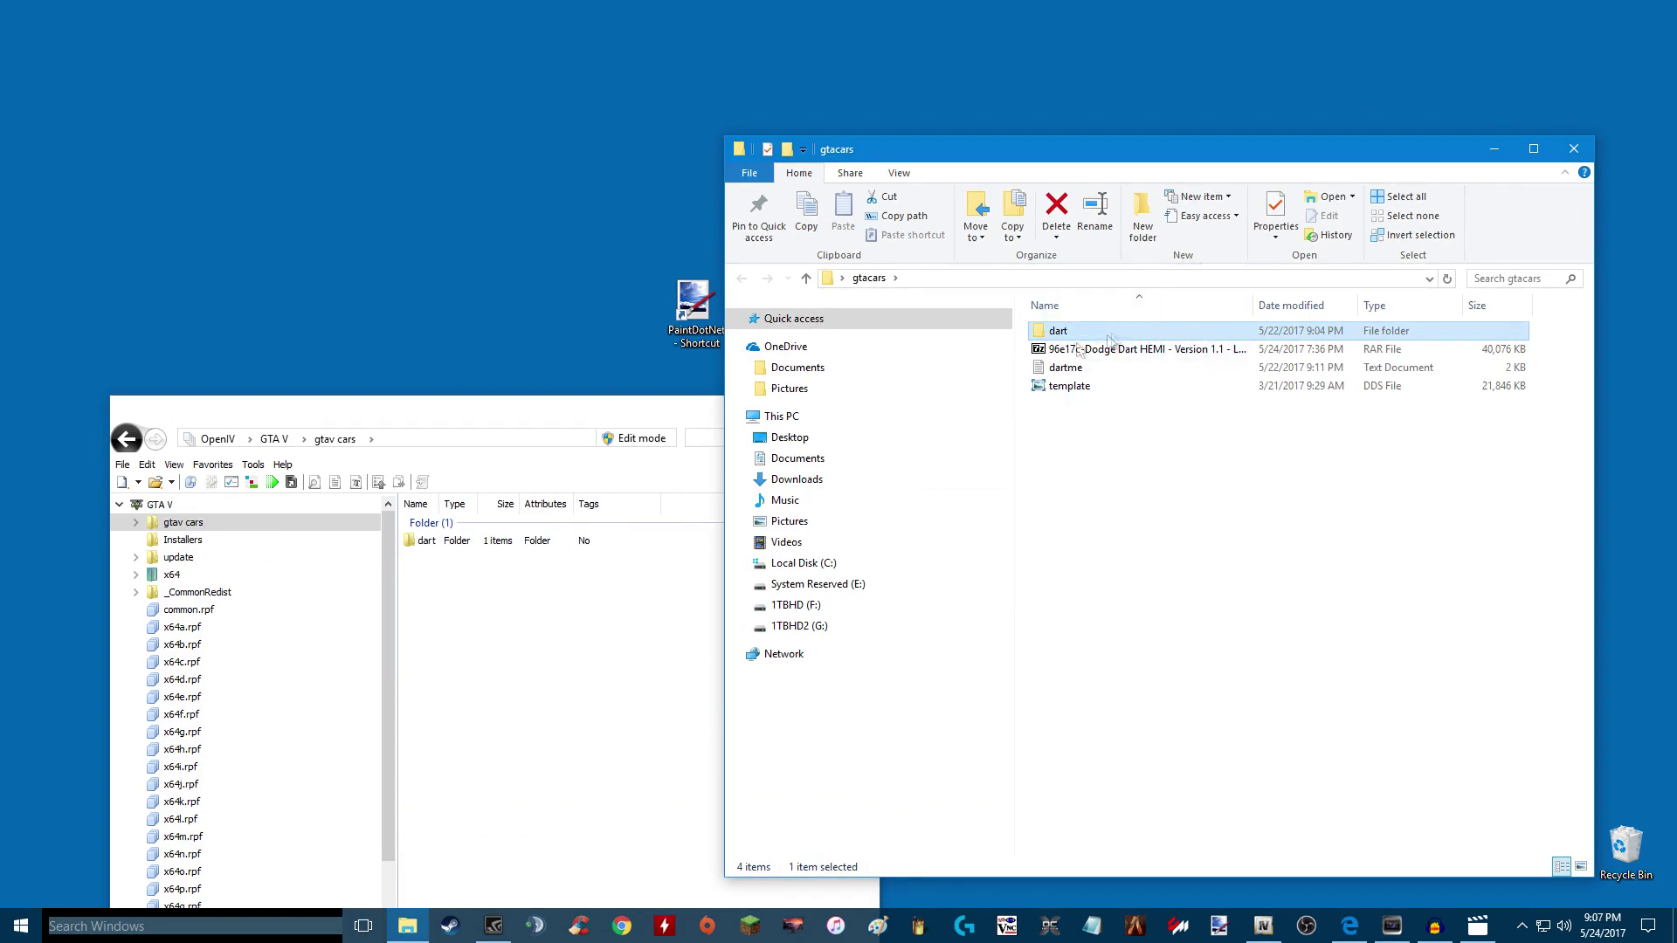
# Step: Open gtav cars in File Explorer and delete the old dart folder
pyautogui.rightClick(188, 524)
pyautogui.click(257, 557)
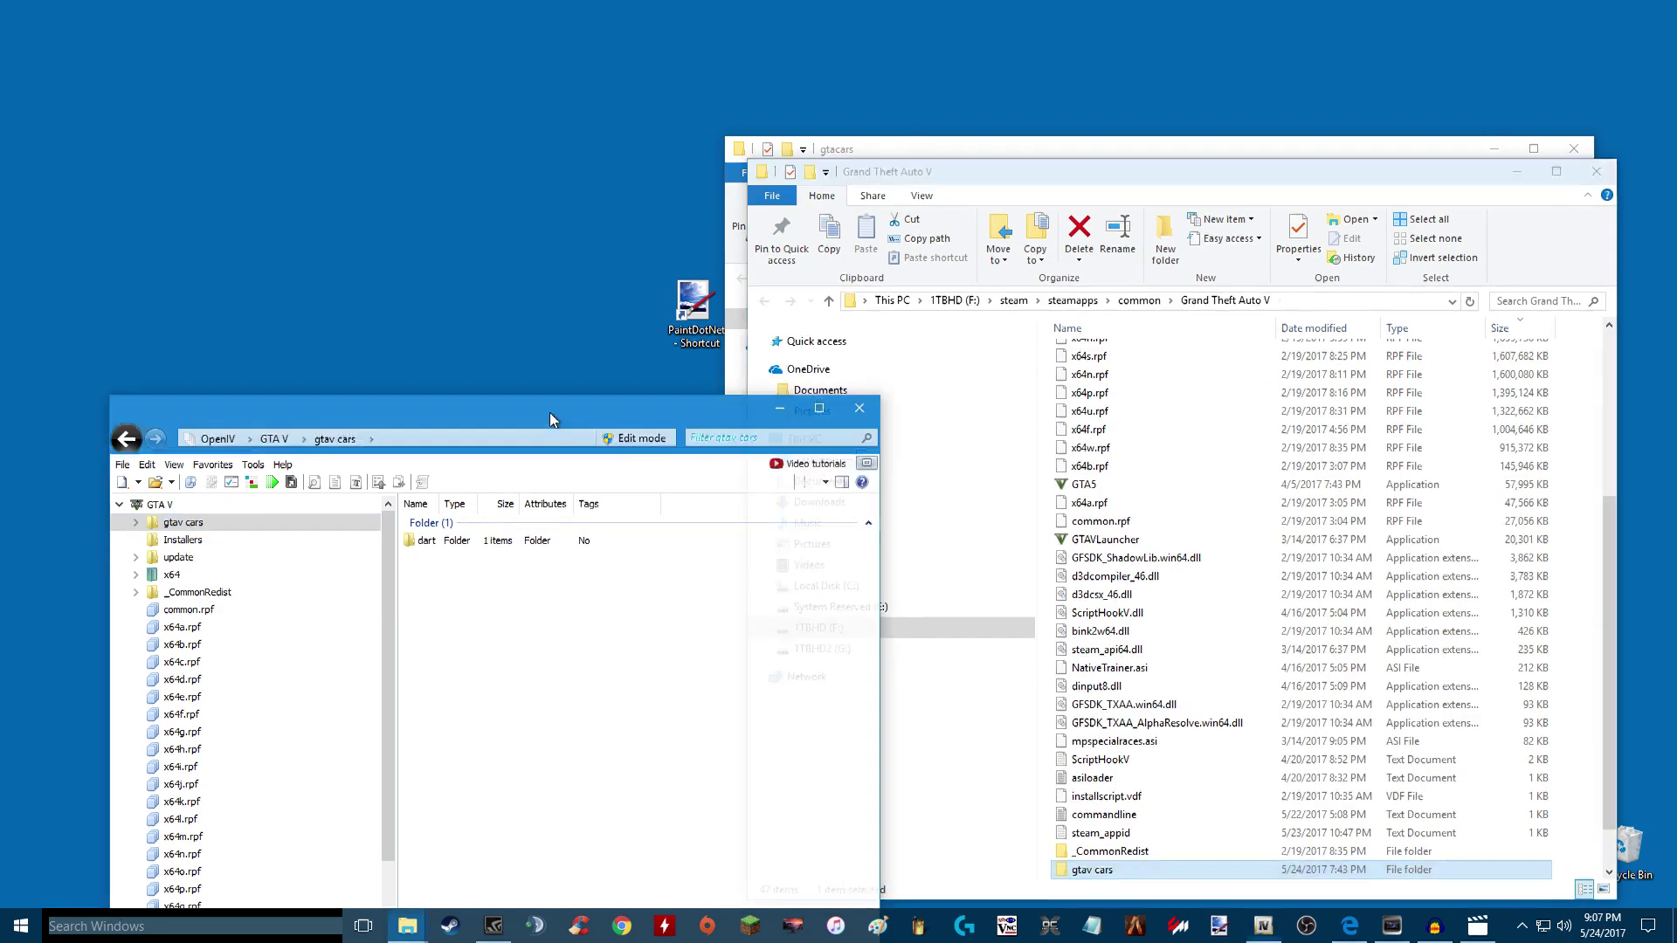
pyautogui.moveTo(550, 419); pyautogui.dragTo(463, 231)
pyautogui.doubleClick(1087, 869)
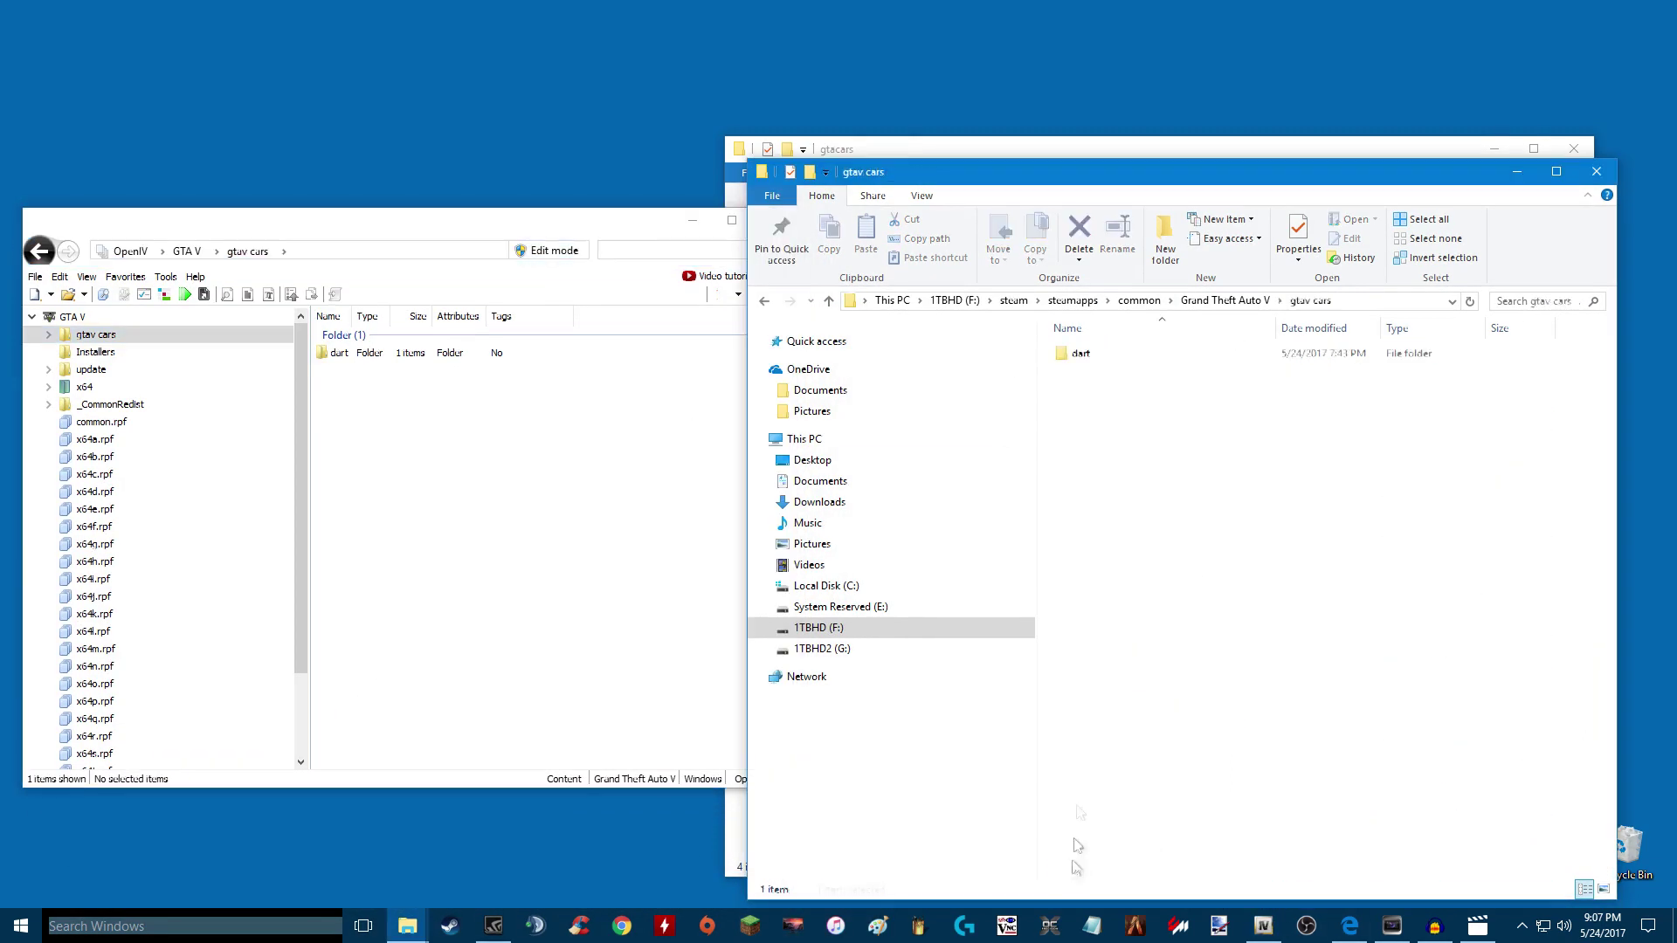
pyautogui.click(1113, 353)
pyautogui.press('Delete')
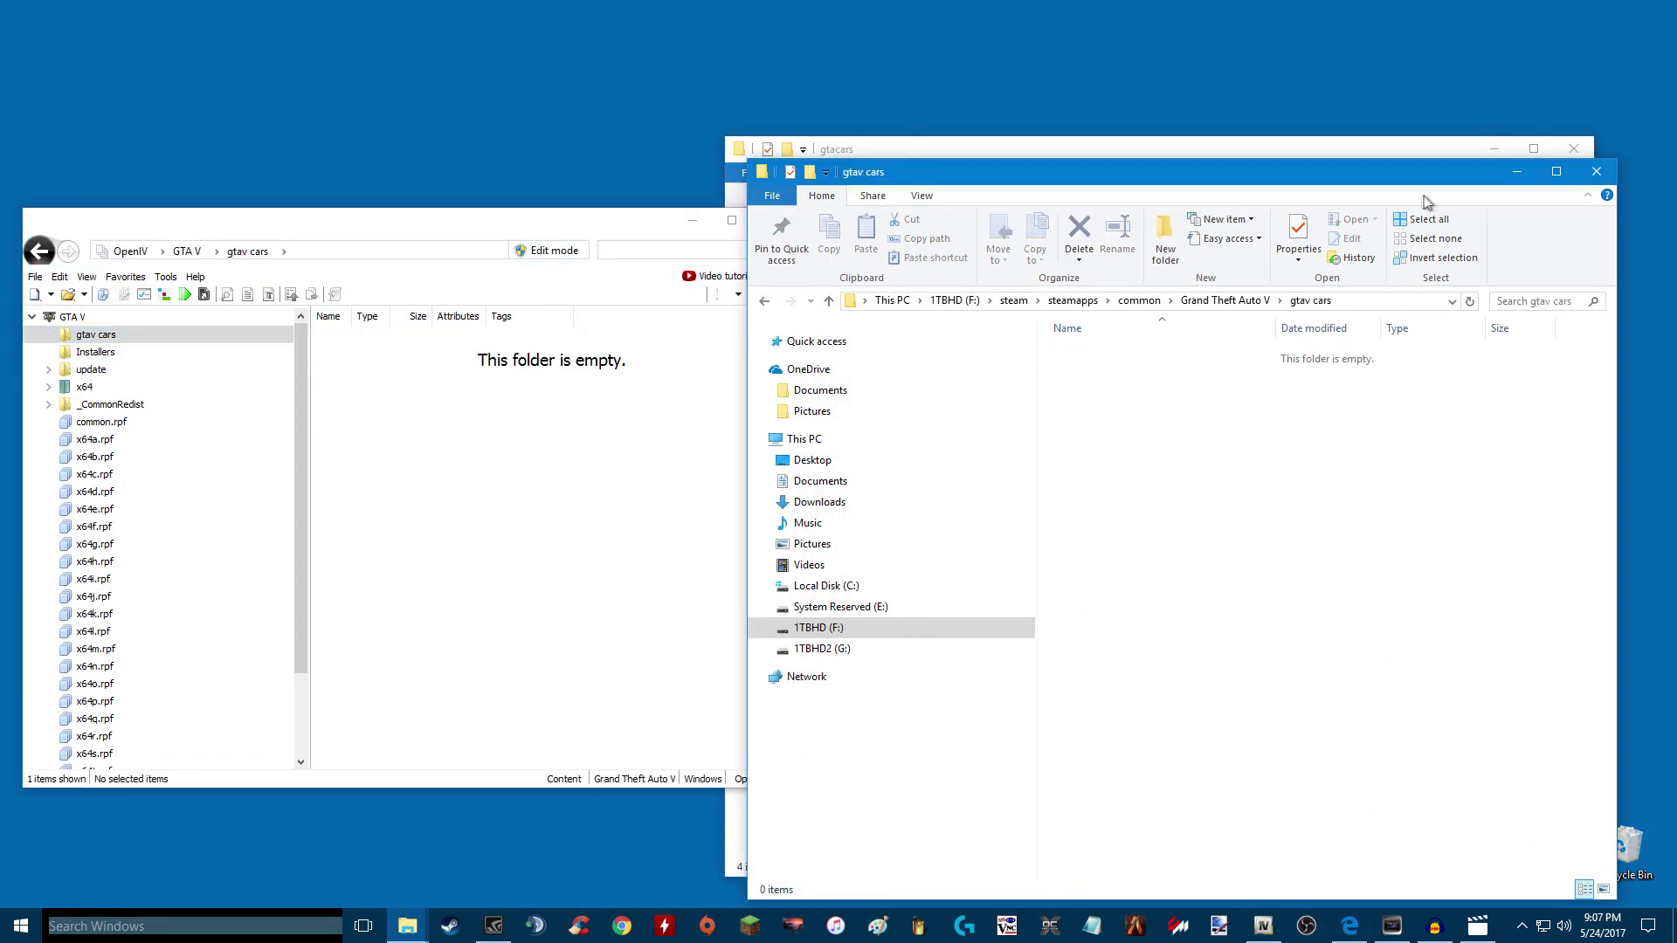
# Step: Copy the extracted dart folder from gtacars into gtav cars, then return to OpenIV
pyautogui.moveTo(1409, 179); pyautogui.dragTo(768, 161)
pyautogui.click(1059, 332)
pyautogui.moveTo(1059, 332); pyautogui.dragTo(691, 559)
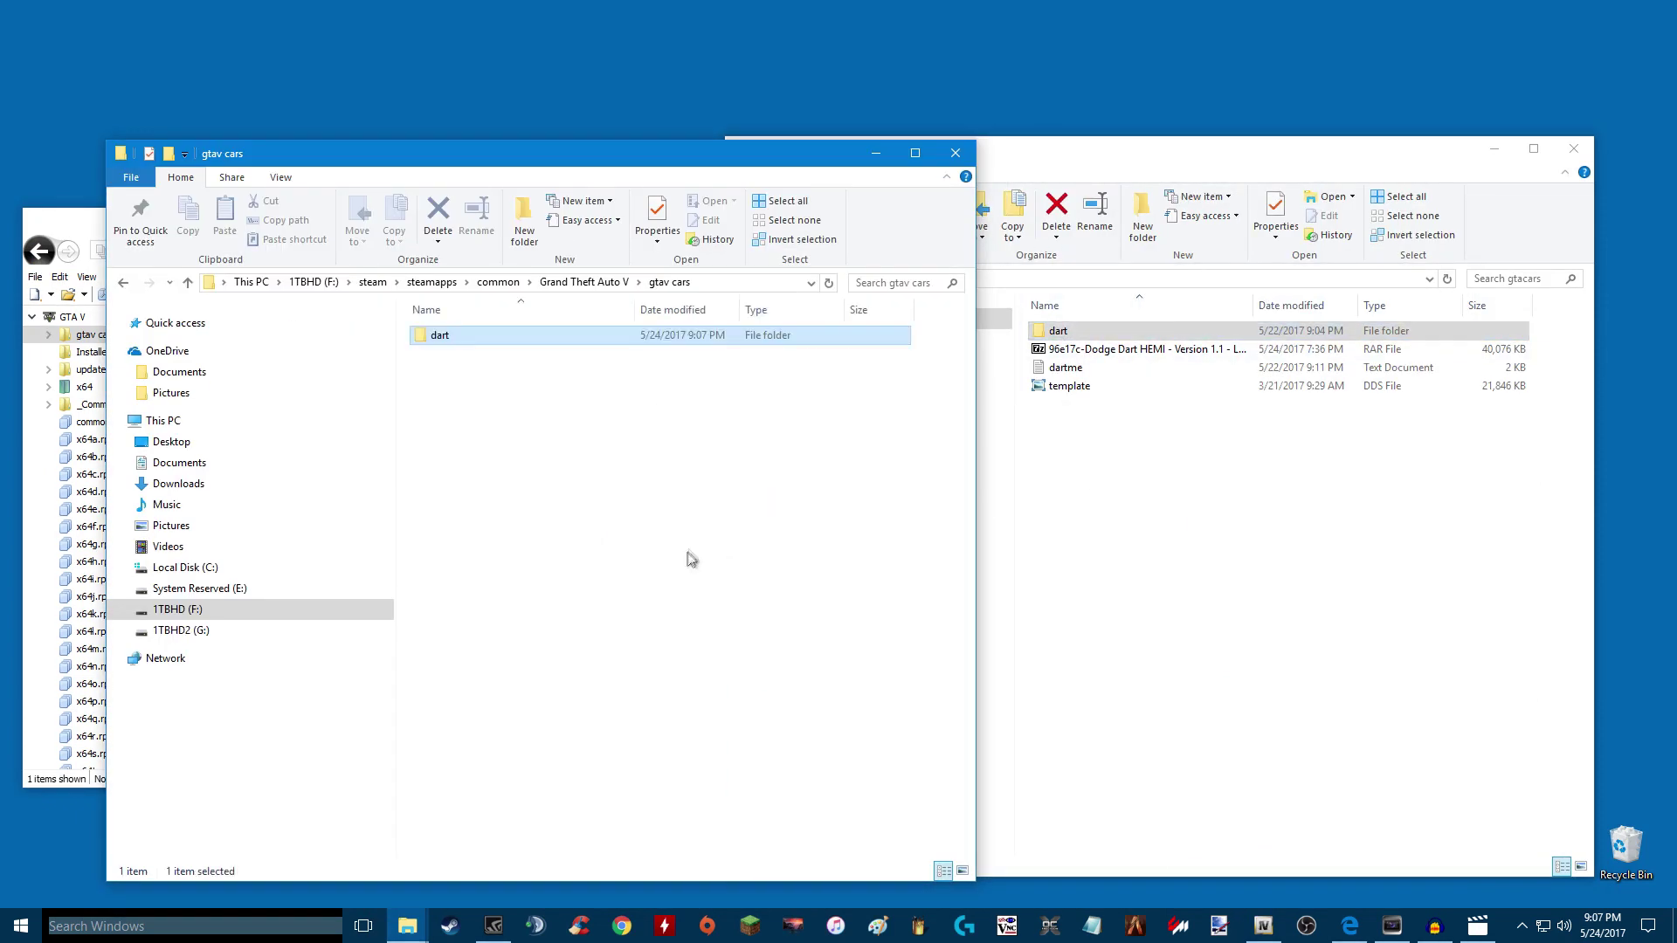
pyautogui.click(535, 374)
pyautogui.click(954, 153)
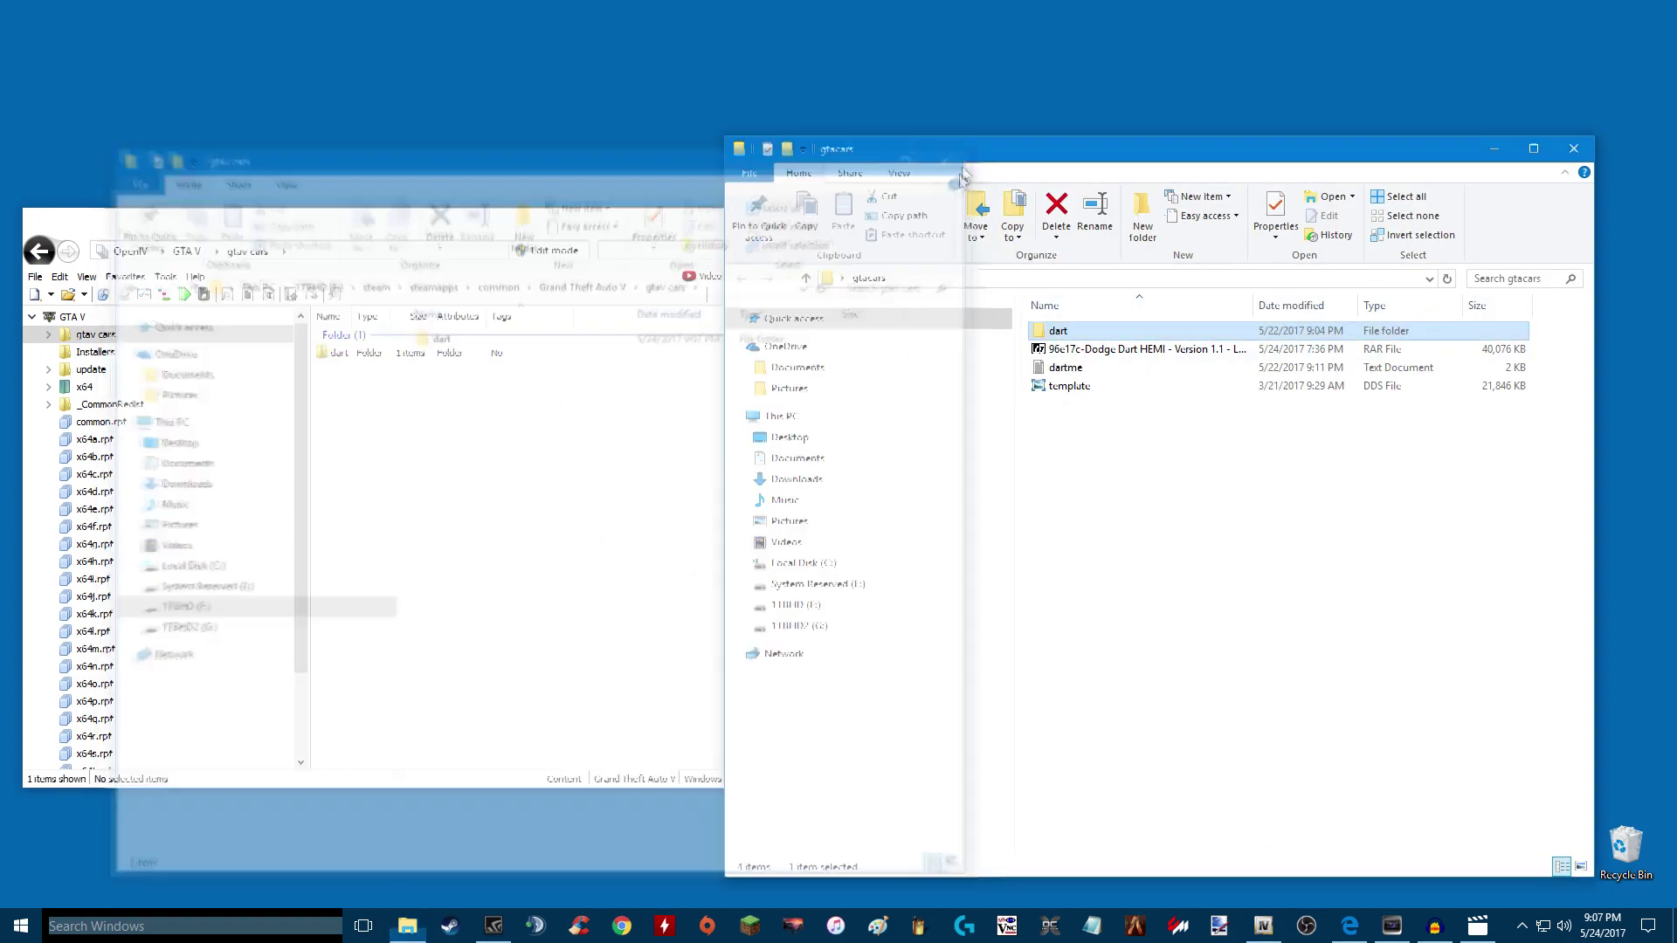
pyautogui.click(450, 382)
# Step: Close the gtacars window and switch OpenIV into Edit mode, confirming Yes
pyautogui.moveTo(551, 239); pyautogui.dragTo(963, 231)
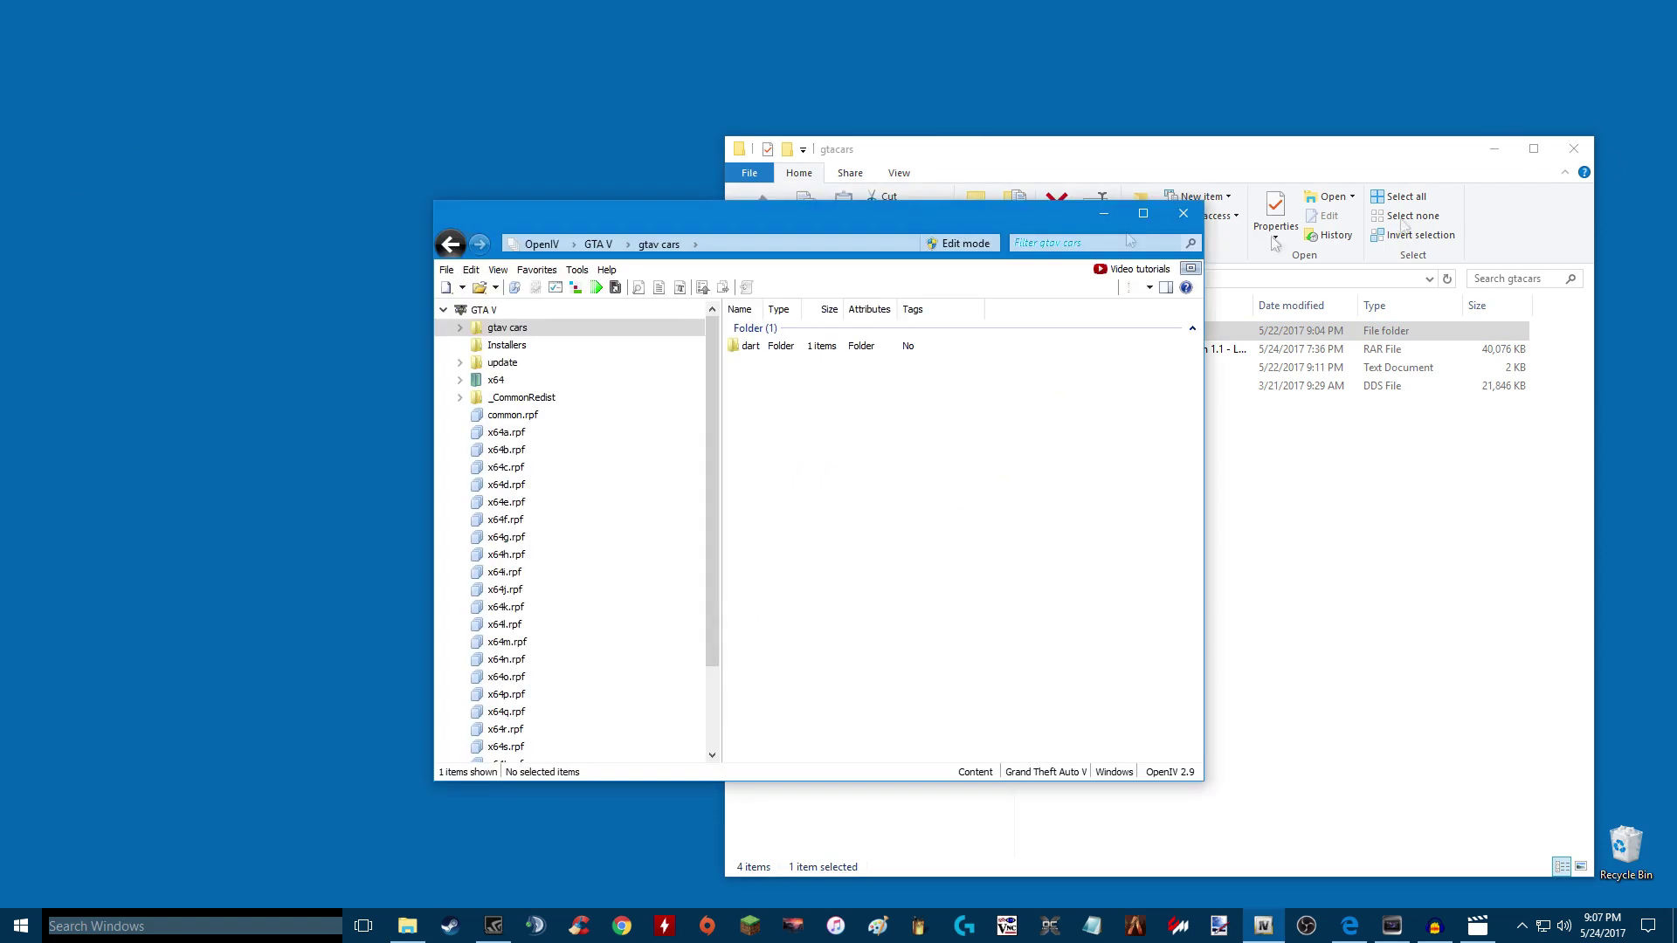
pyautogui.click(1573, 149)
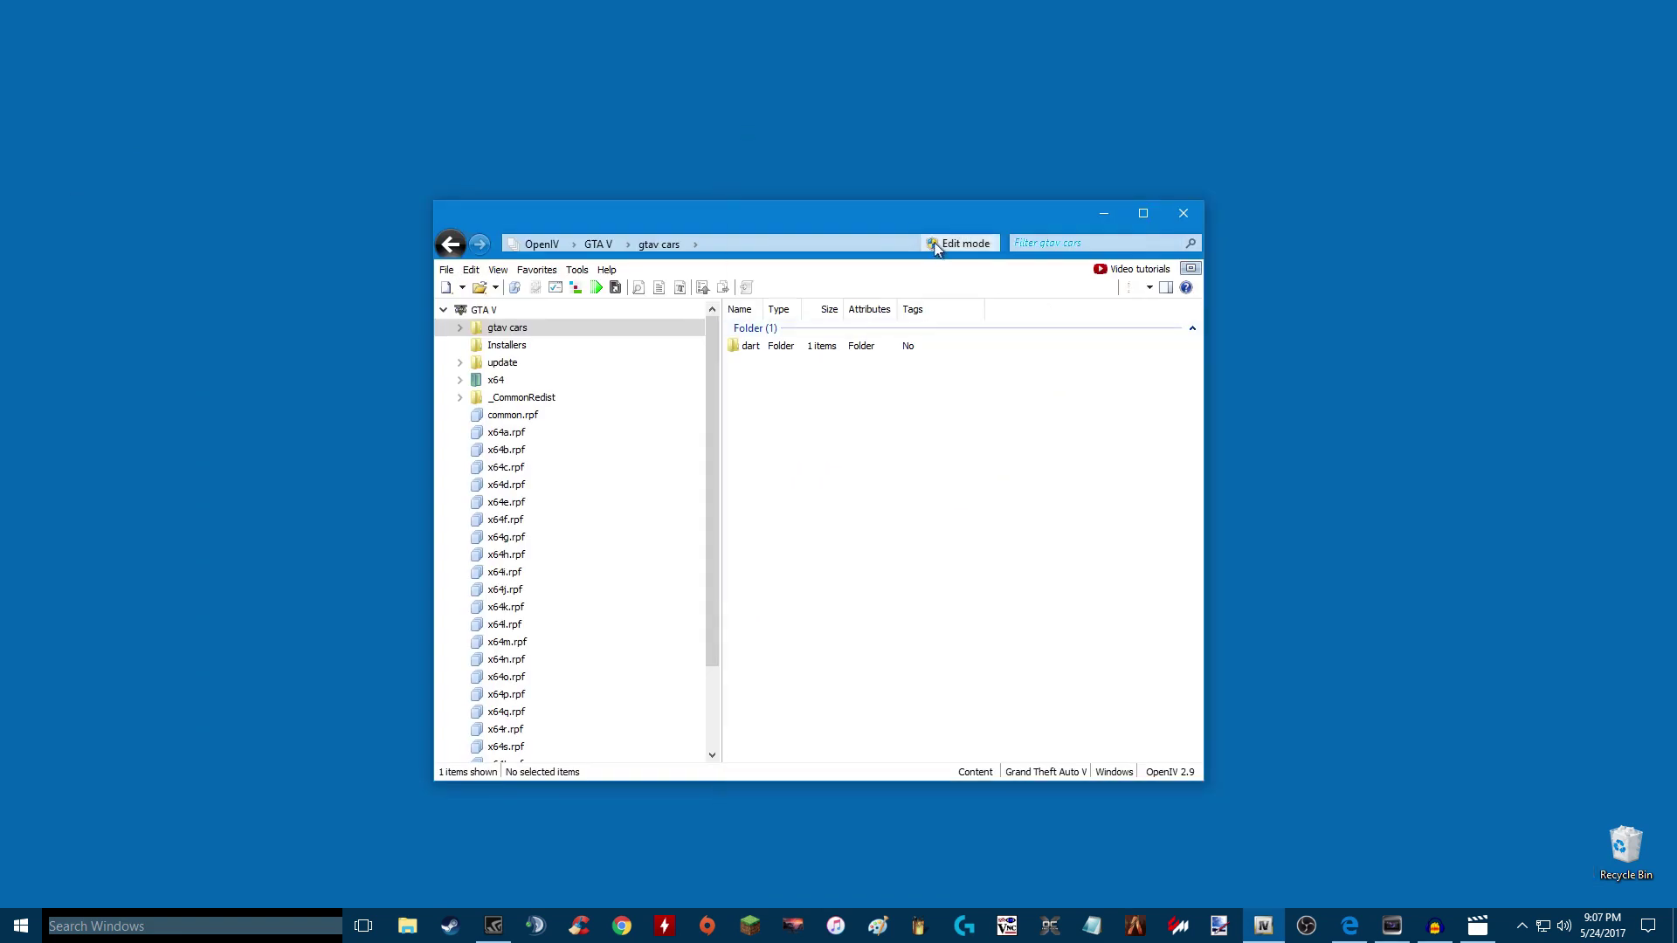
pyautogui.moveTo(917, 221); pyautogui.dragTo(846, 247)
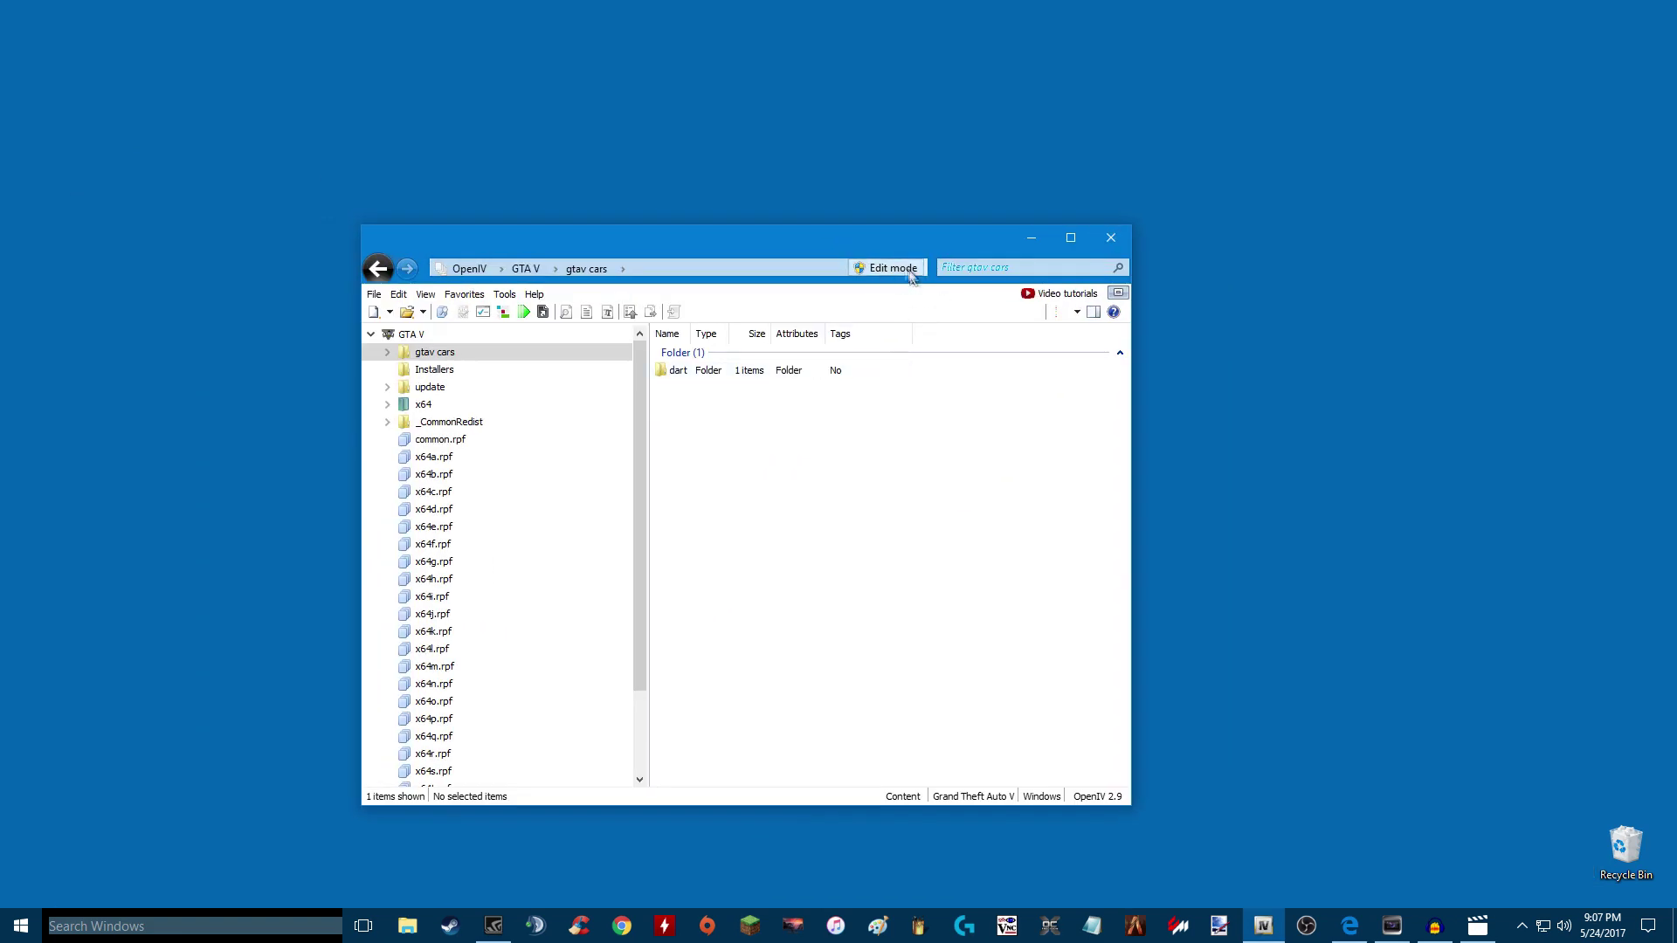
pyautogui.click(888, 268)
pyautogui.click(882, 523)
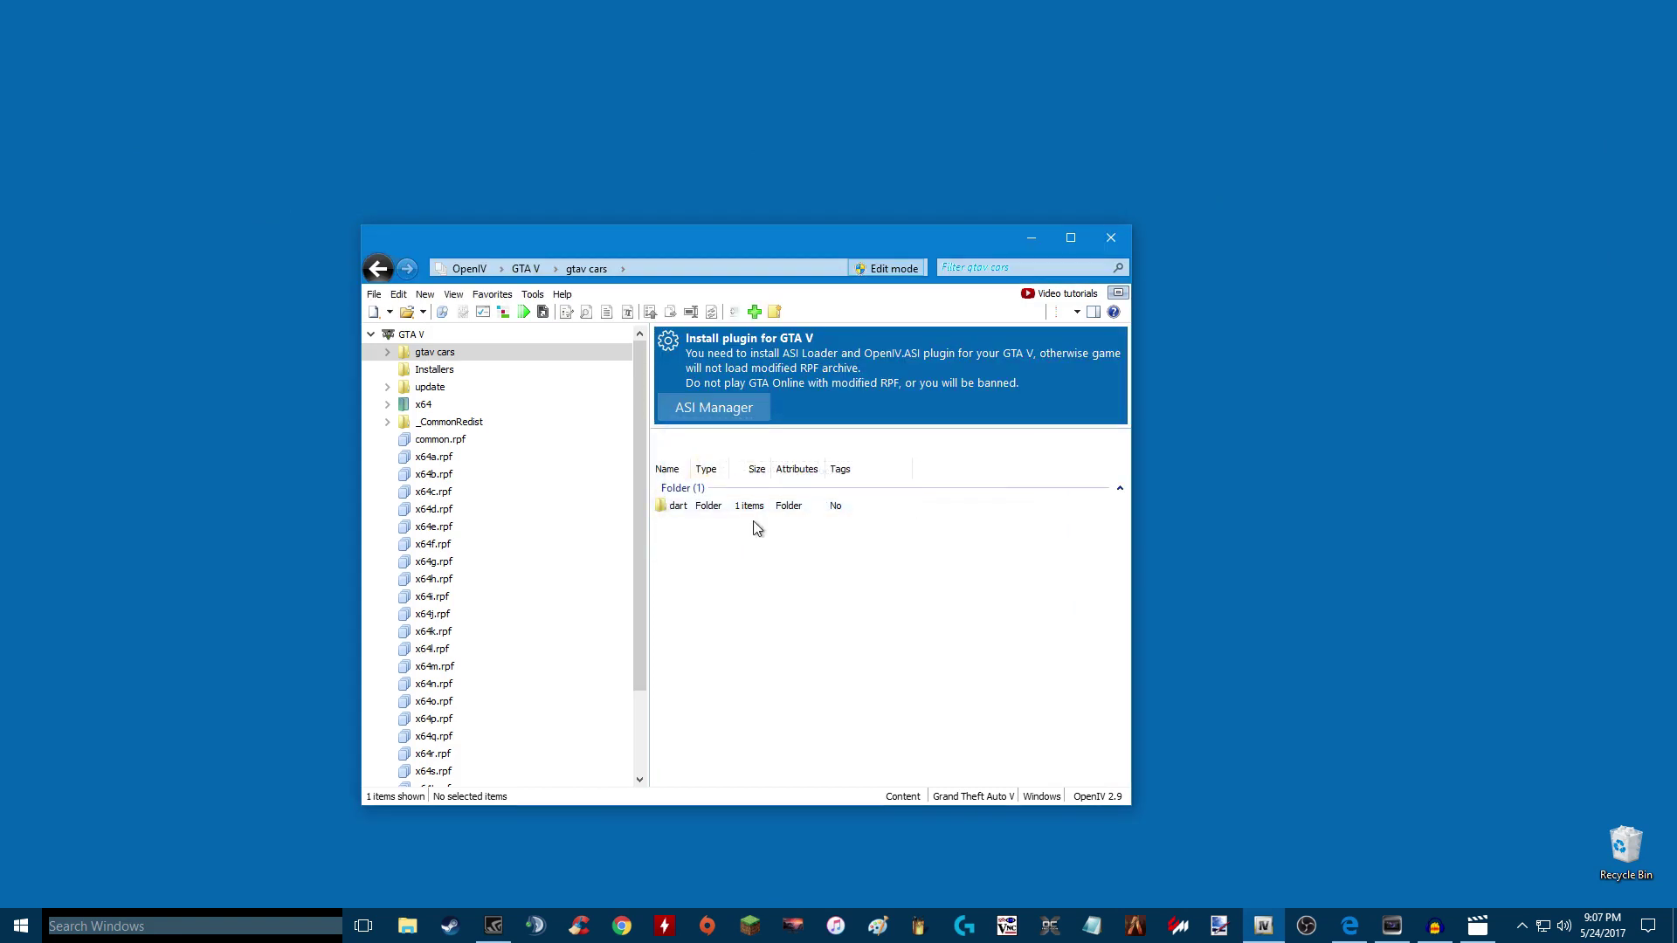
# Step: Browse dart > dlc.rpf > x64 > vehicles.rpf and open dart.ytd
pyautogui.doubleClick(709, 507)
pyautogui.click(690, 479)
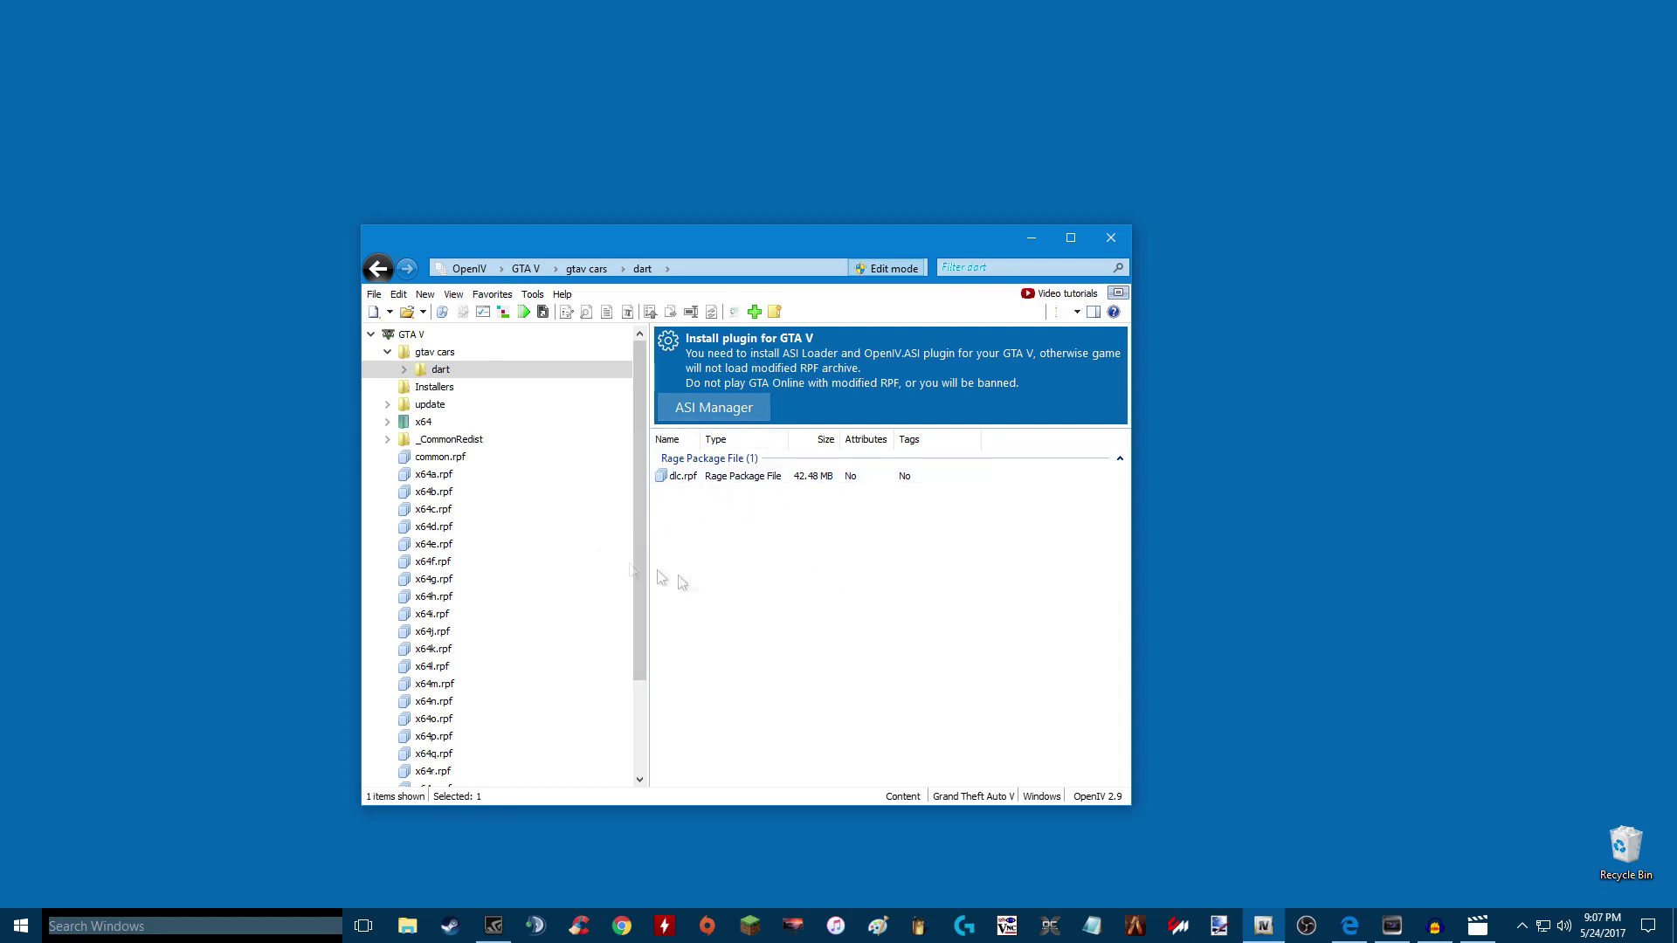
pyautogui.doubleClick(695, 485)
pyautogui.doubleClick(680, 492)
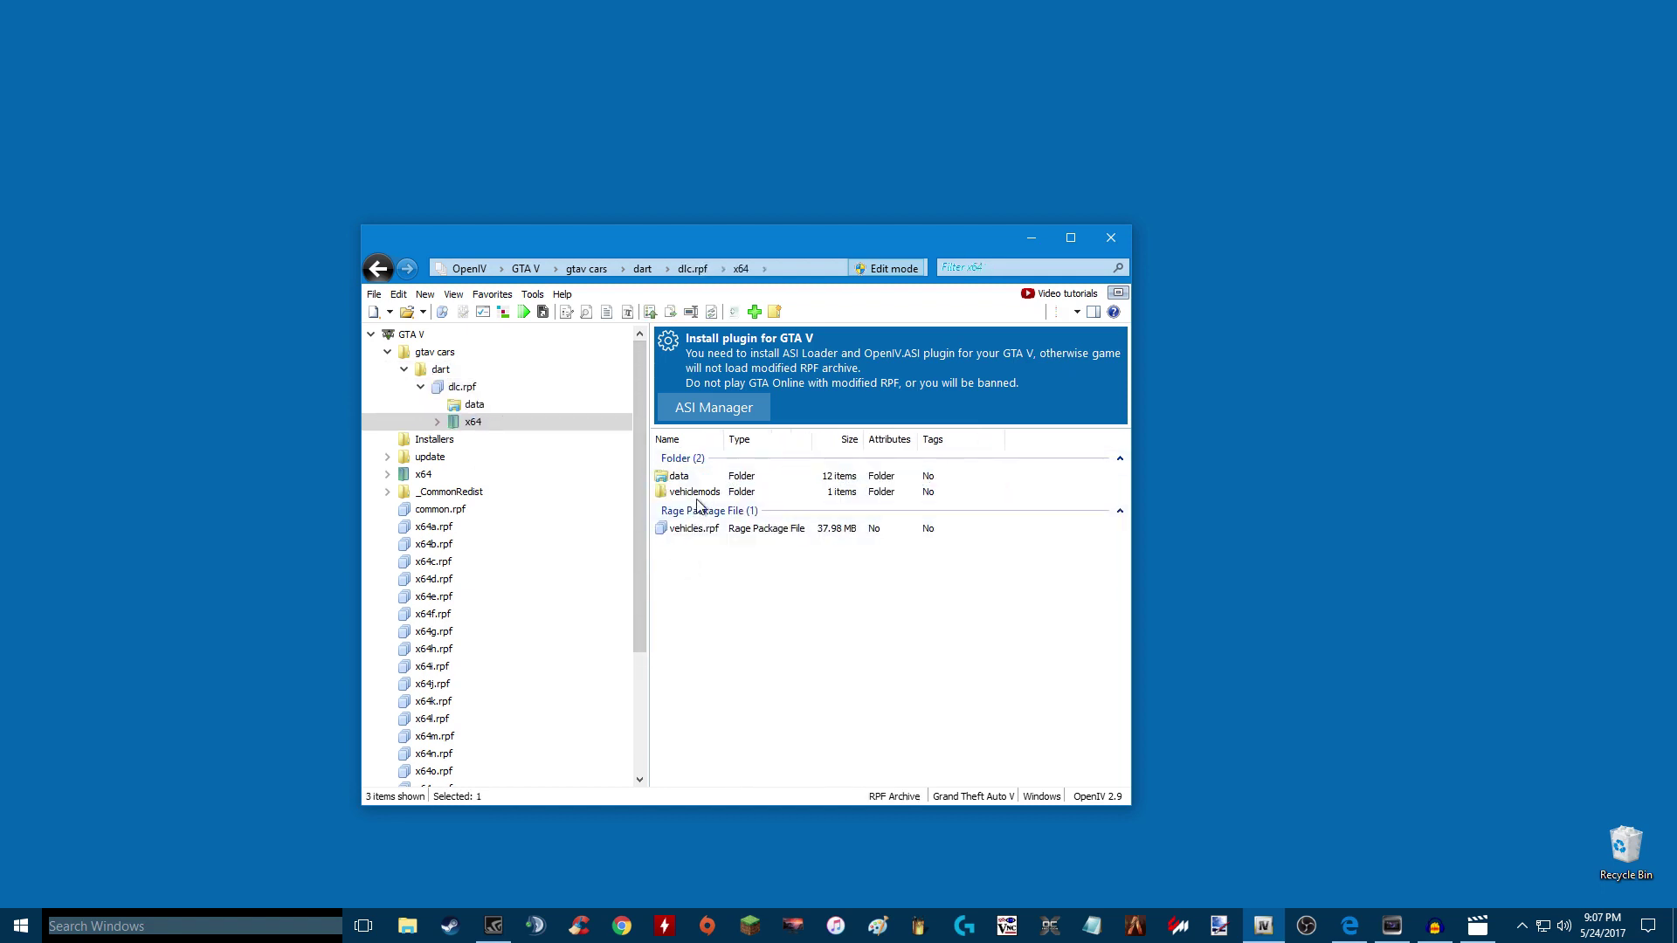
pyautogui.doubleClick(694, 529)
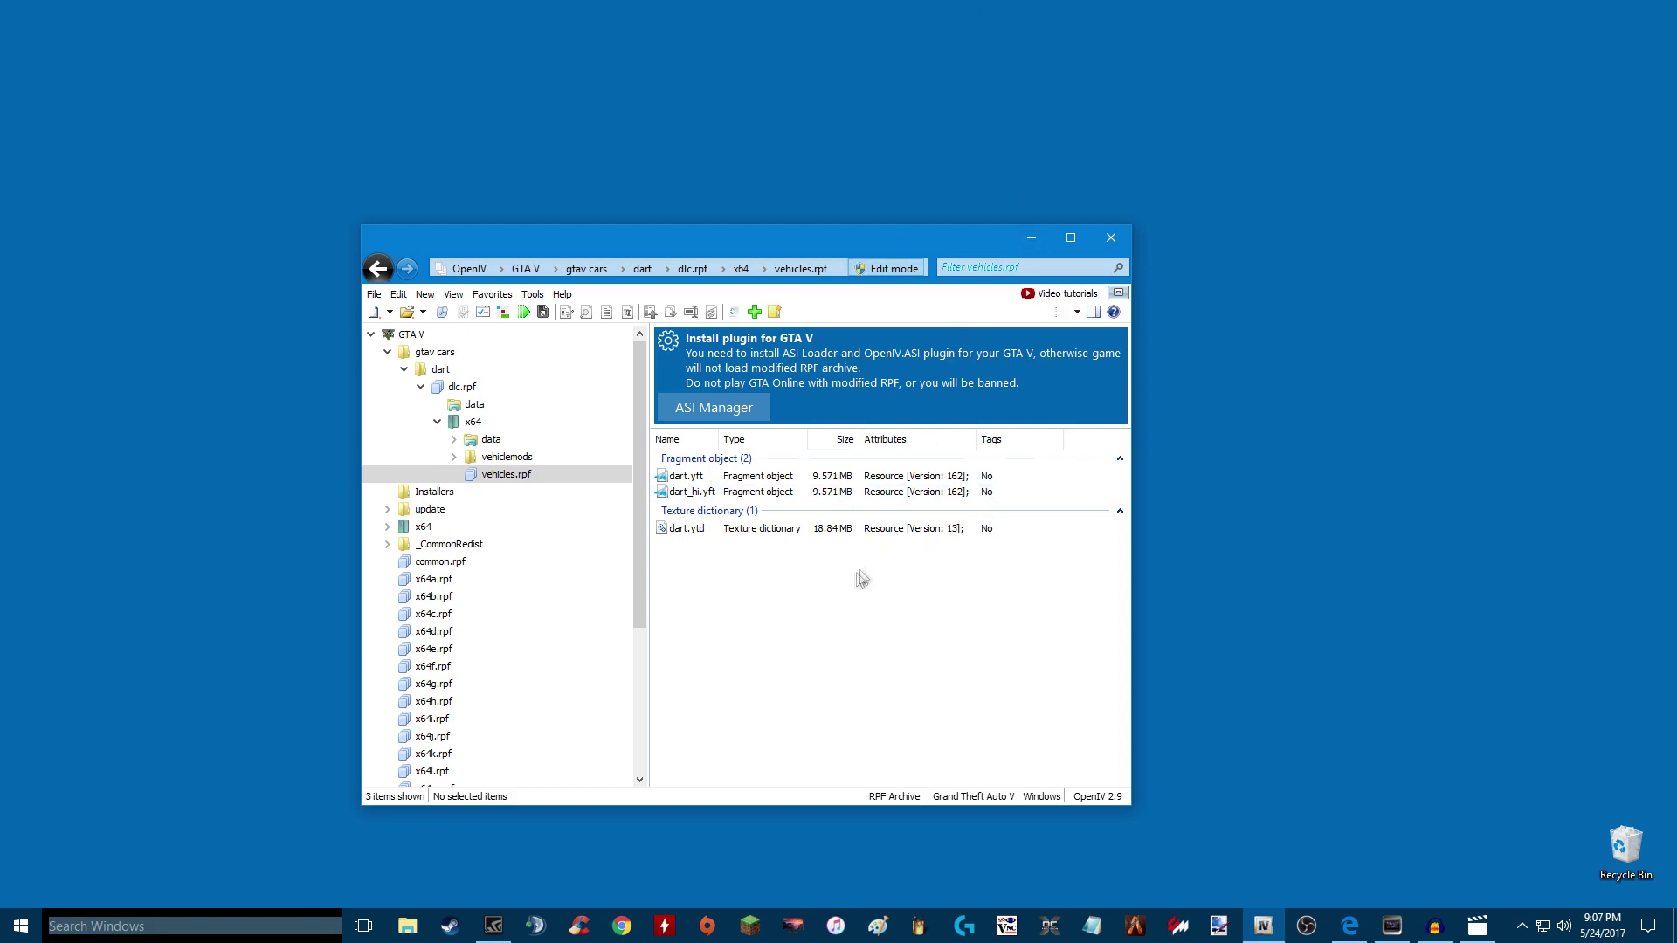
pyautogui.moveTo(857, 250); pyautogui.dragTo(846, 220)
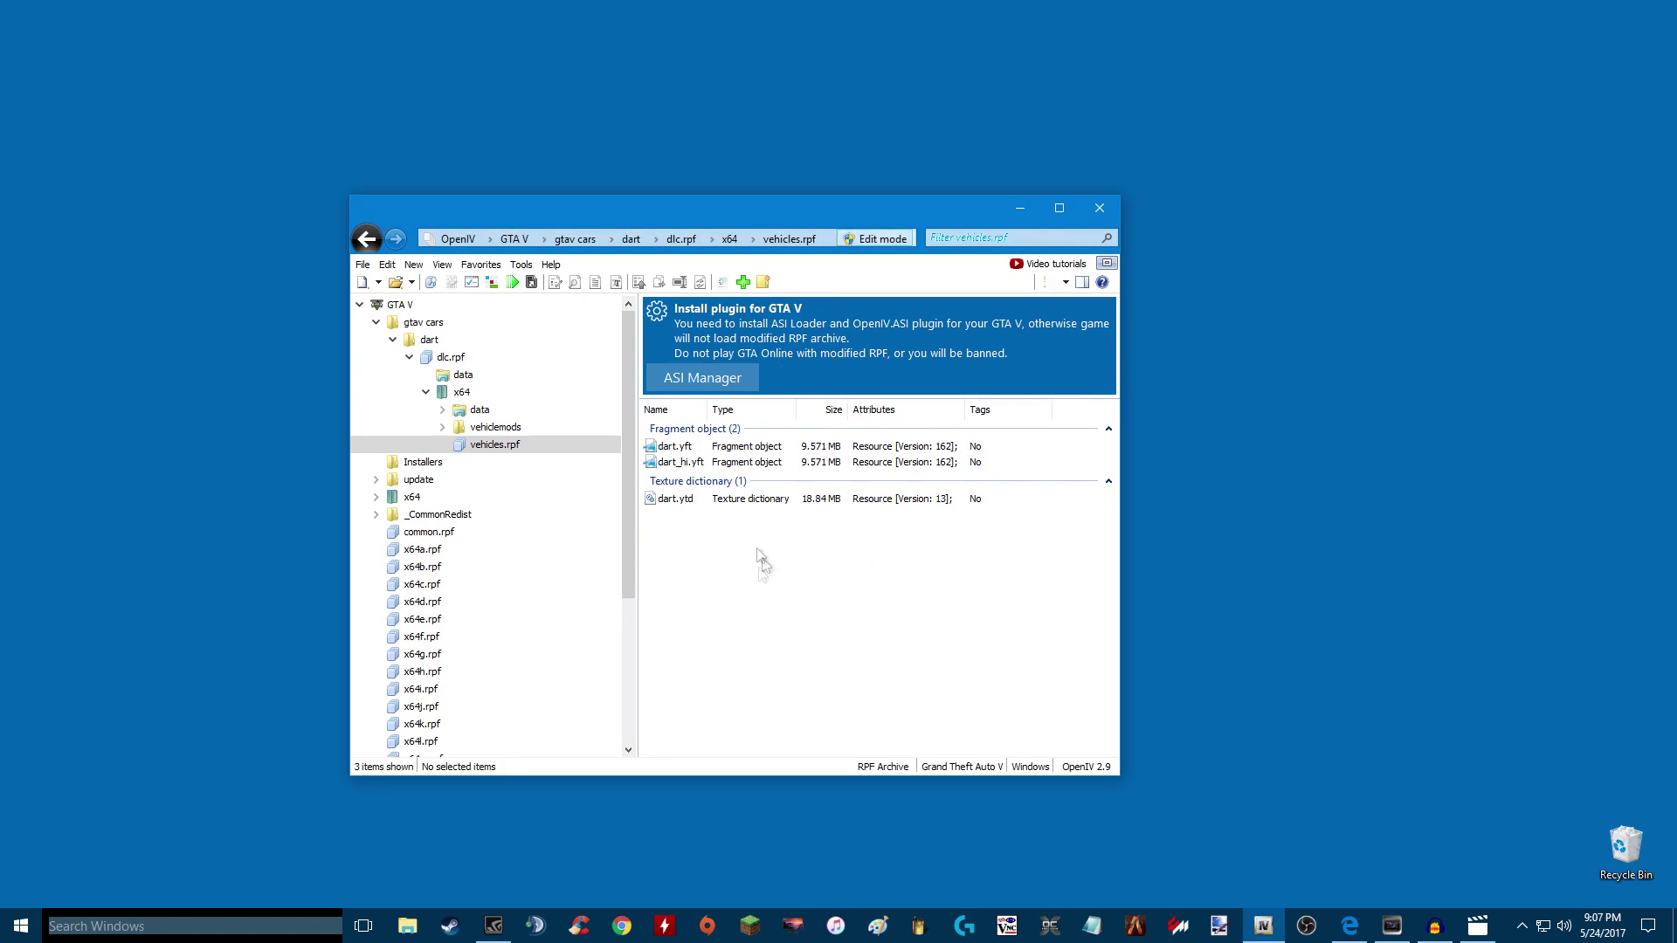
pyautogui.doubleClick(699, 502)
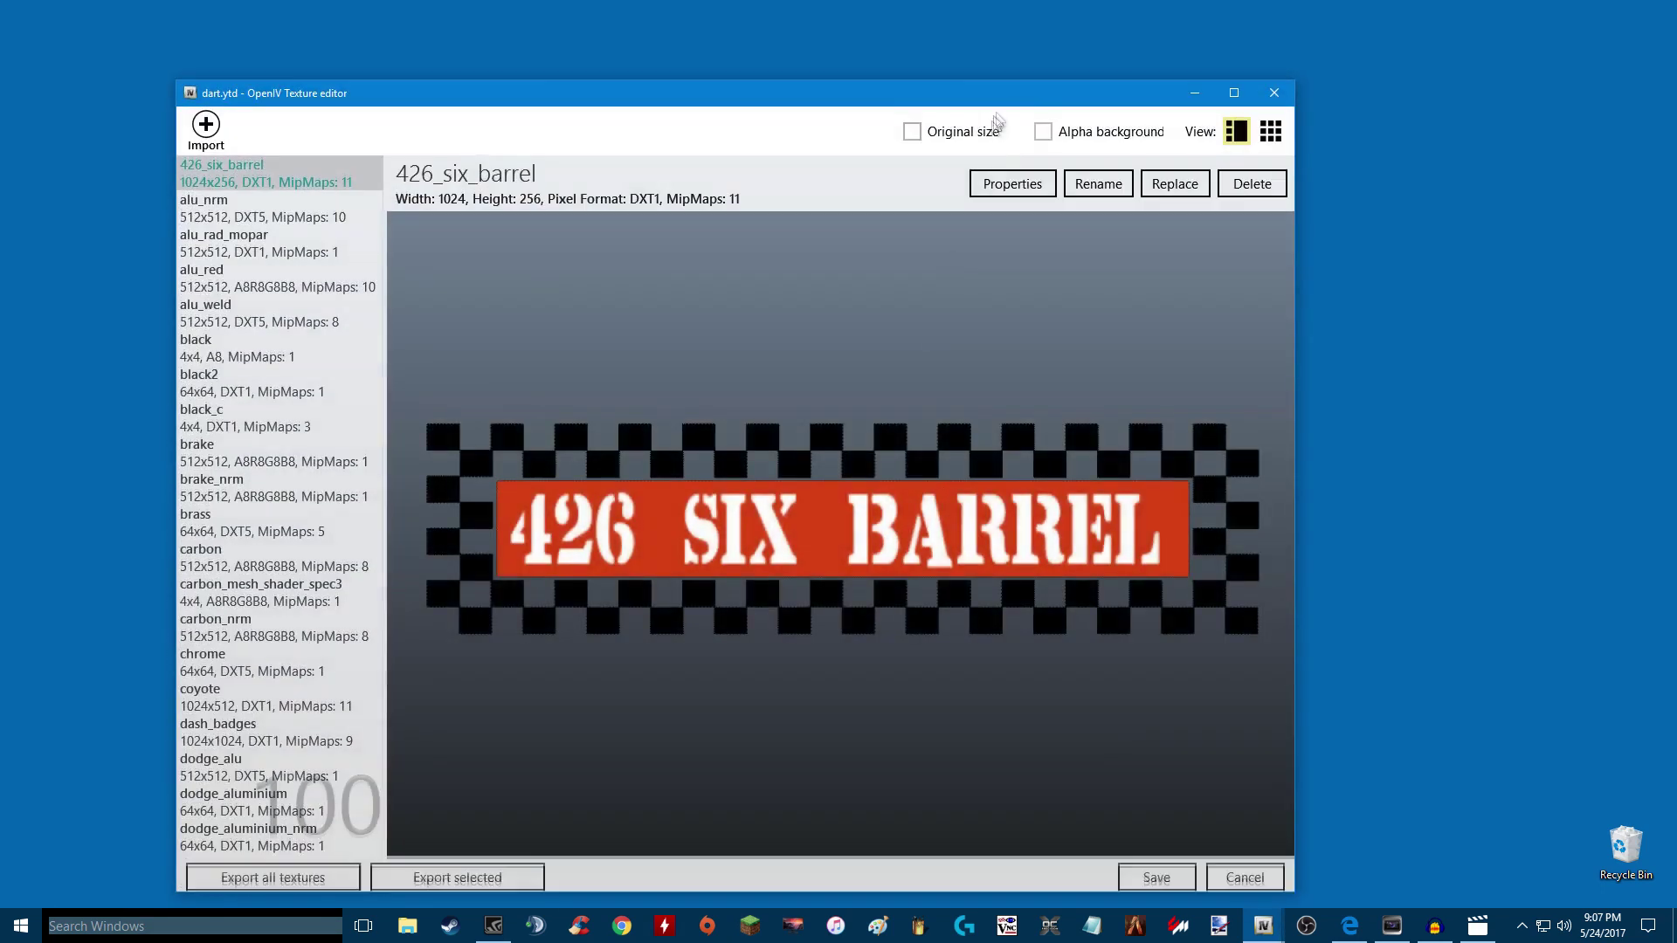
# Step: Position the texture editor and inspect the 4096x4096 forza_dirt and the hemi_gauges textures
pyautogui.moveTo(1004, 106); pyautogui.dragTo(1153, 703)
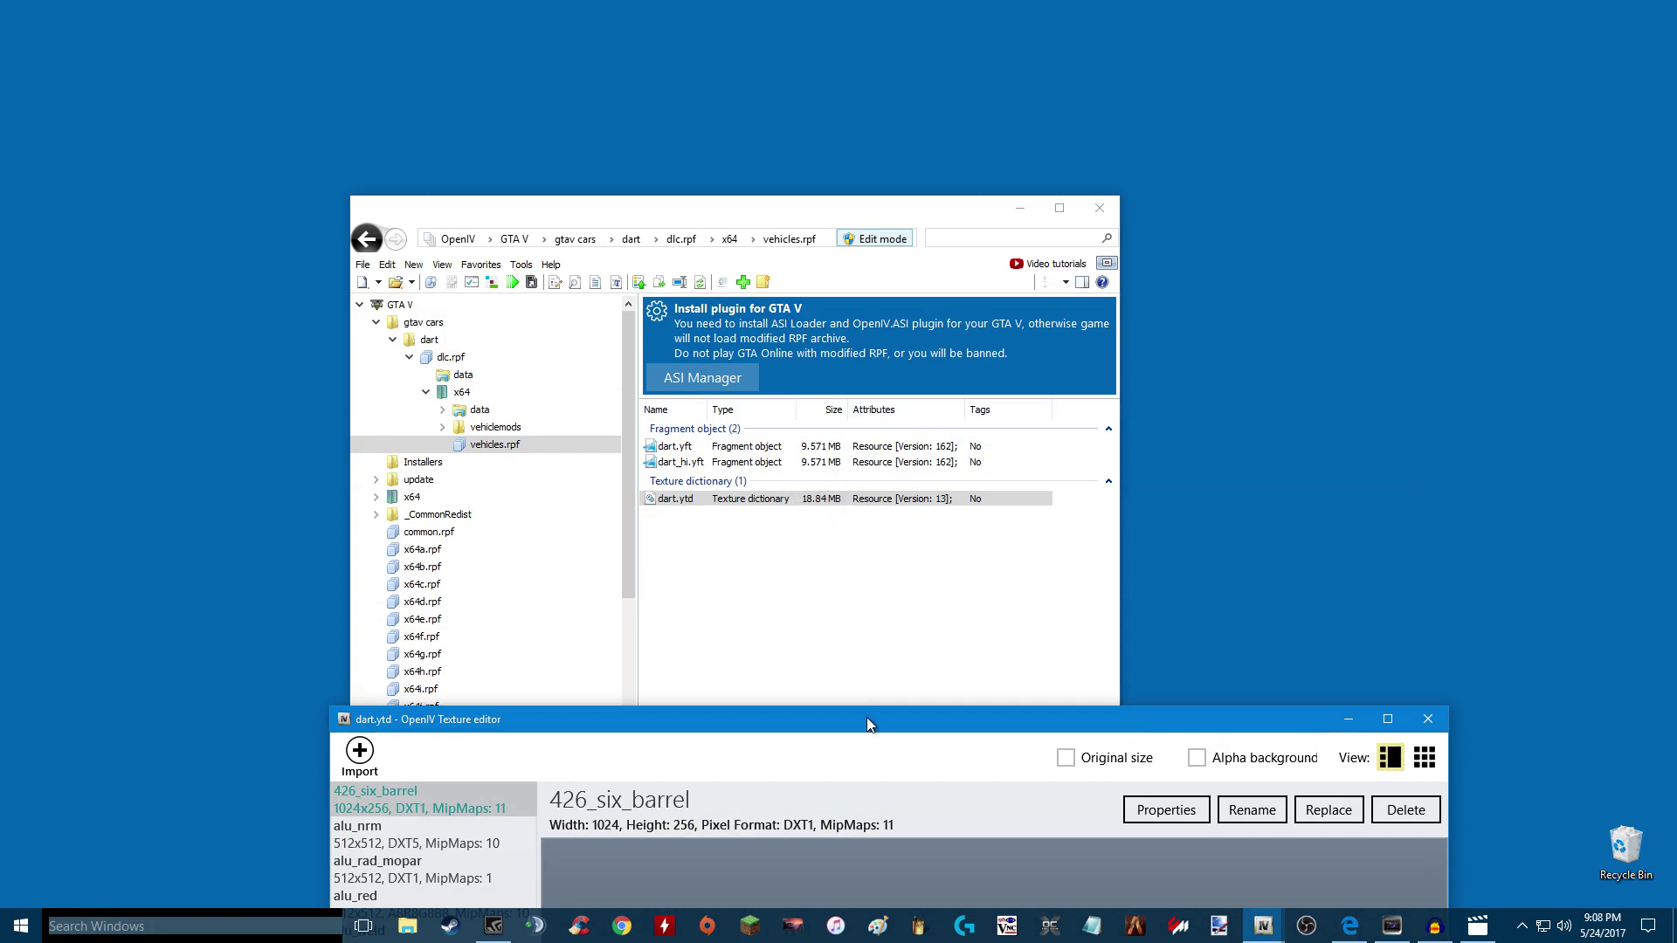
pyautogui.moveTo(867, 718); pyautogui.dragTo(789, 103)
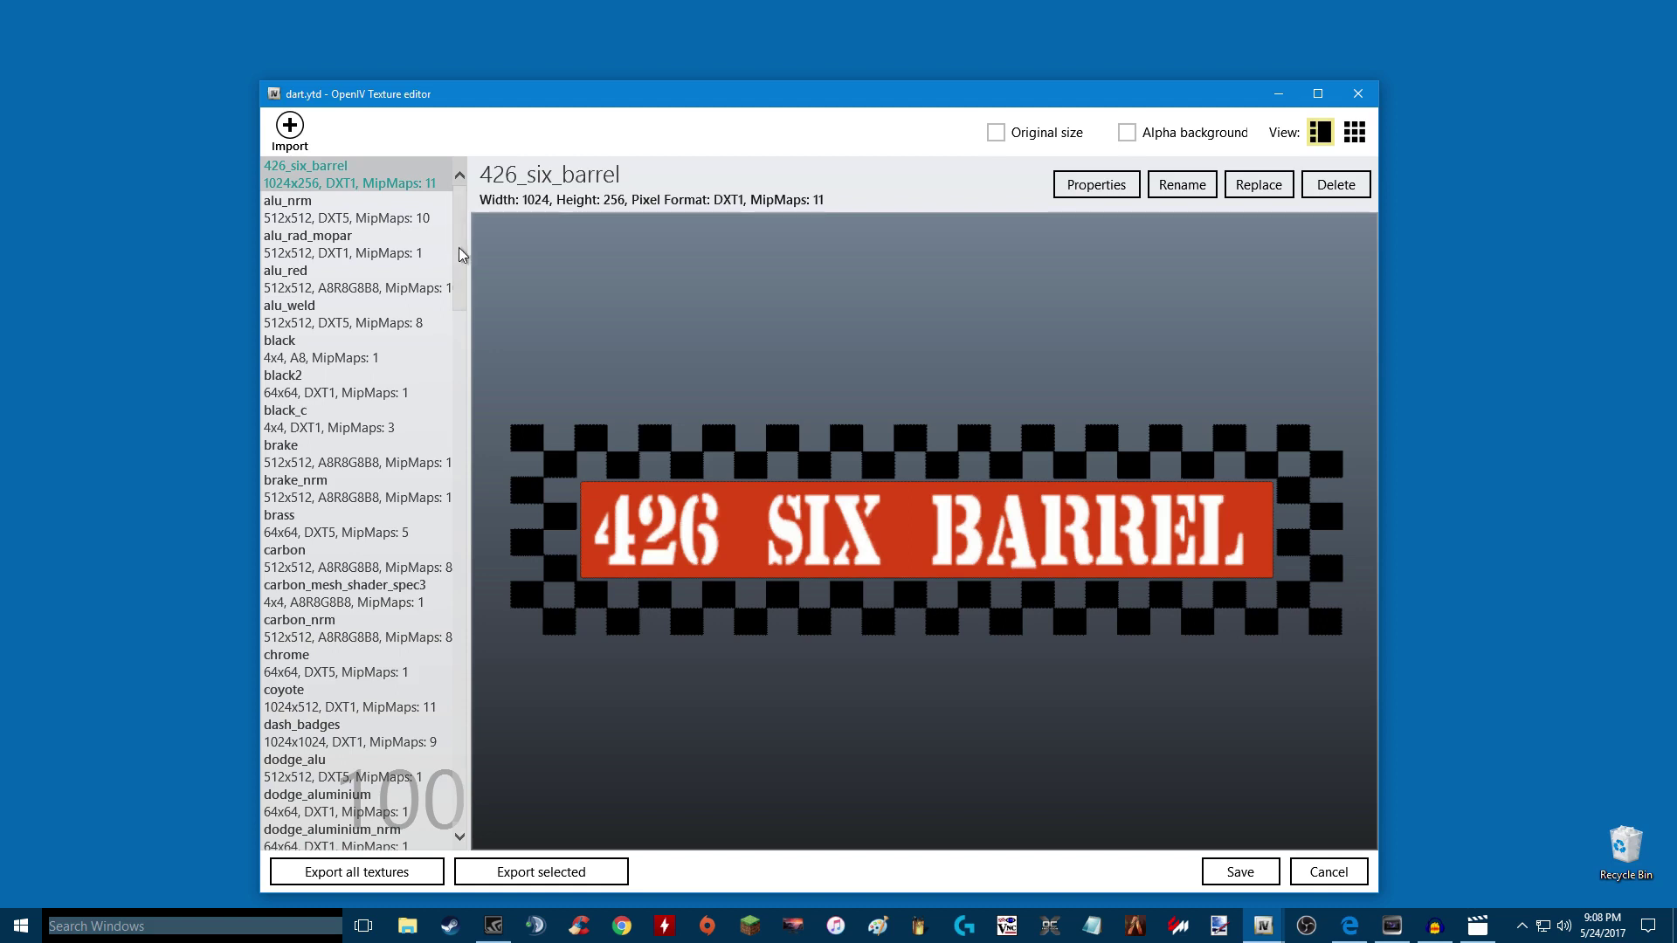
pyautogui.moveTo(461, 226); pyautogui.dragTo(478, 401)
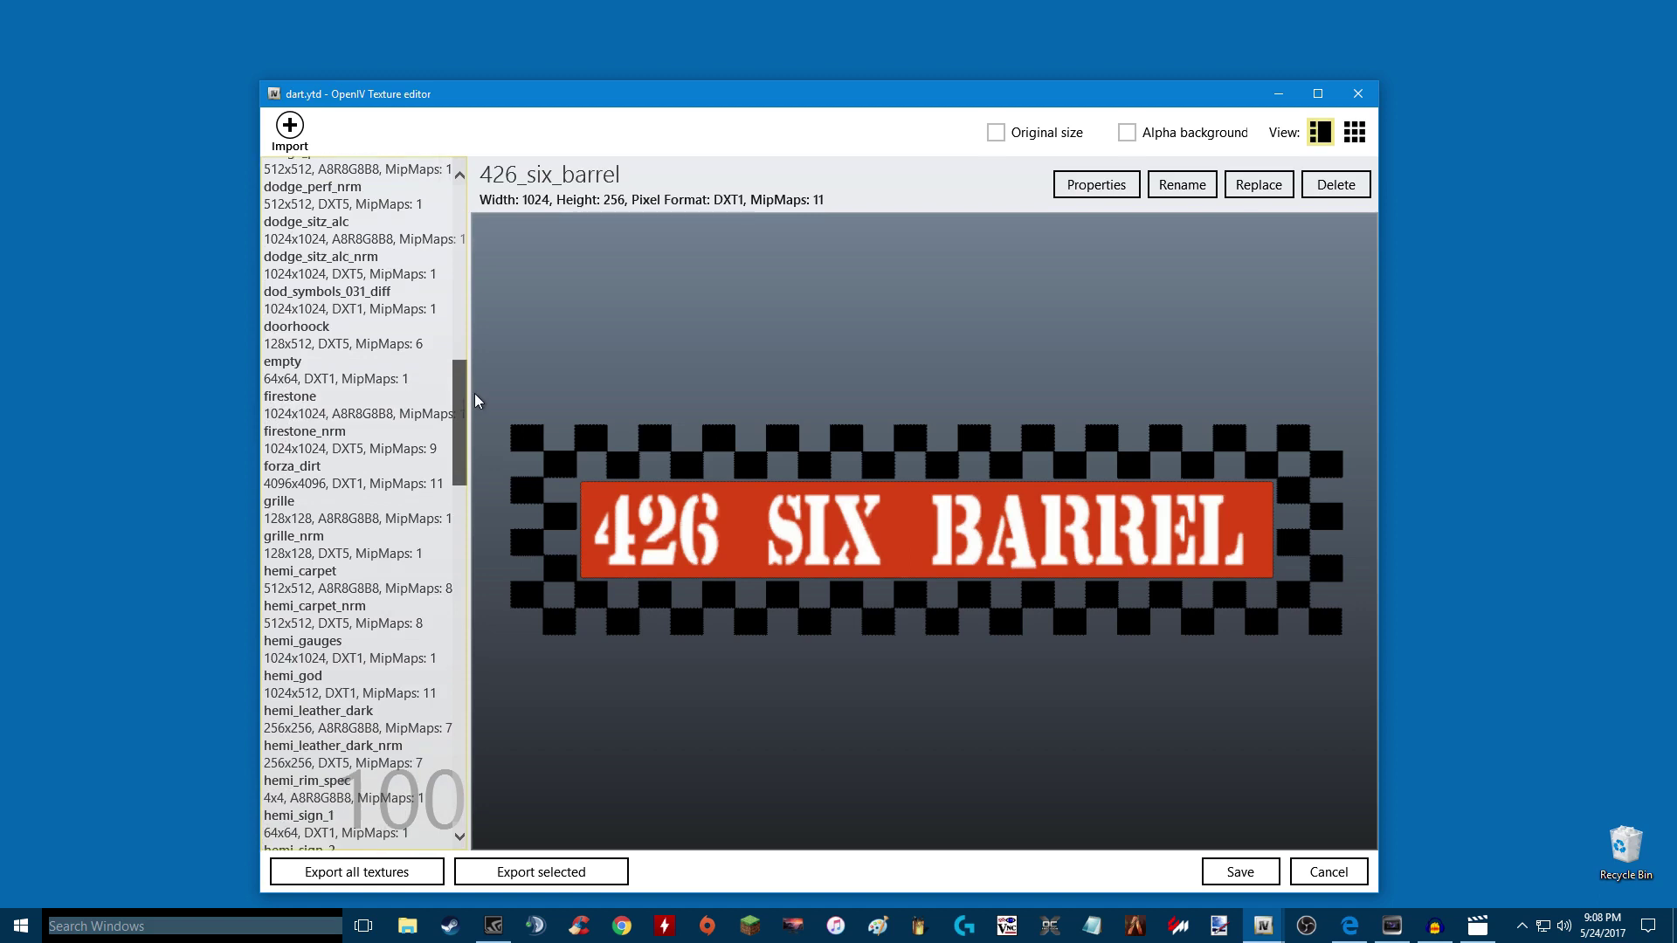
pyautogui.click(309, 486)
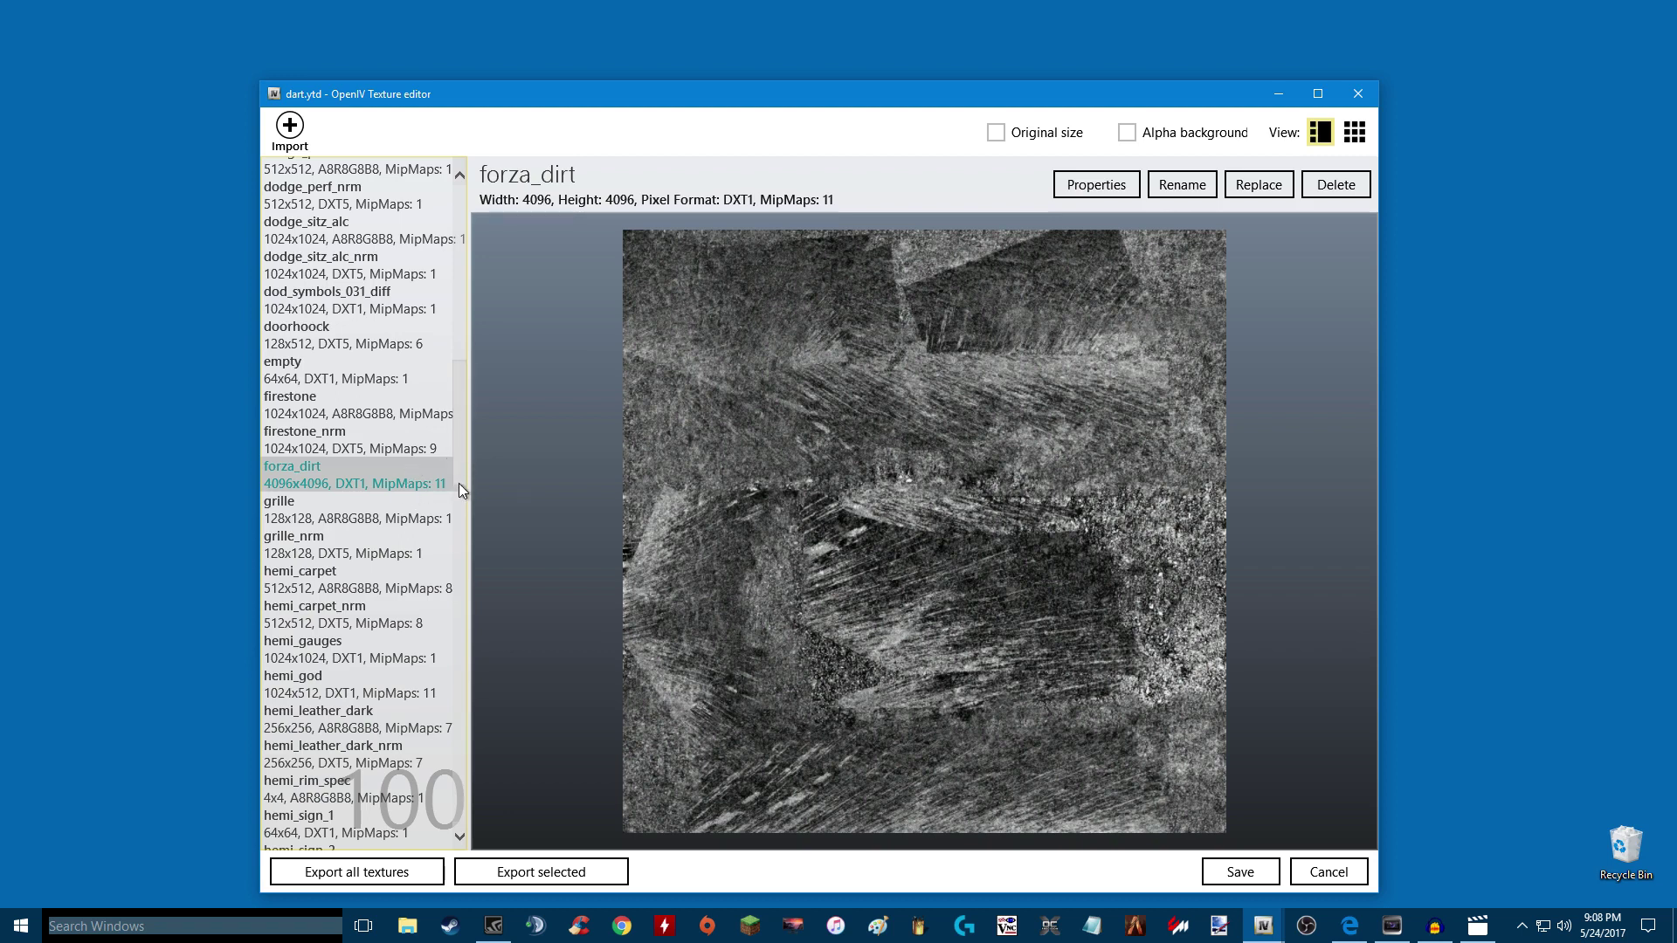
pyautogui.scroll(-1, 458, 484)
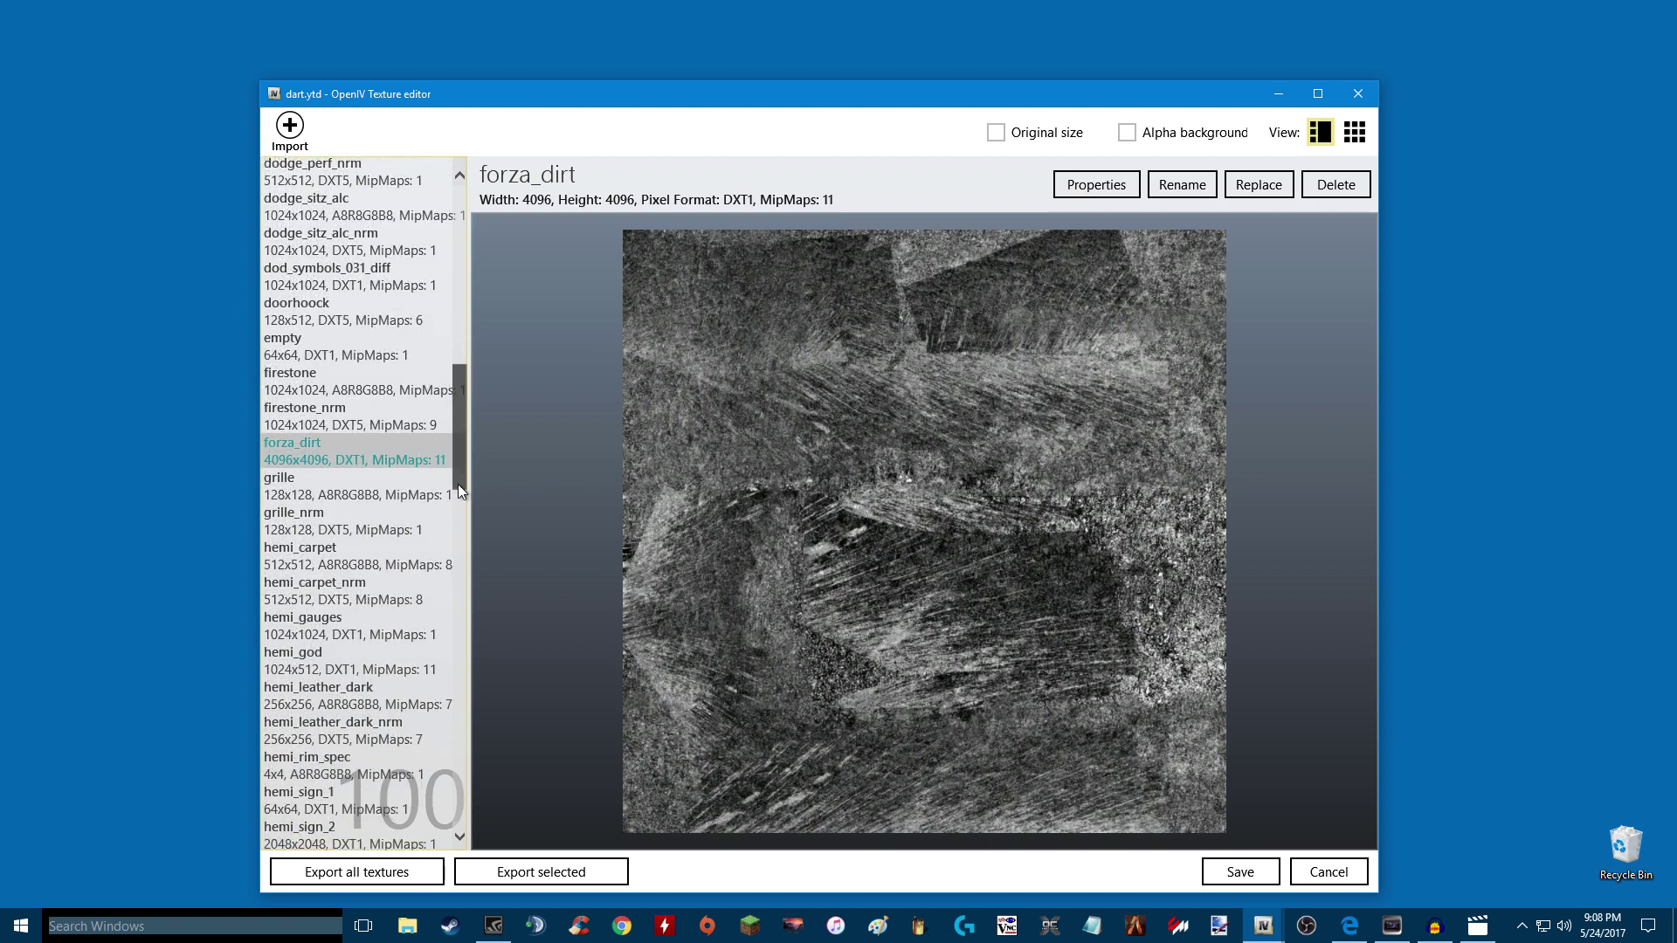
pyautogui.click(300, 624)
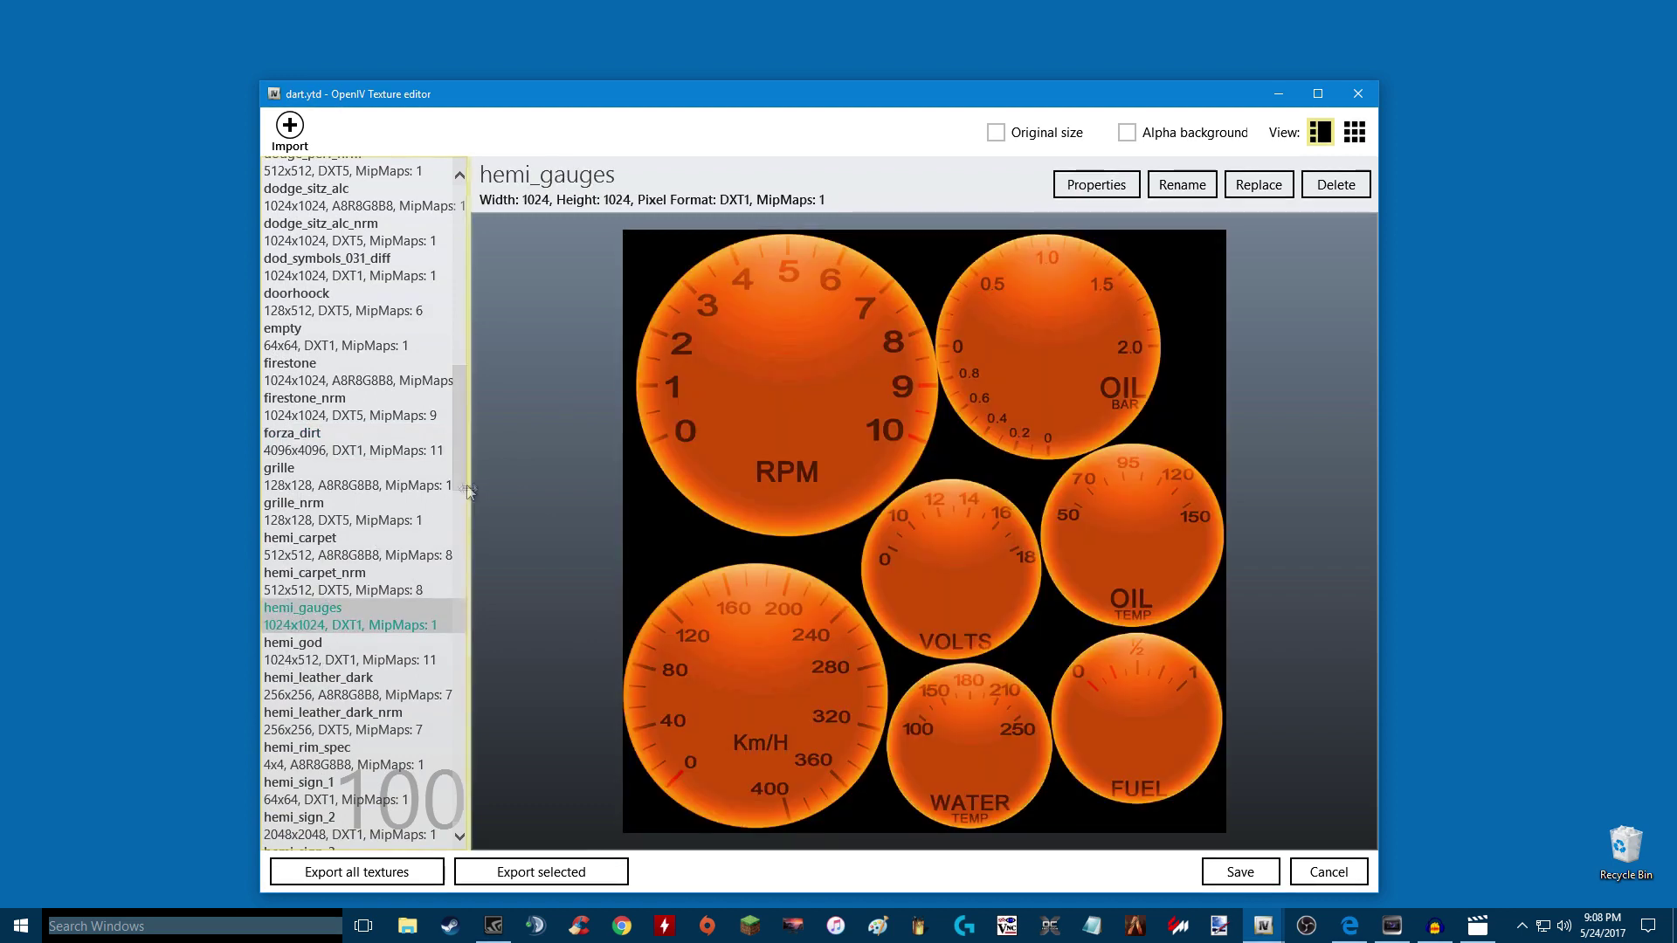
# Step: Inspect the hemi_sign_2 and hemi_sign_8 textures and scroll through the remaining list
pyautogui.moveTo(464, 482); pyautogui.dragTo(455, 507)
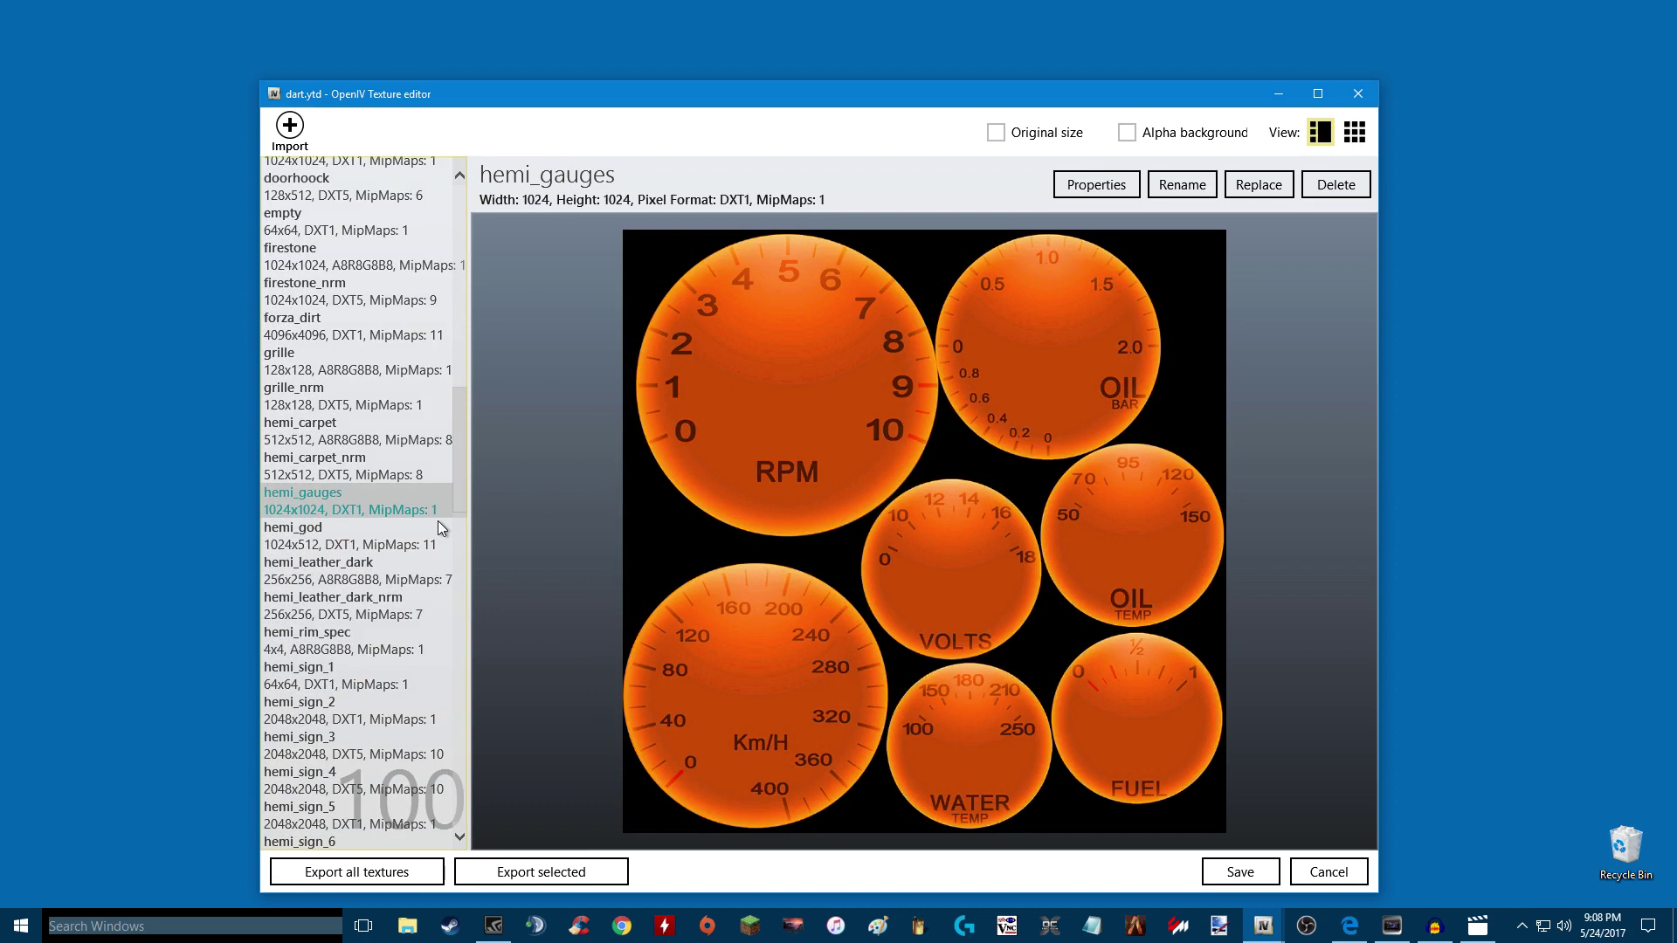
pyautogui.scroll(-1, 355, 741)
pyautogui.click(332, 616)
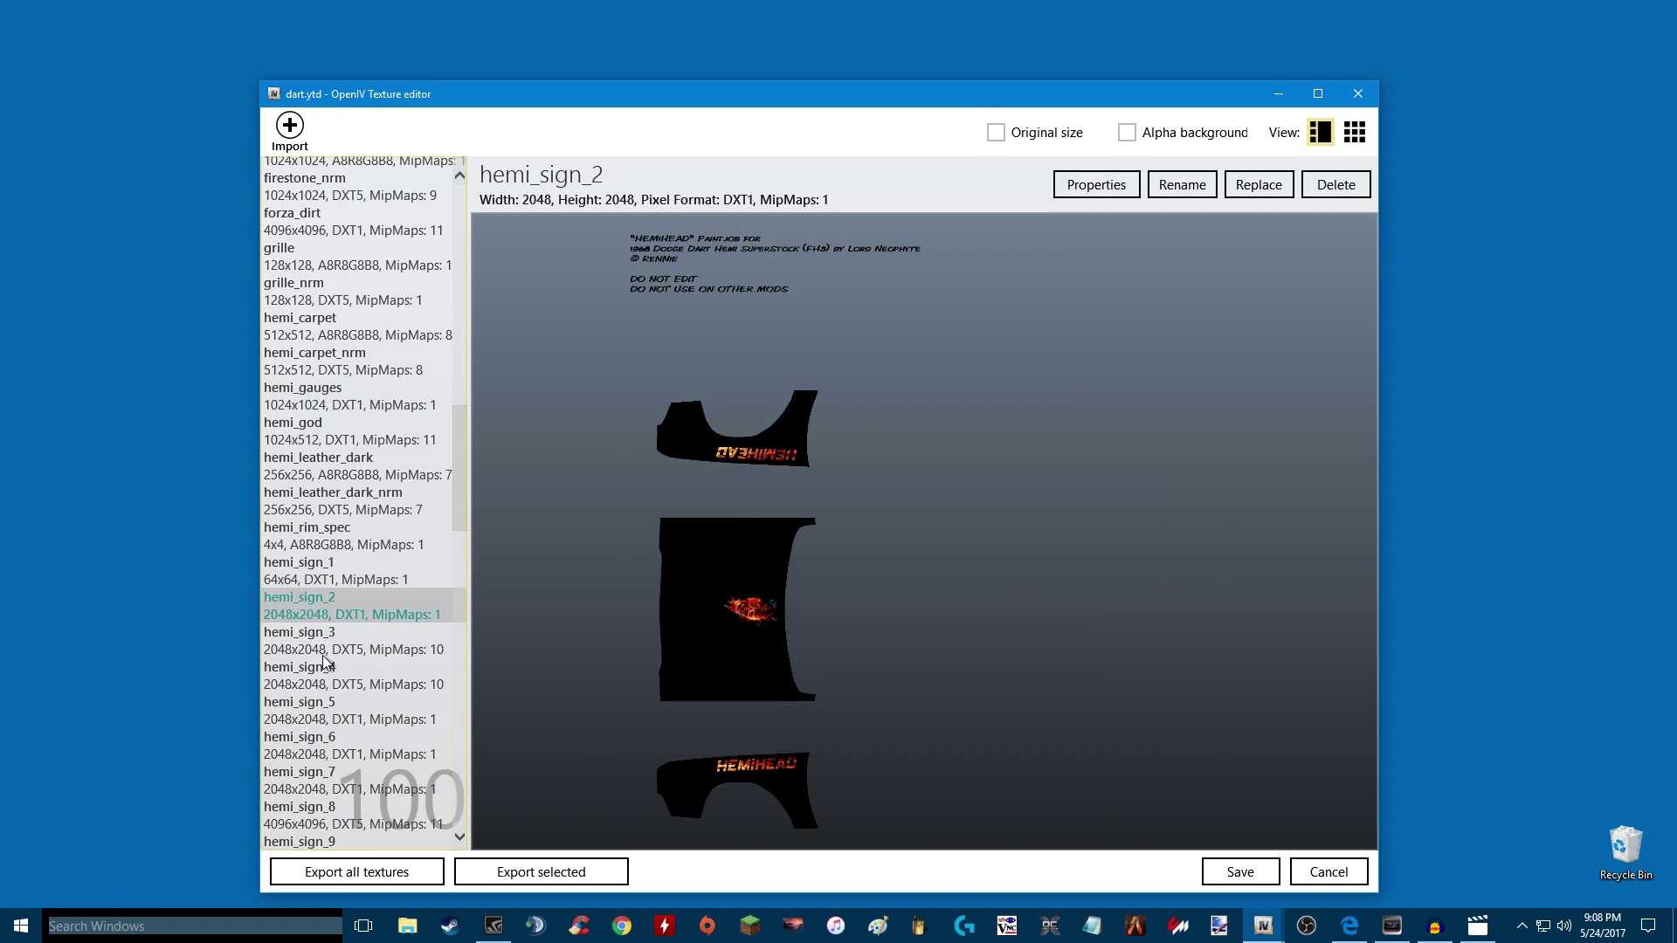
pyautogui.scroll(-1, 310, 804)
pyautogui.click(323, 720)
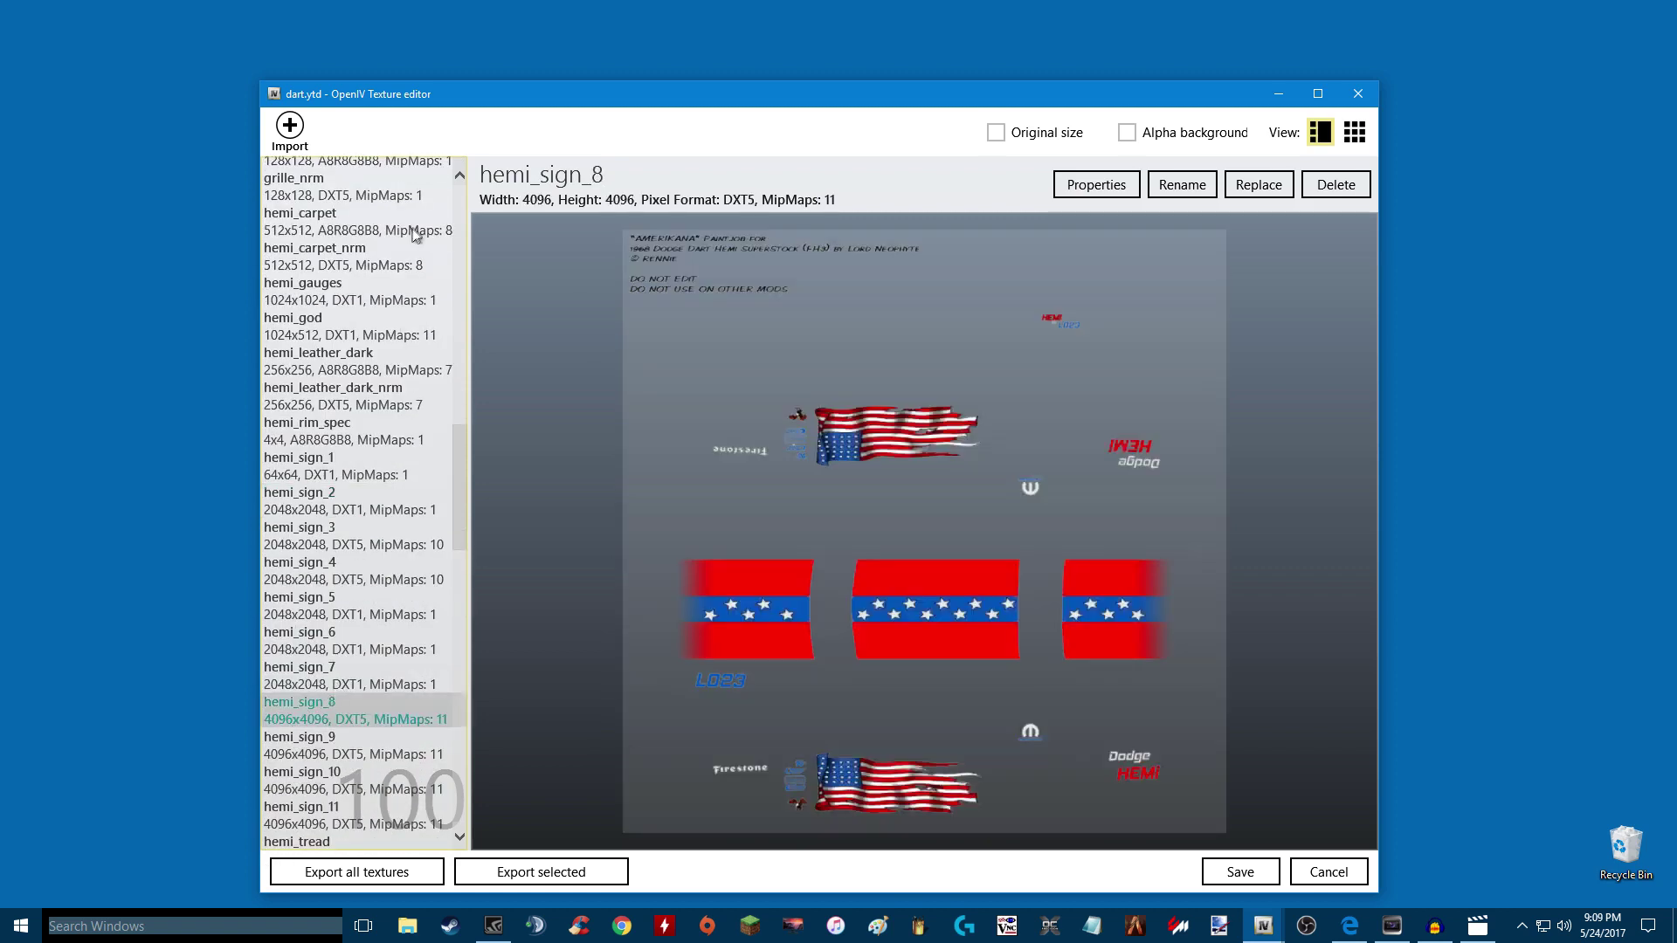
pyautogui.scroll(-3, 381, 559)
pyautogui.scroll(-7, 382, 559)
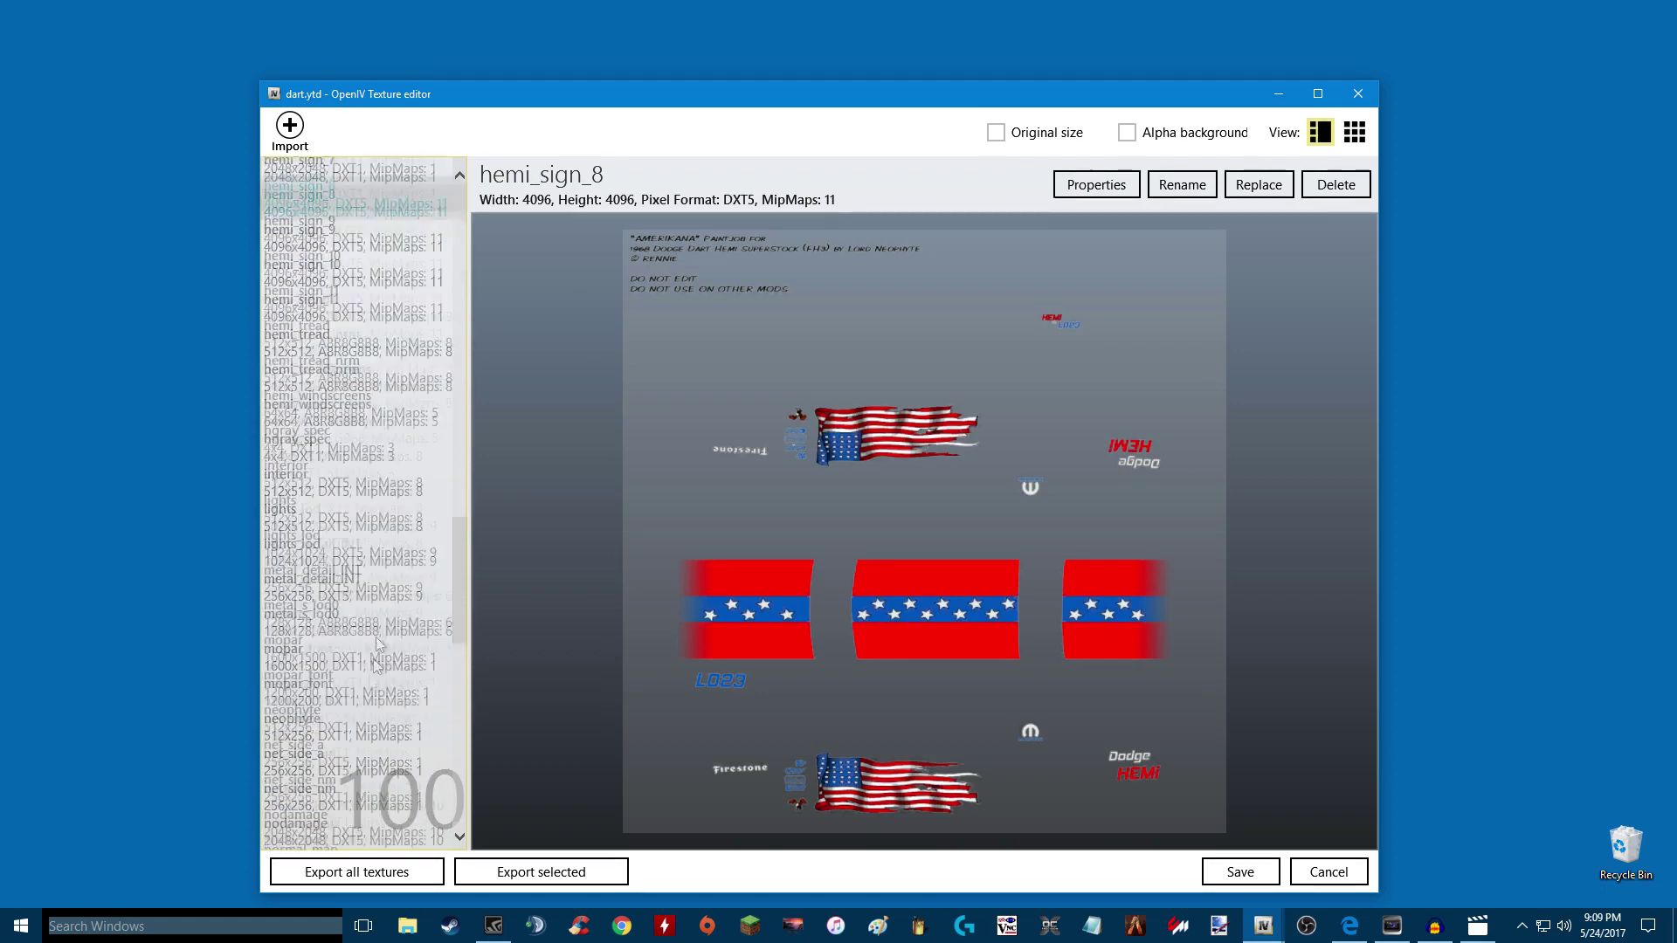
pyautogui.scroll(-3, 382, 690)
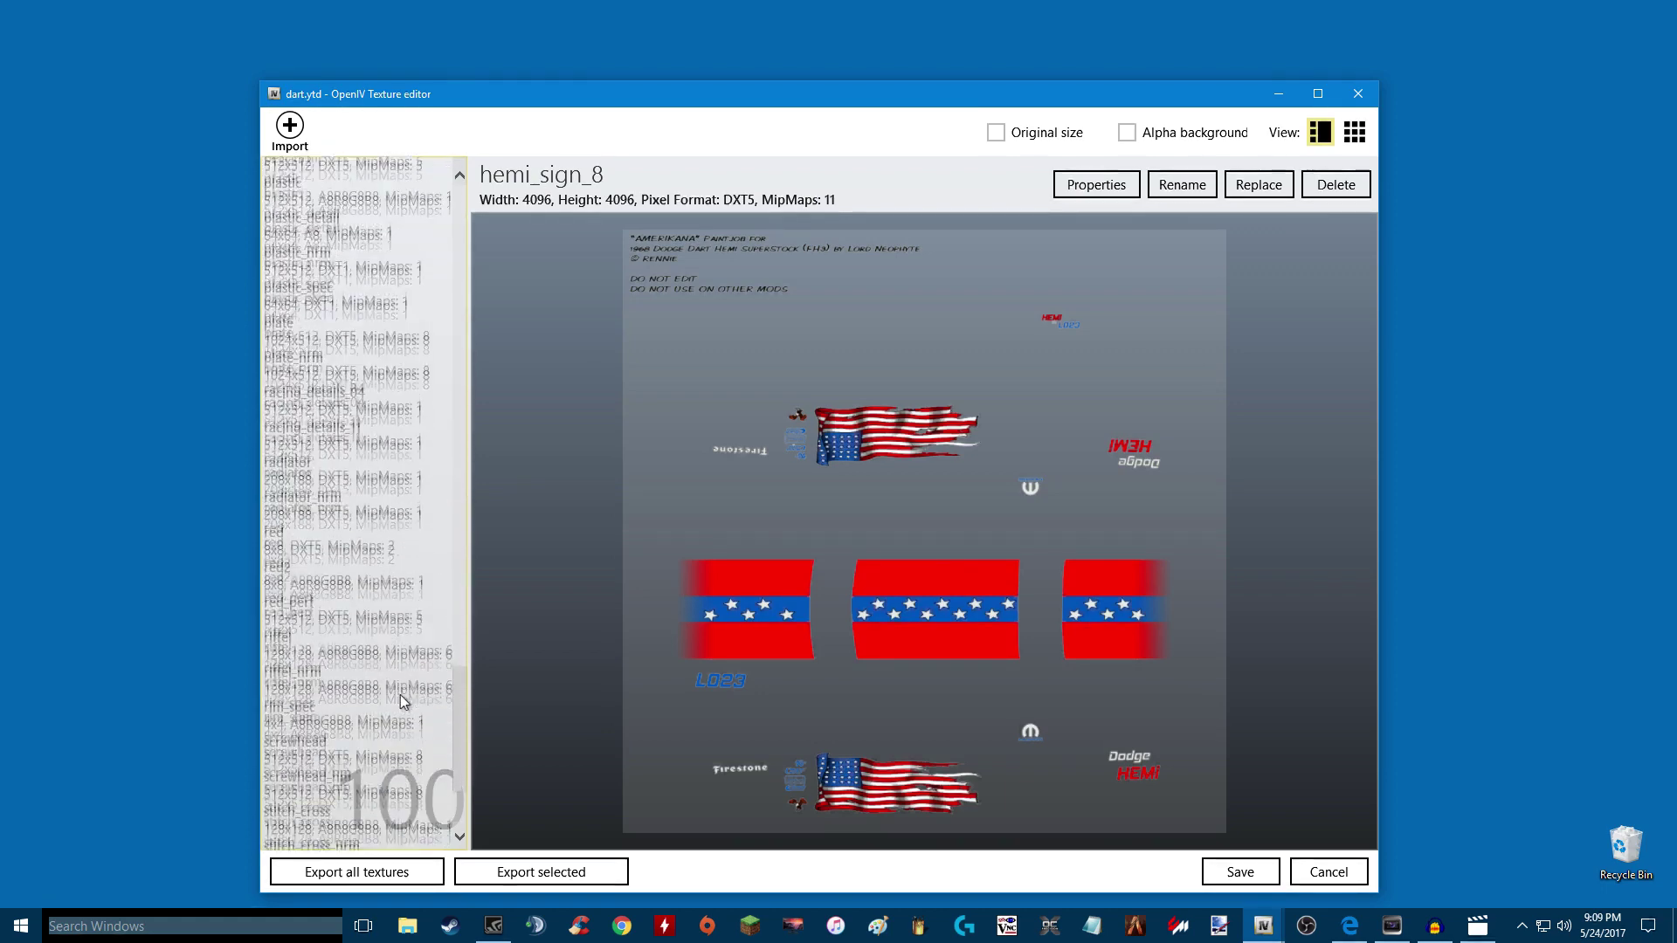
pyautogui.moveTo(915, 98); pyautogui.dragTo(787, 379)
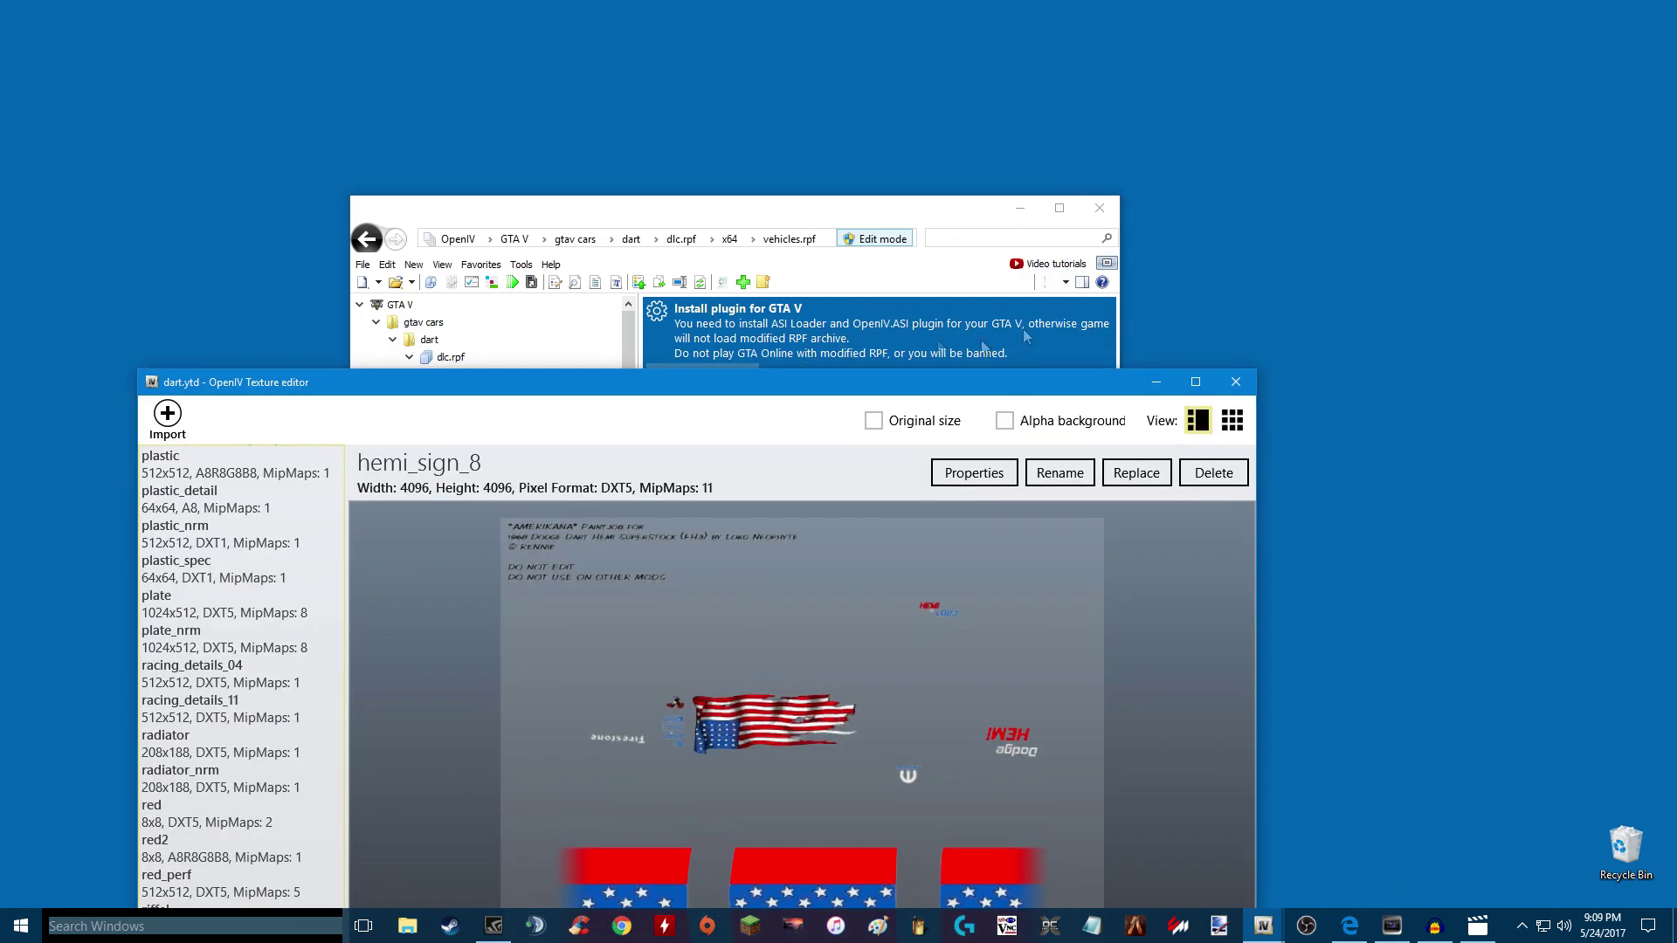
# Step: Open the empty gtacartextures desktop folder beside the dart.ytd texture editor showing hemi_sign_8
pyautogui.press('super+d')
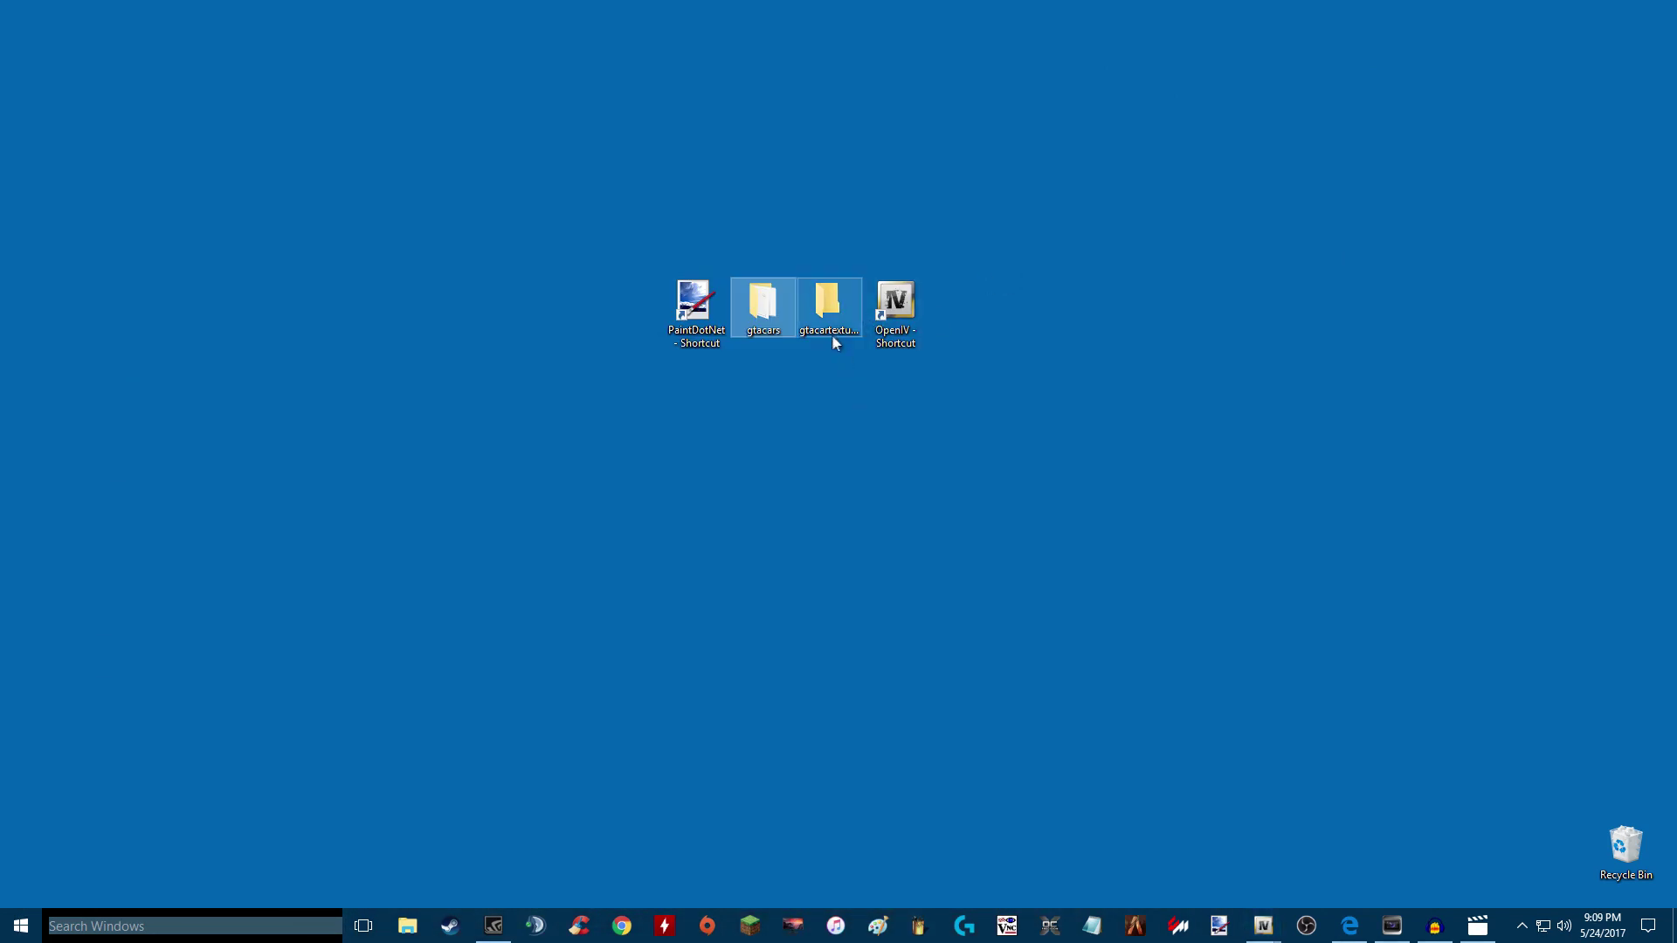
pyautogui.moveTo(831, 334); pyautogui.dragTo(1028, 332)
pyautogui.doubleClick(1030, 313)
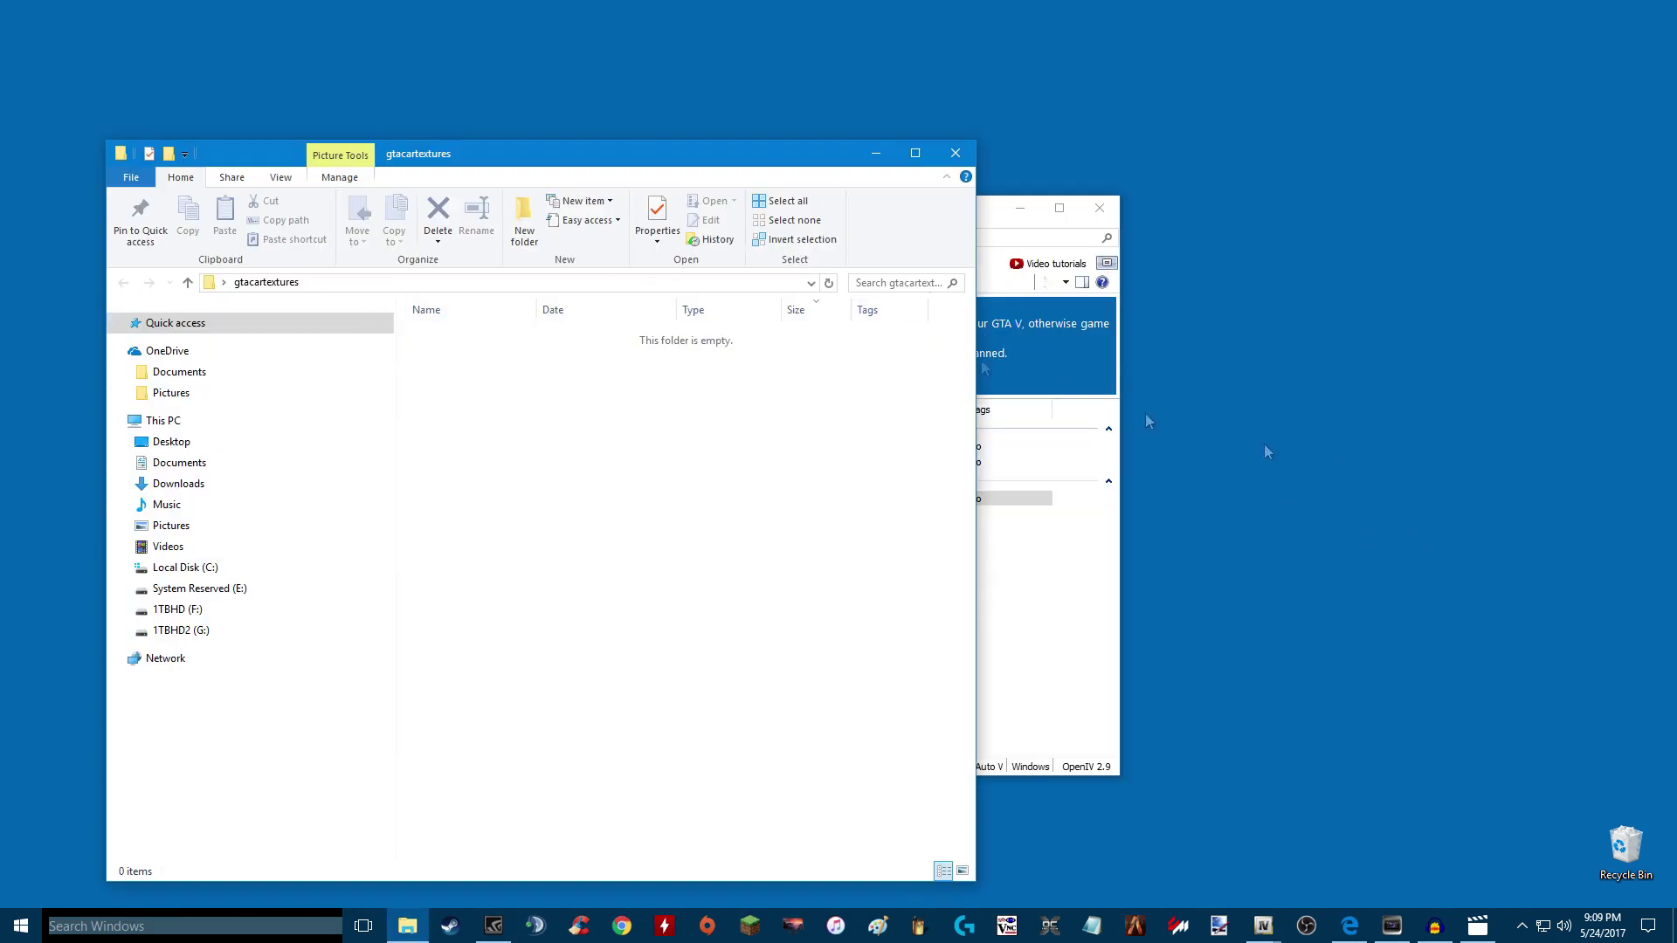
pyautogui.moveTo(612, 153); pyautogui.dragTo(1221, 114)
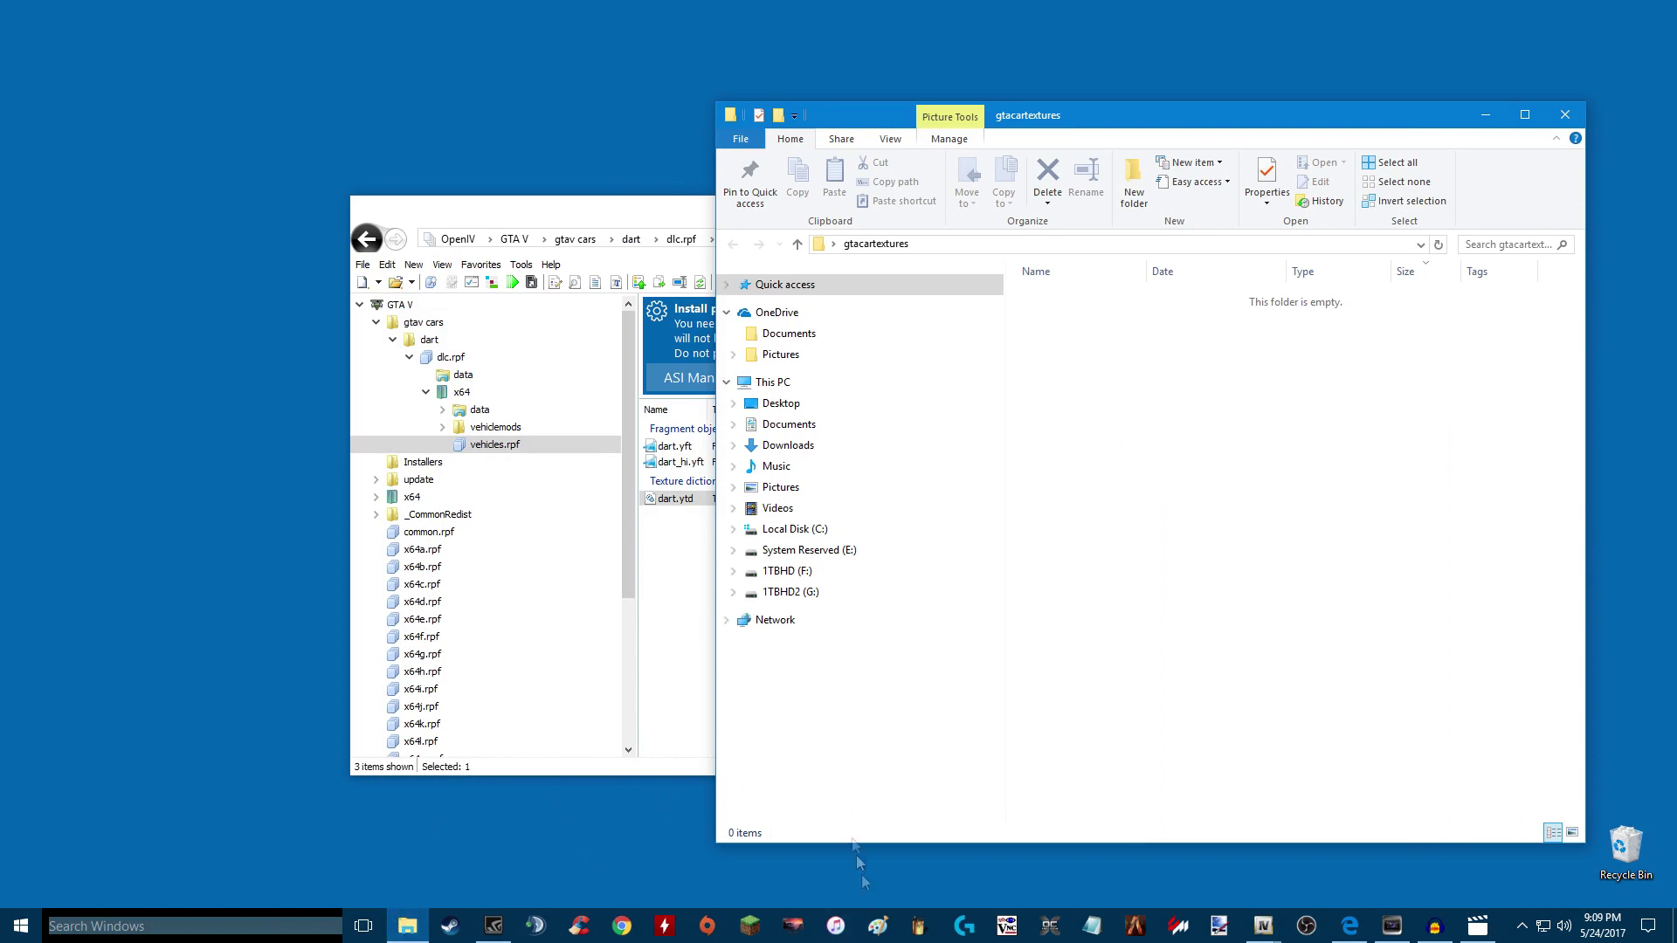
pyautogui.moveTo(1268, 927)
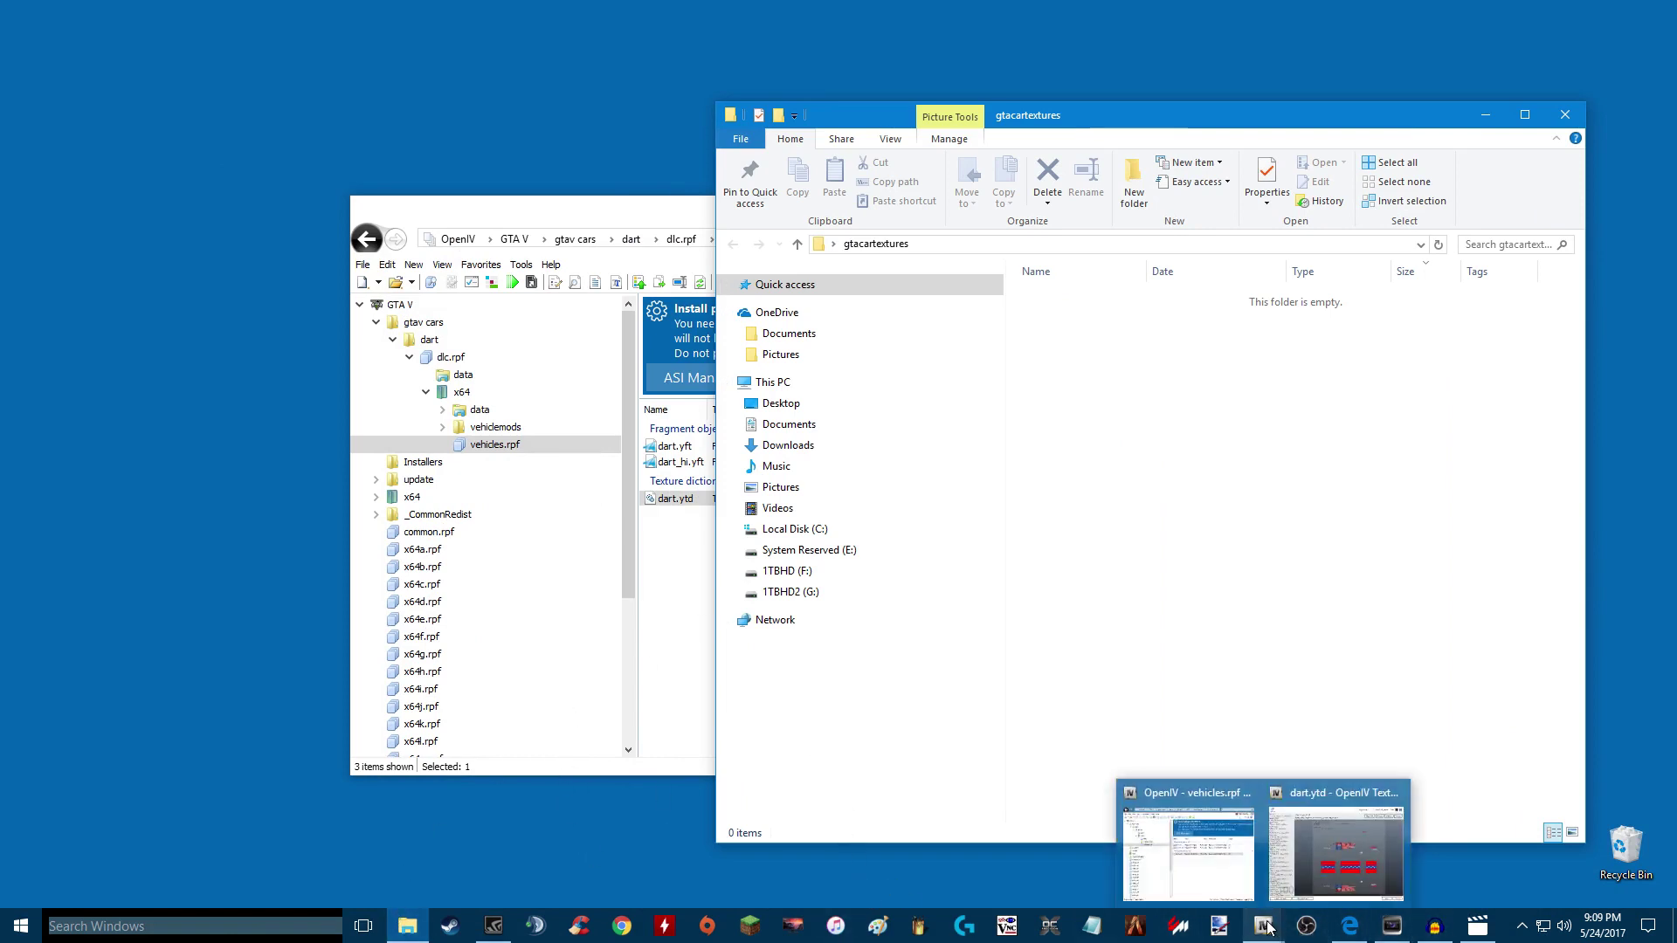
pyautogui.click(1337, 849)
pyautogui.moveTo(795, 379); pyautogui.dragTo(769, 80)
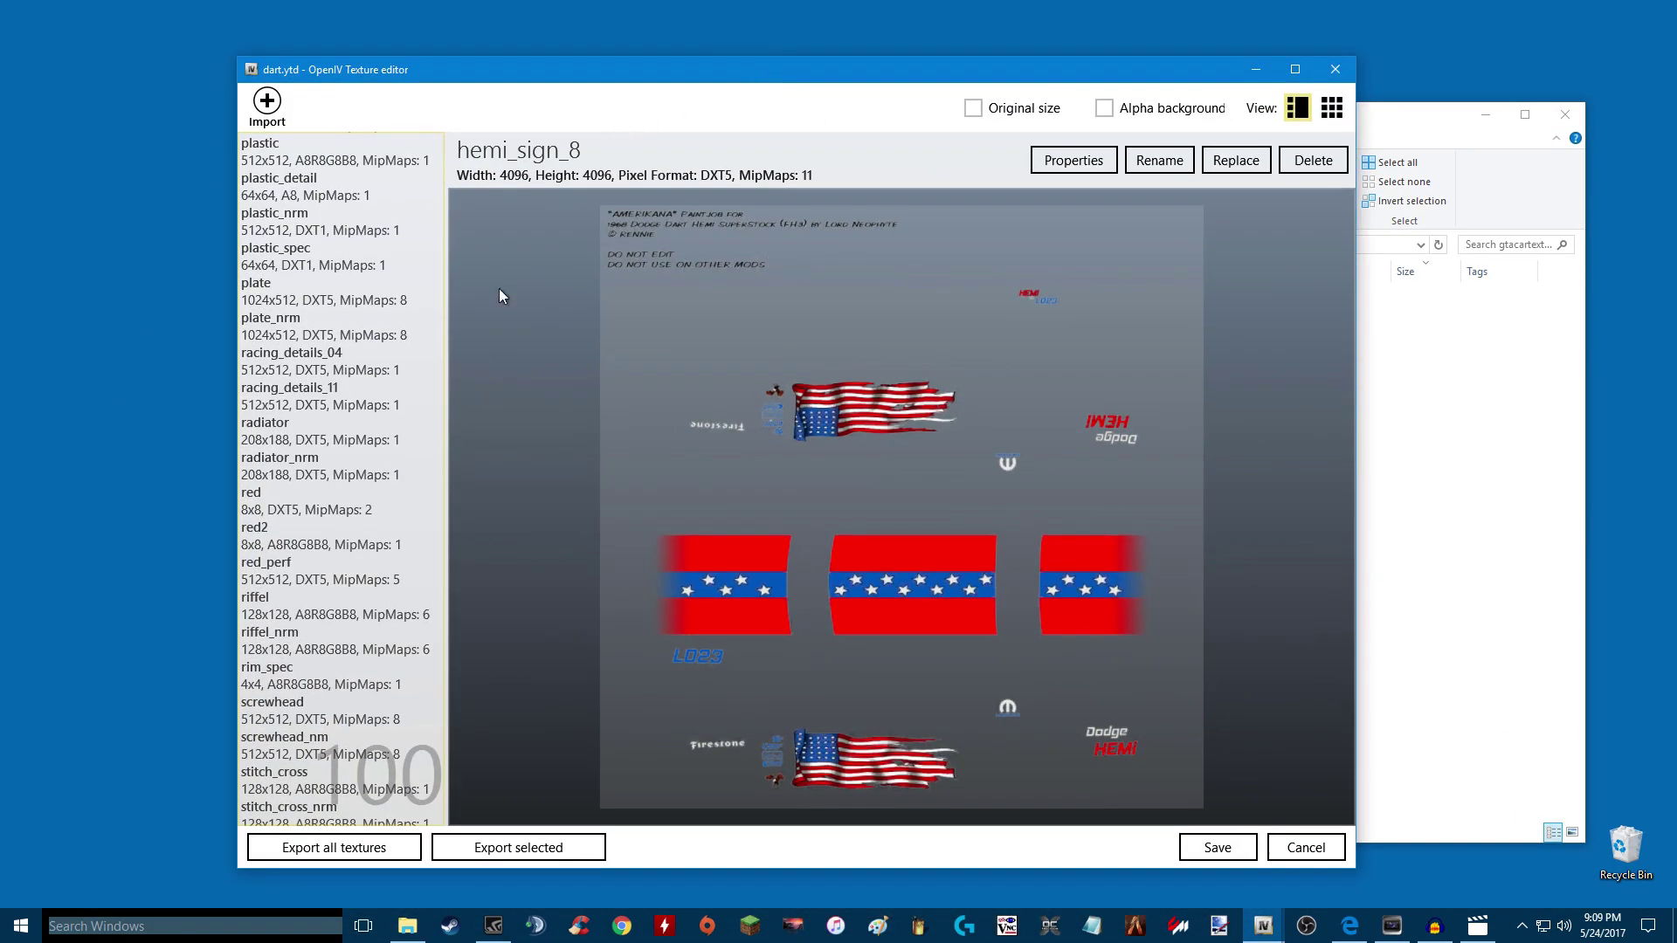
# Step: Export all dart.ytd textures as DirectDraw Surface (*.dds) files into gtacartextures
pyautogui.click(331, 852)
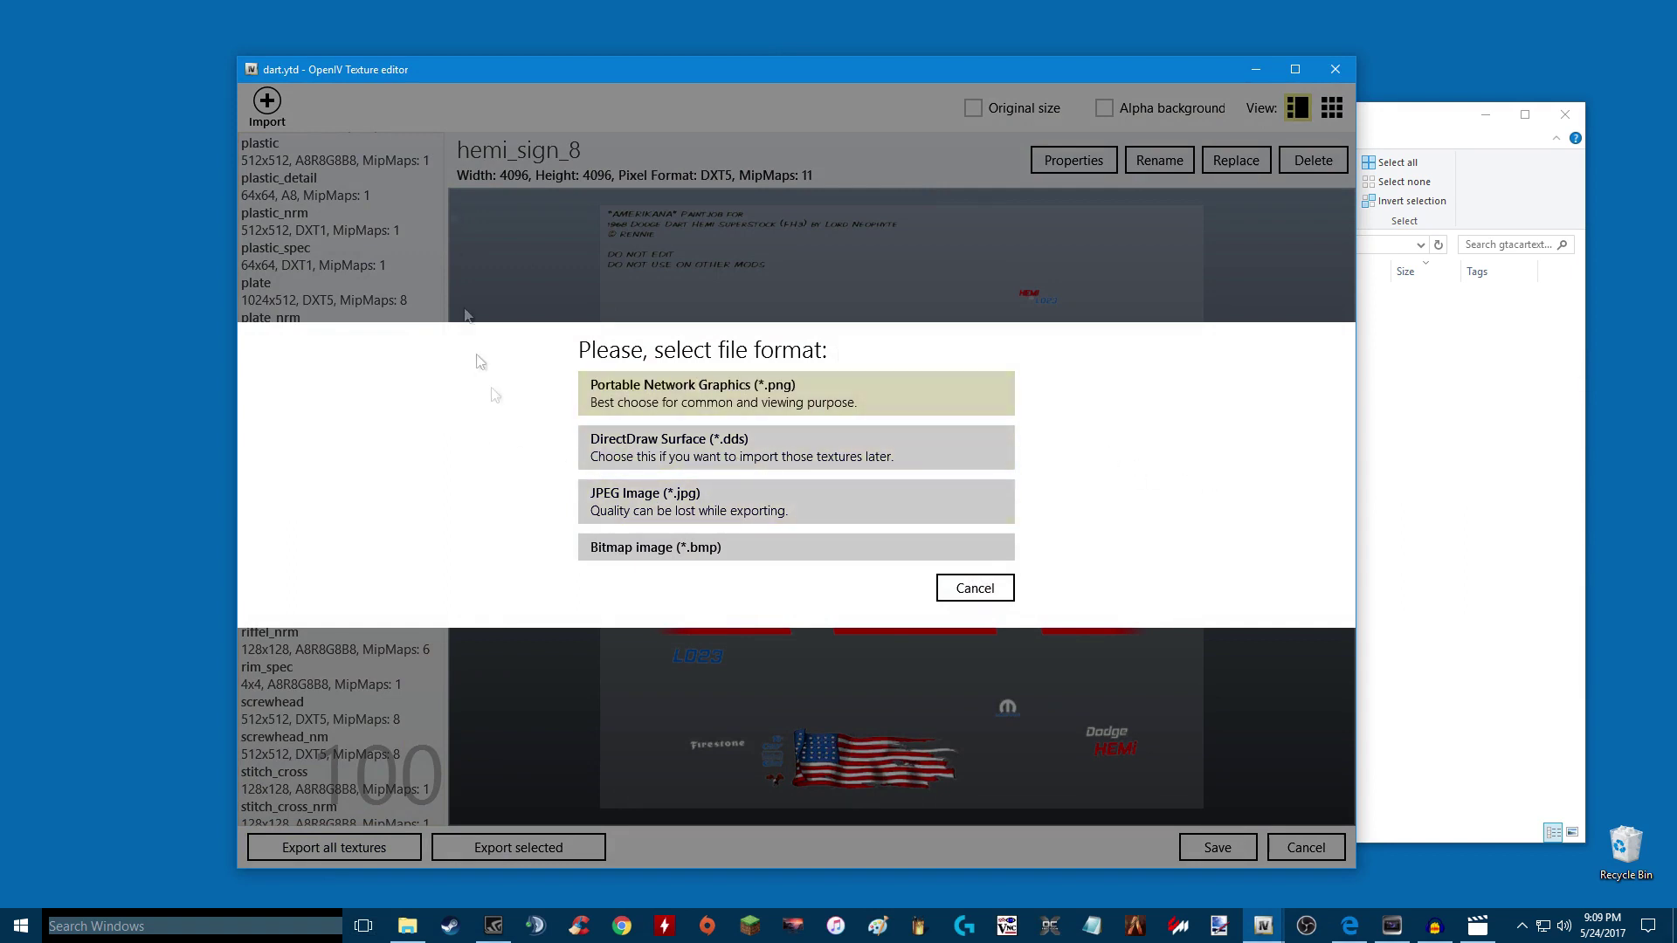
pyautogui.click(819, 443)
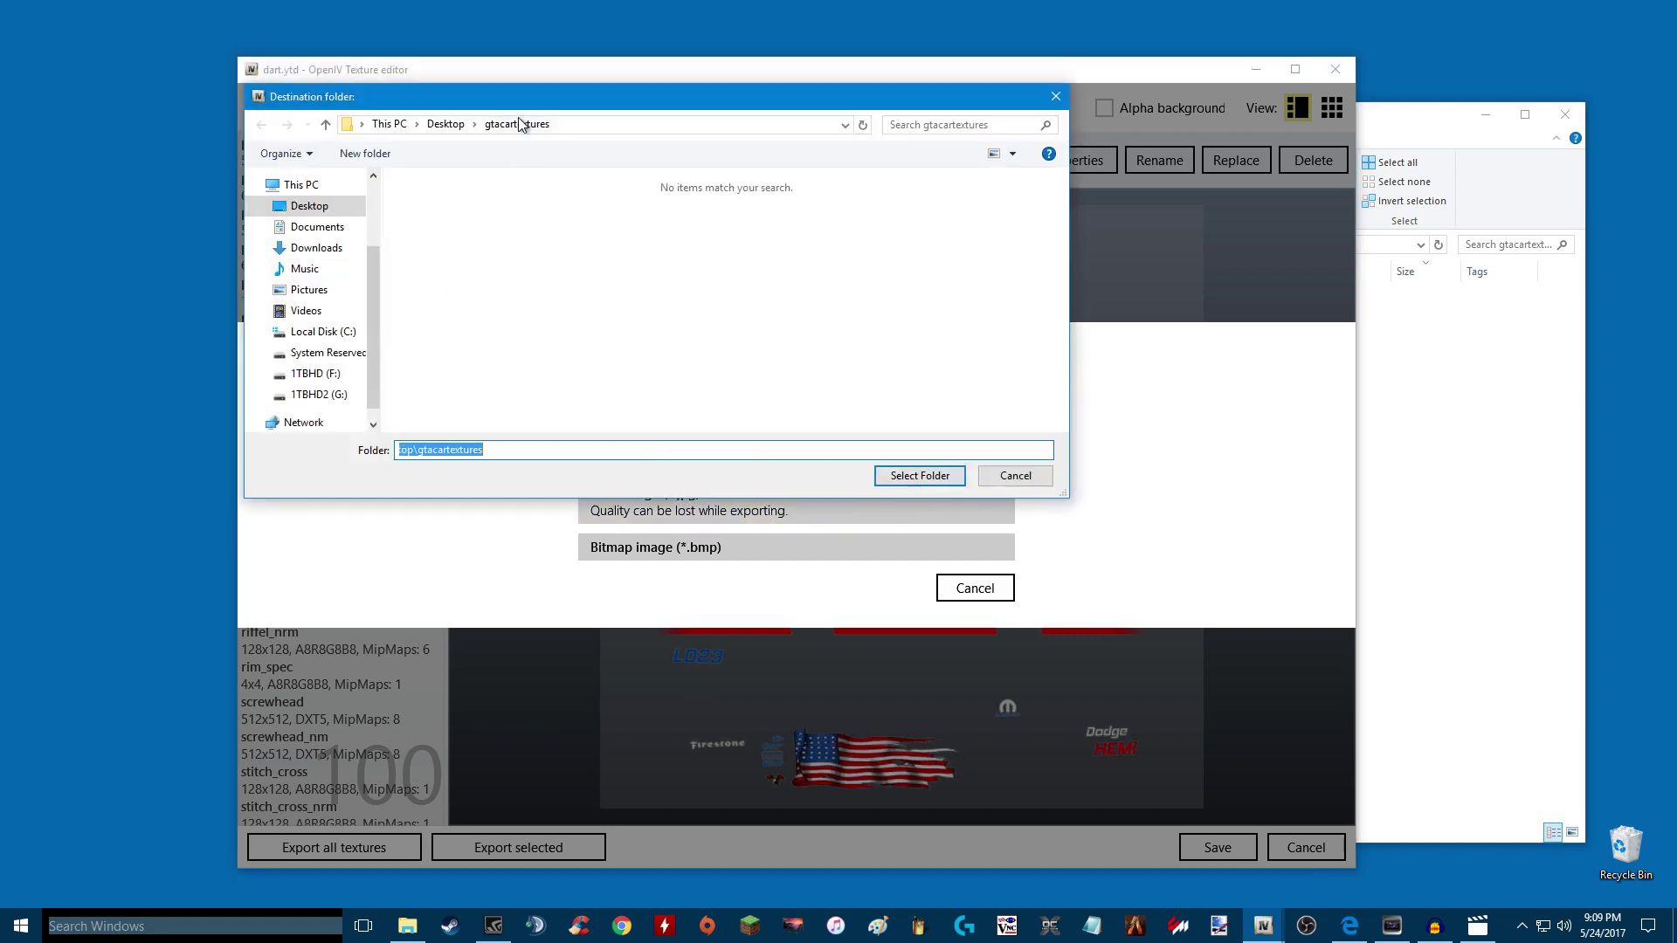
pyautogui.click(519, 124)
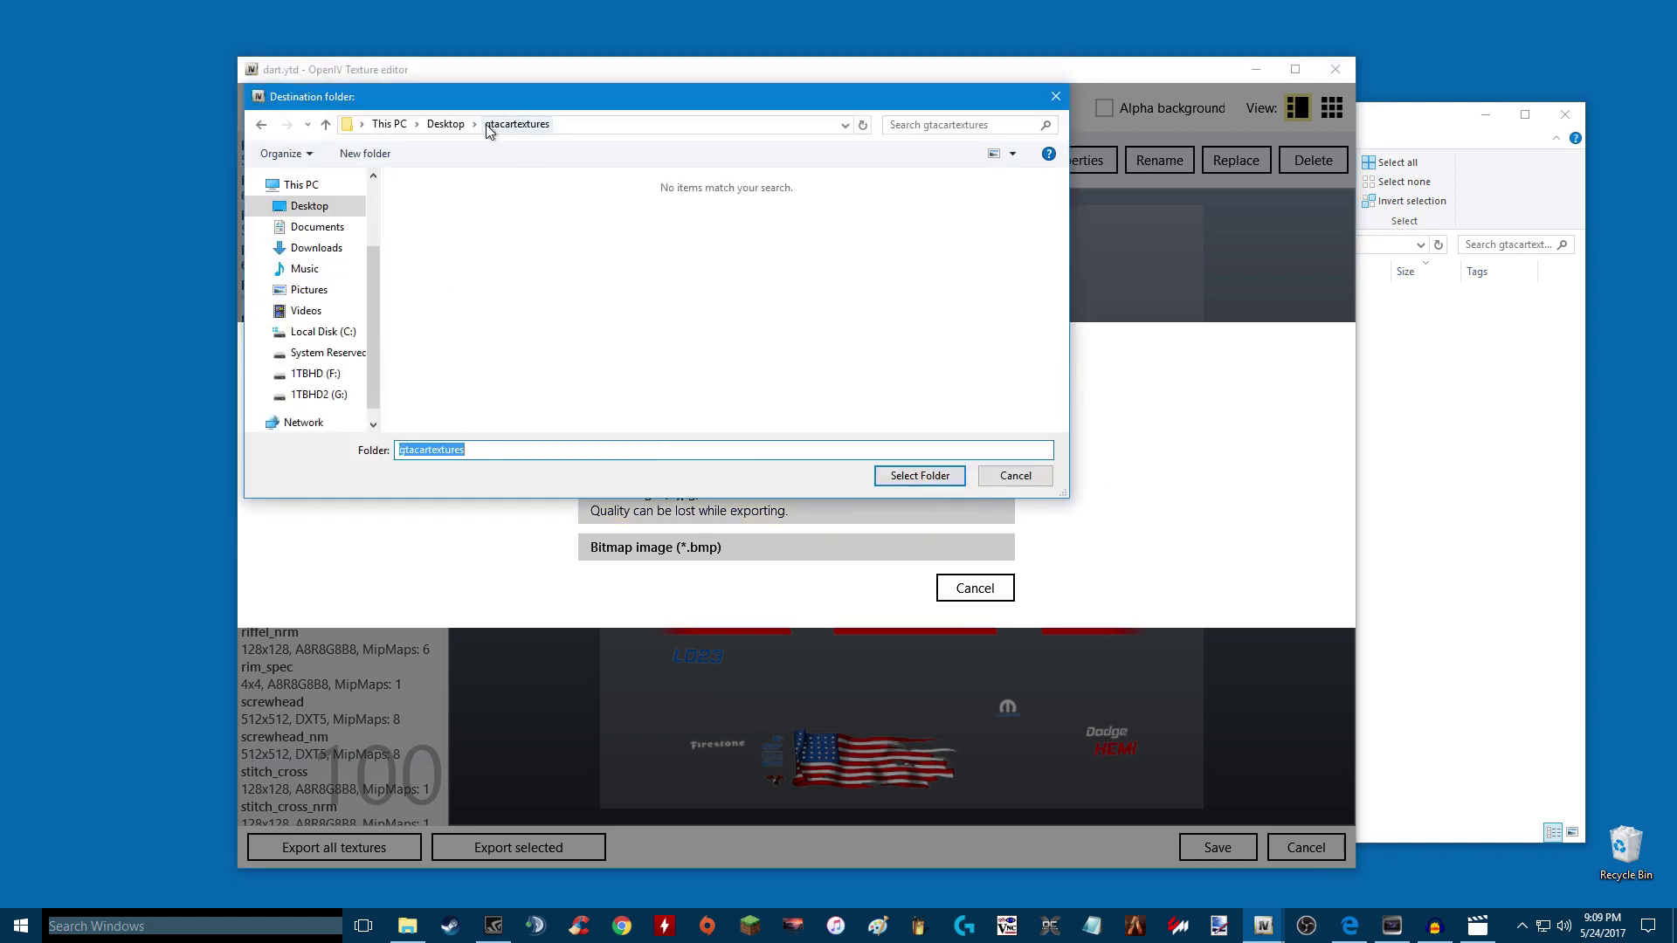
pyautogui.click(890, 476)
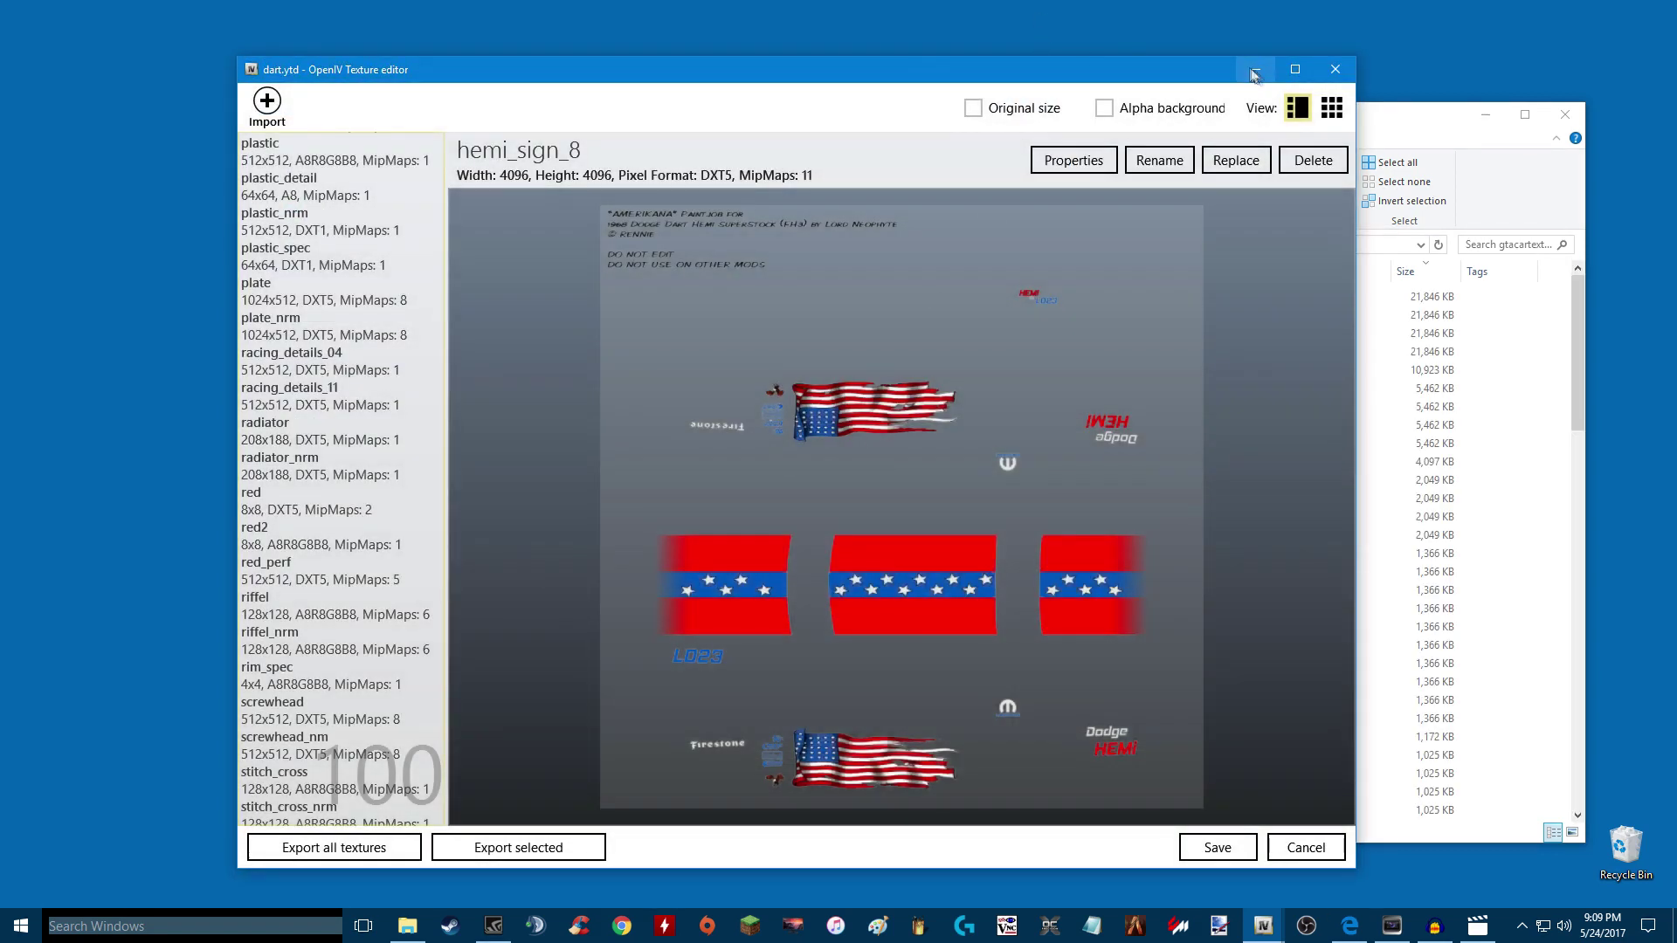
pyautogui.click(1334, 69)
pyautogui.click(1269, 122)
pyautogui.moveTo(1268, 123); pyautogui.dragTo(1175, 86)
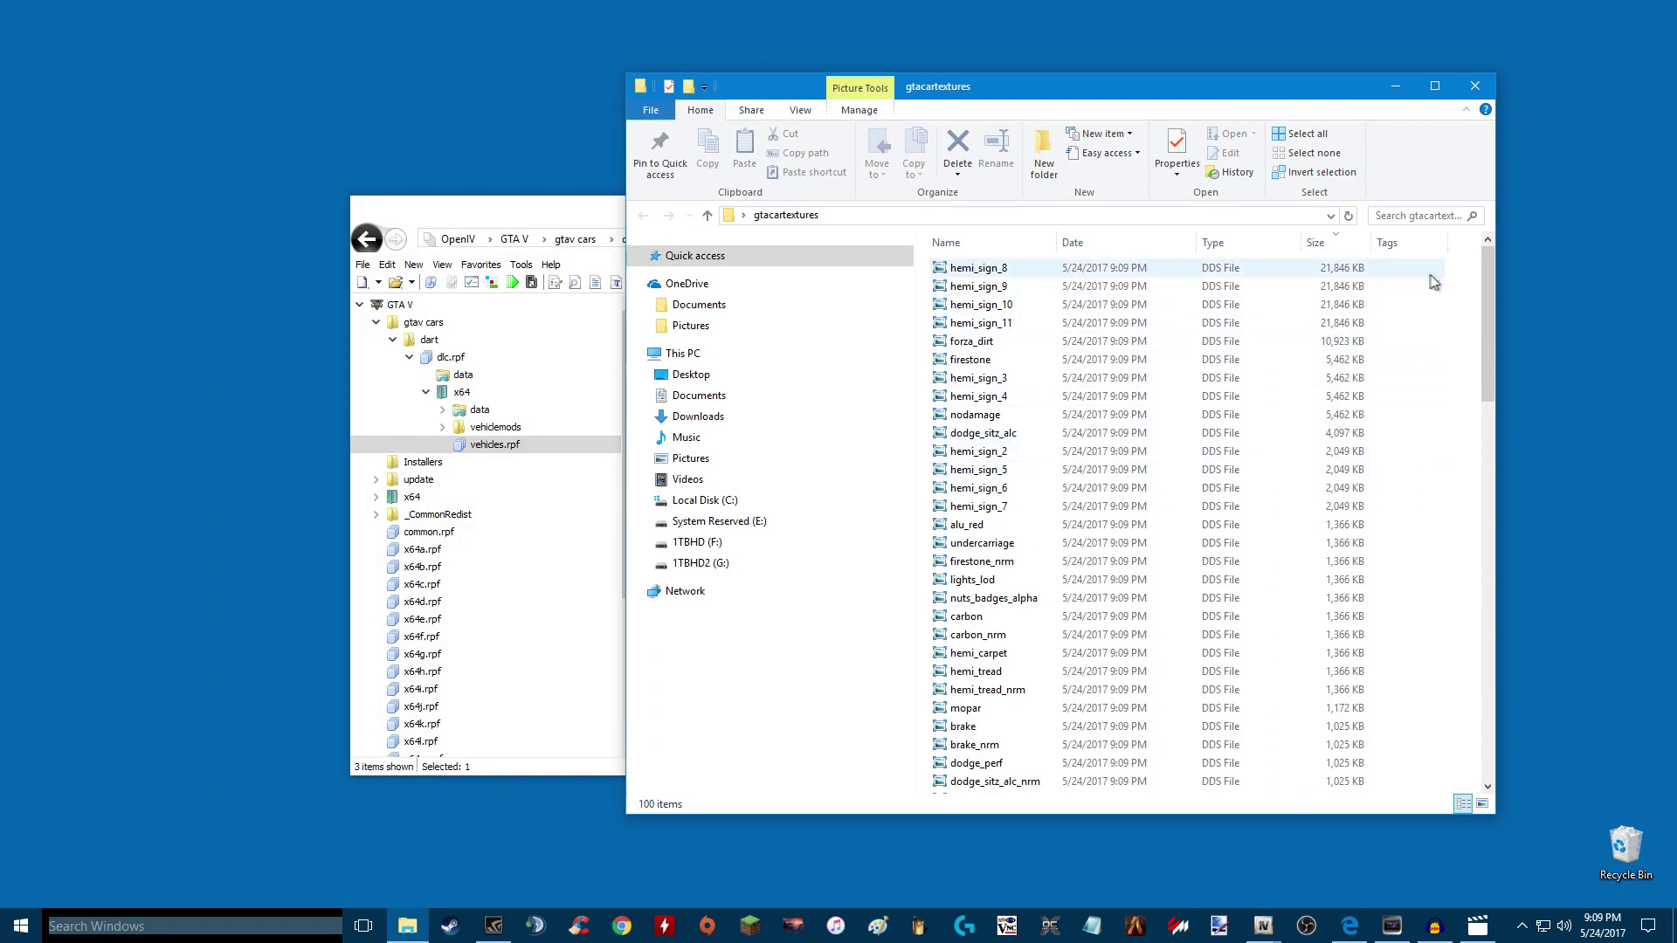
# Step: Delete the extra DDS files, keeping hemi_sign_8 through hemi_sign_11 and forza_dirt (96.0 MB)
pyautogui.moveTo(1449, 266); pyautogui.dragTo(1363, 301)
pyautogui.click(800, 111)
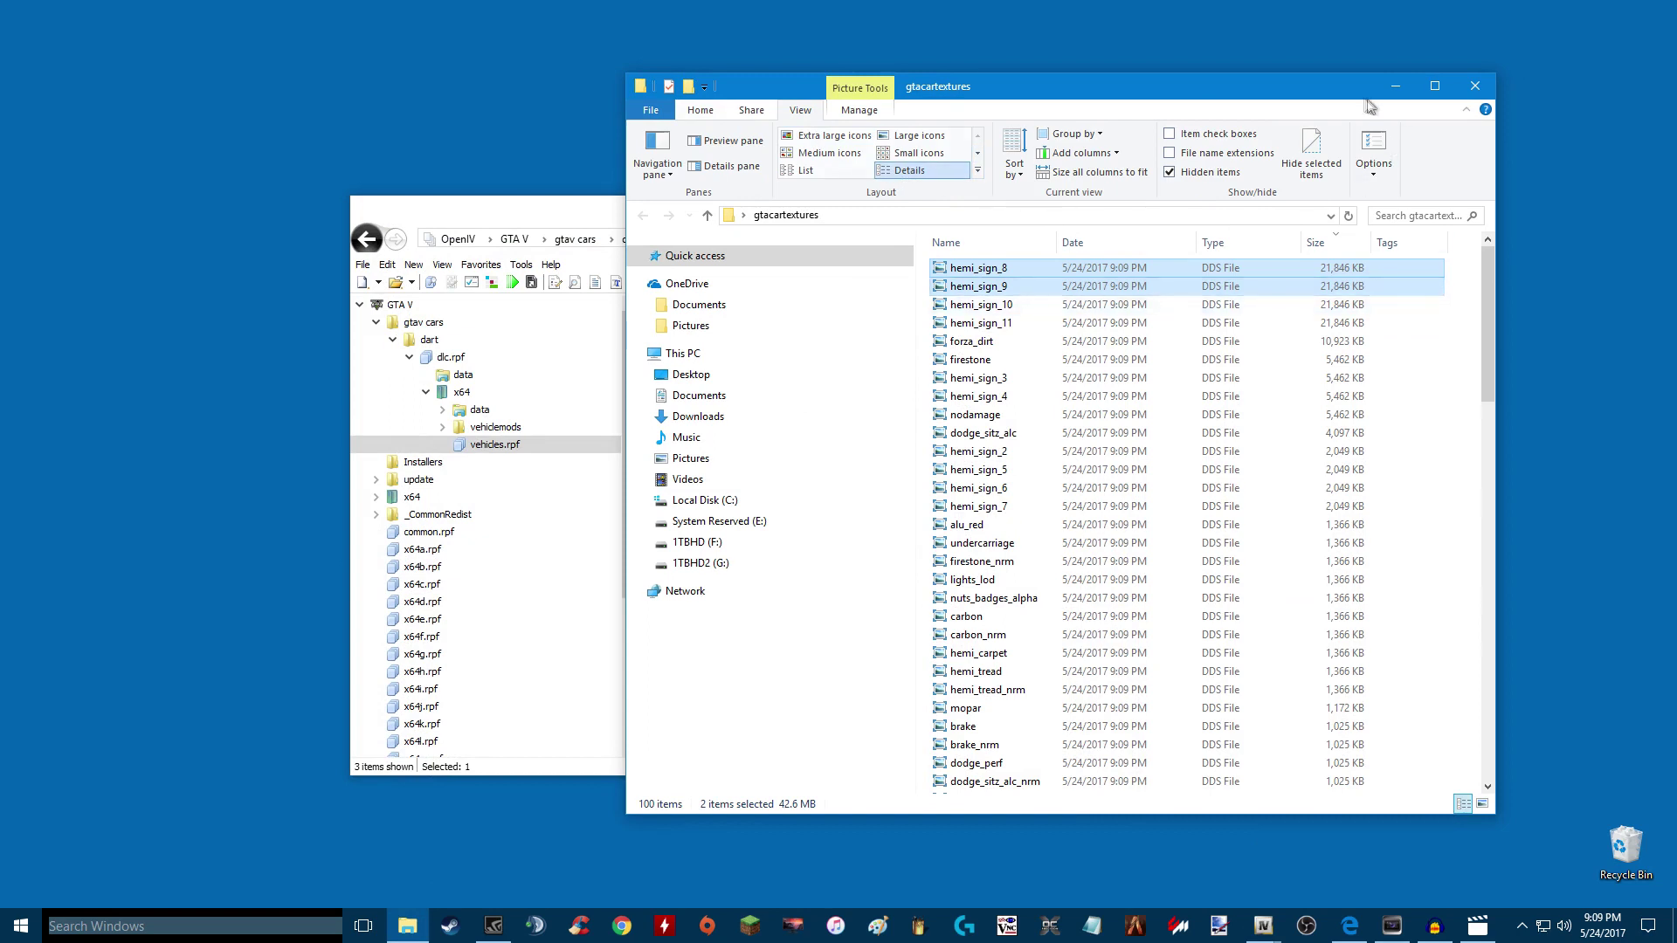
pyautogui.moveTo(1368, 105); pyautogui.dragTo(1299, 98)
pyautogui.click(1266, 252)
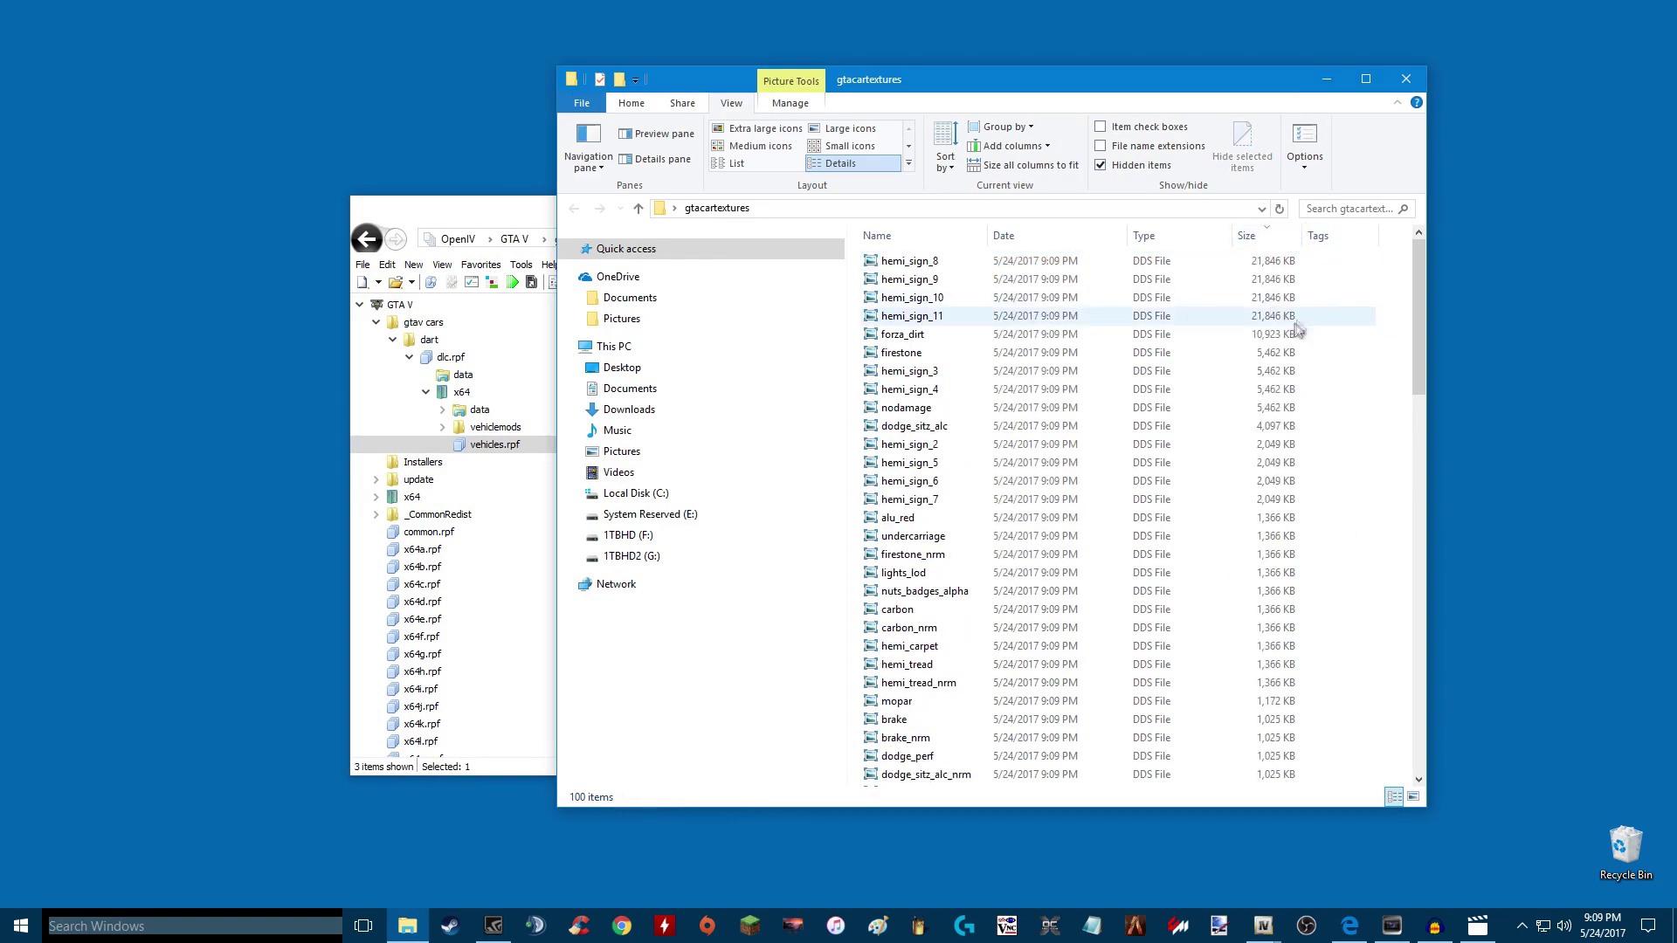
pyautogui.moveTo(1385, 255); pyautogui.dragTo(1216, 334)
pyautogui.click(1356, 389)
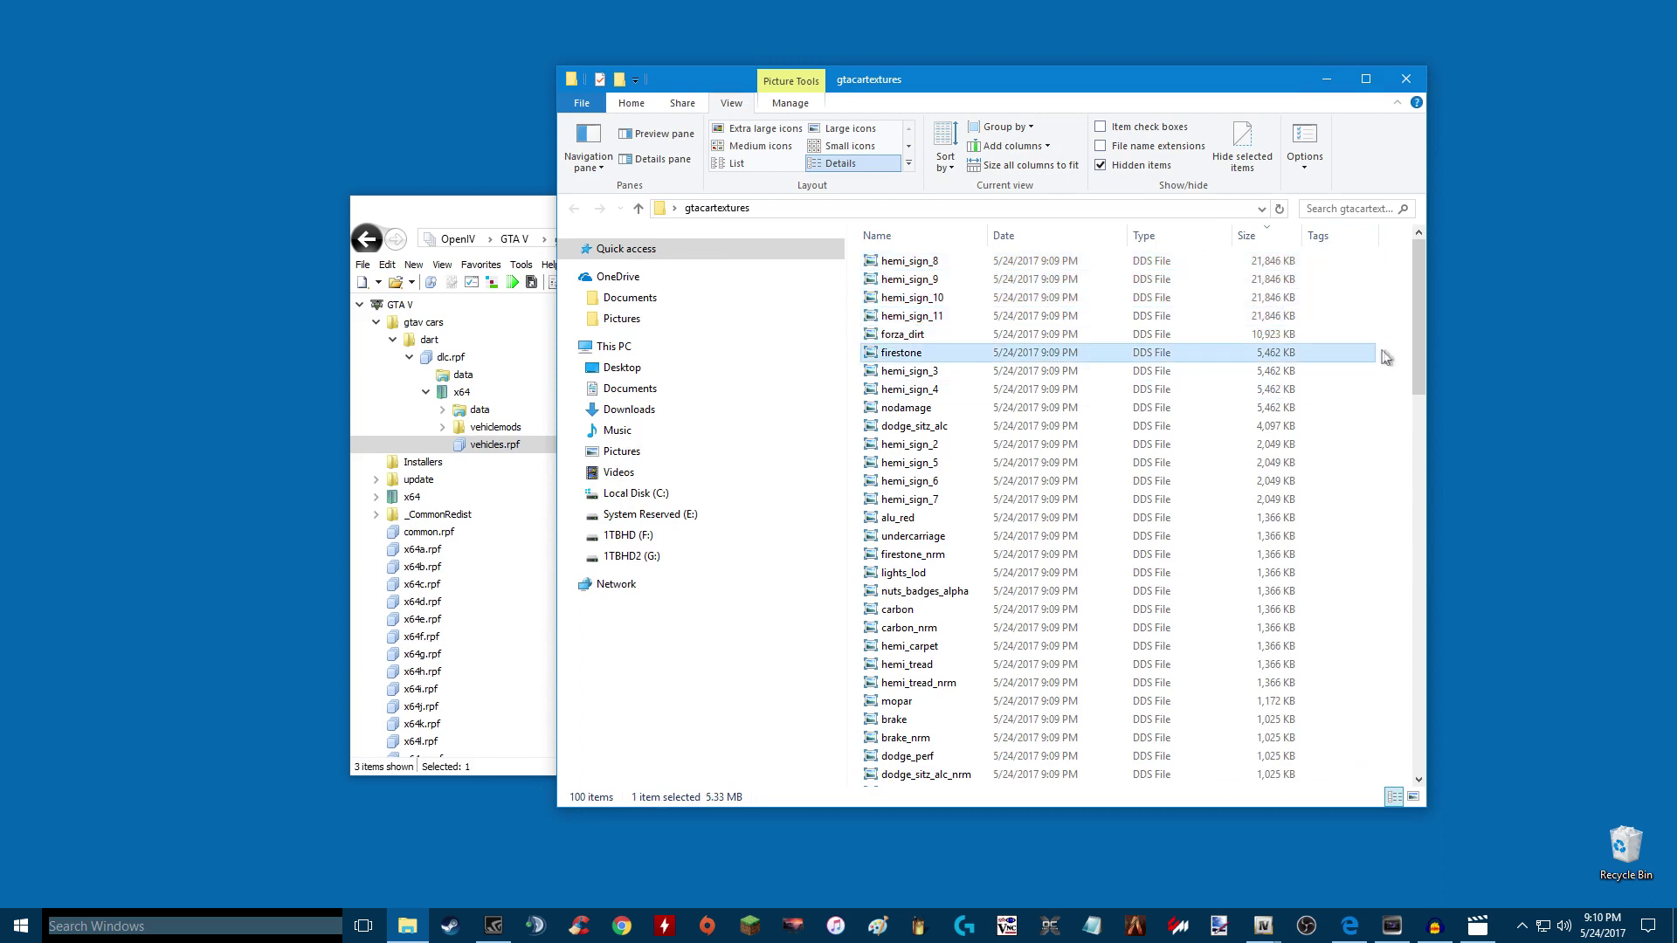
pyautogui.moveTo(1394, 349); pyautogui.dragTo(1196, 749)
pyautogui.press('Delete')
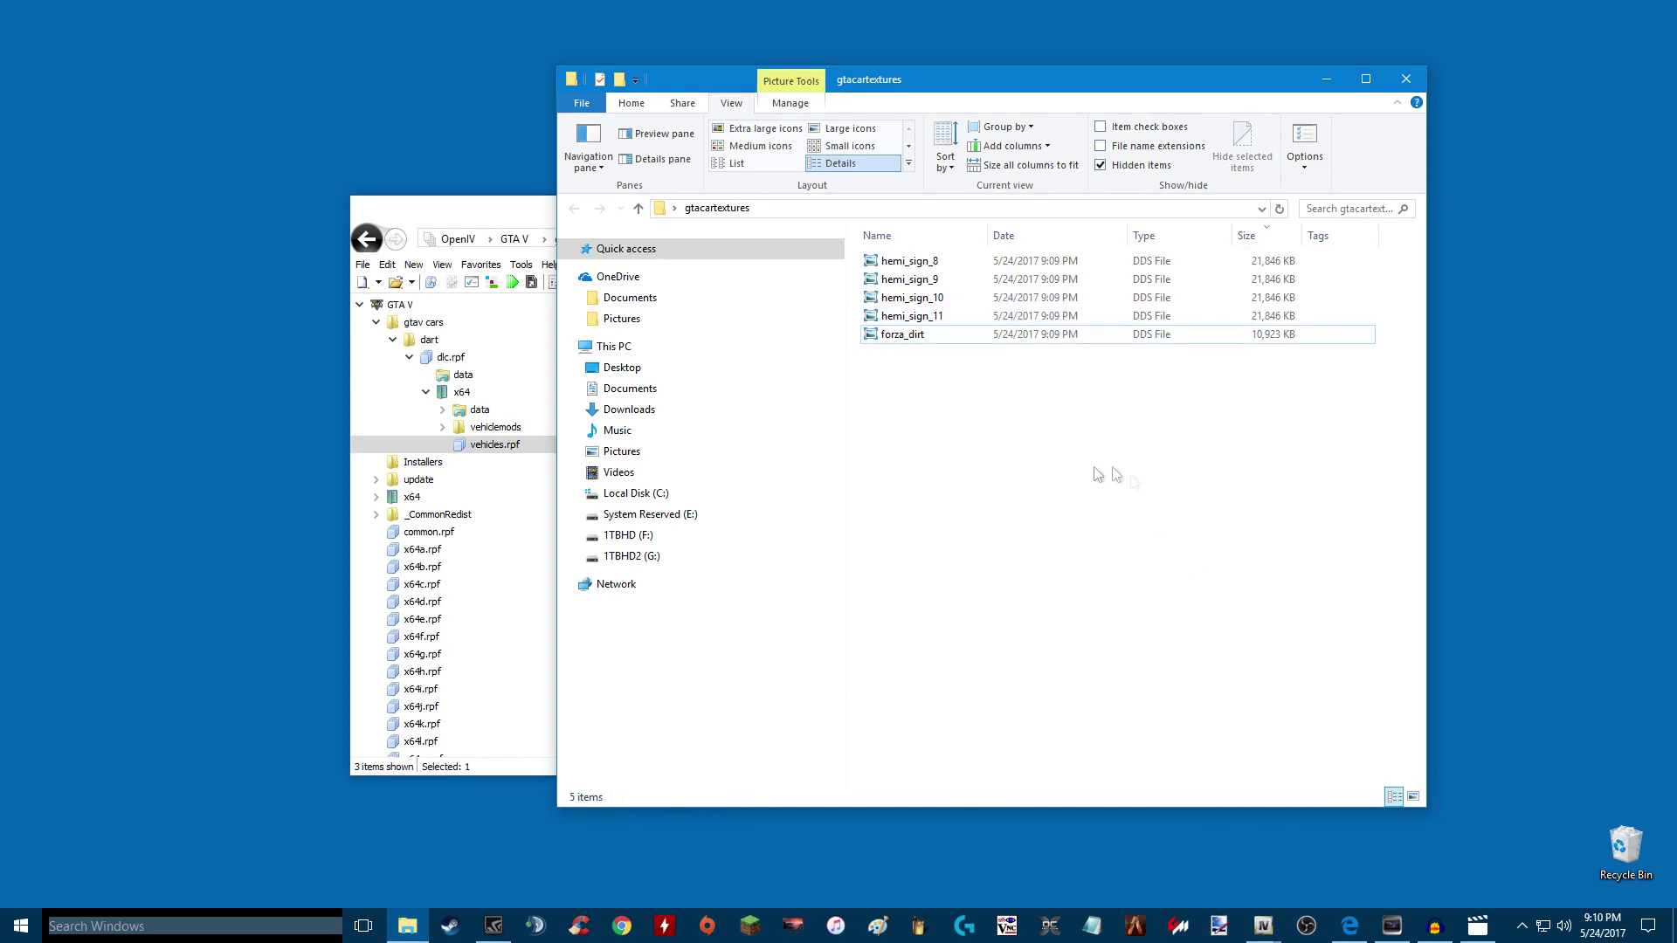
pyautogui.moveTo(1043, 475); pyautogui.dragTo(904, 254)
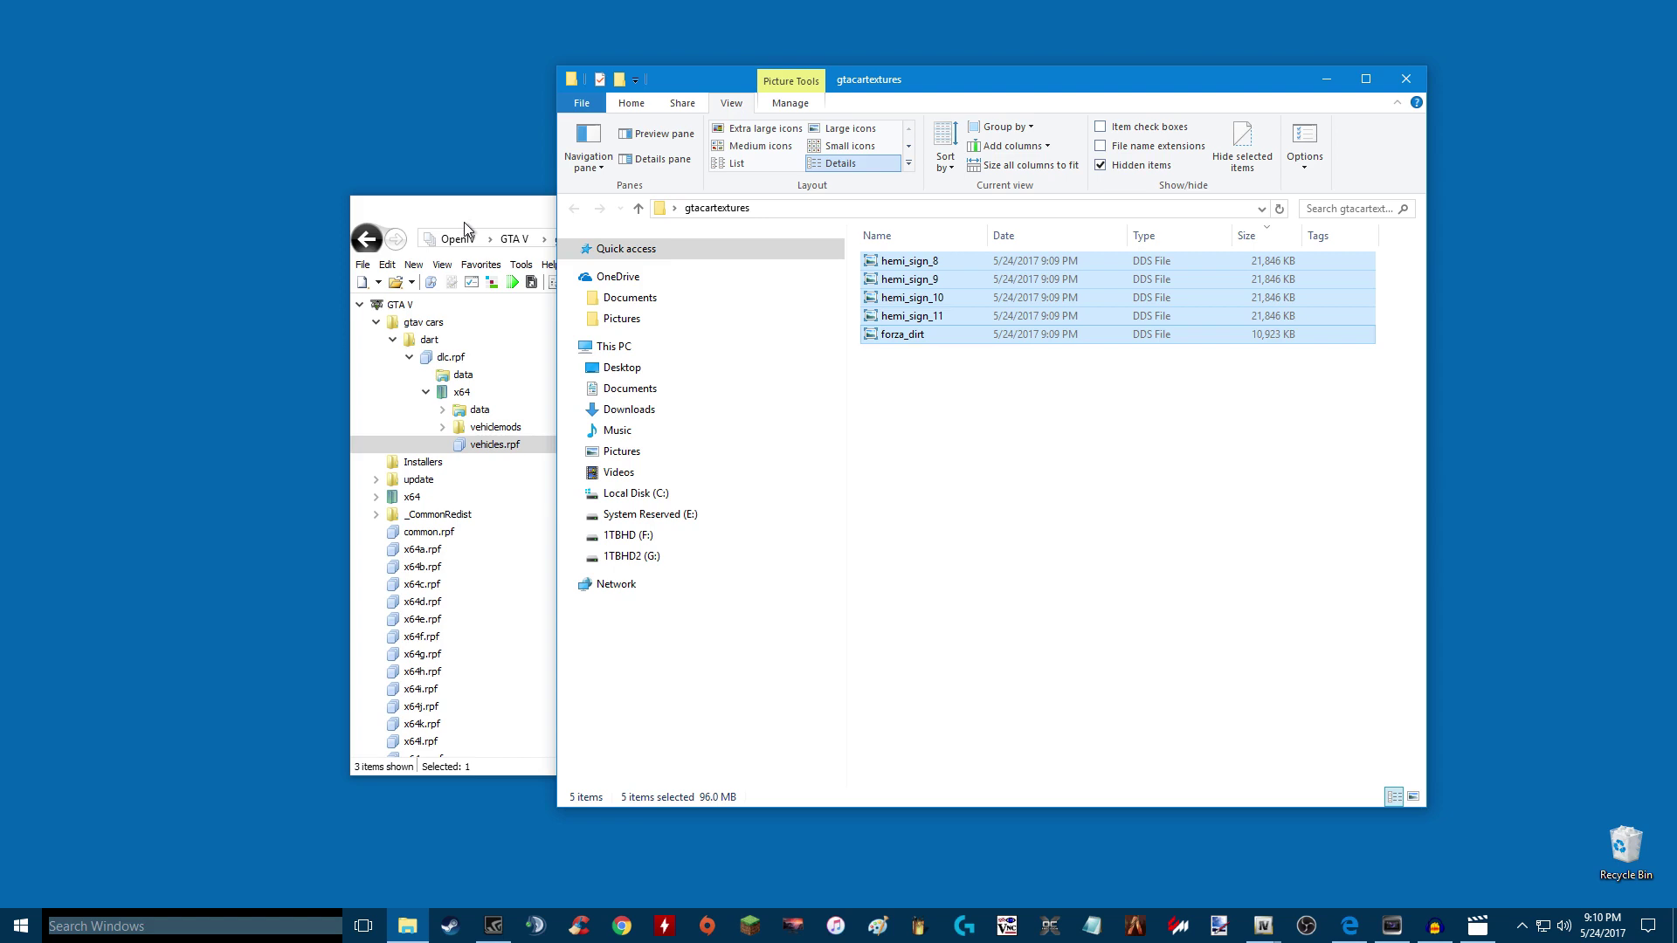
pyautogui.moveTo(1158, 83); pyautogui.dragTo(1171, 170)
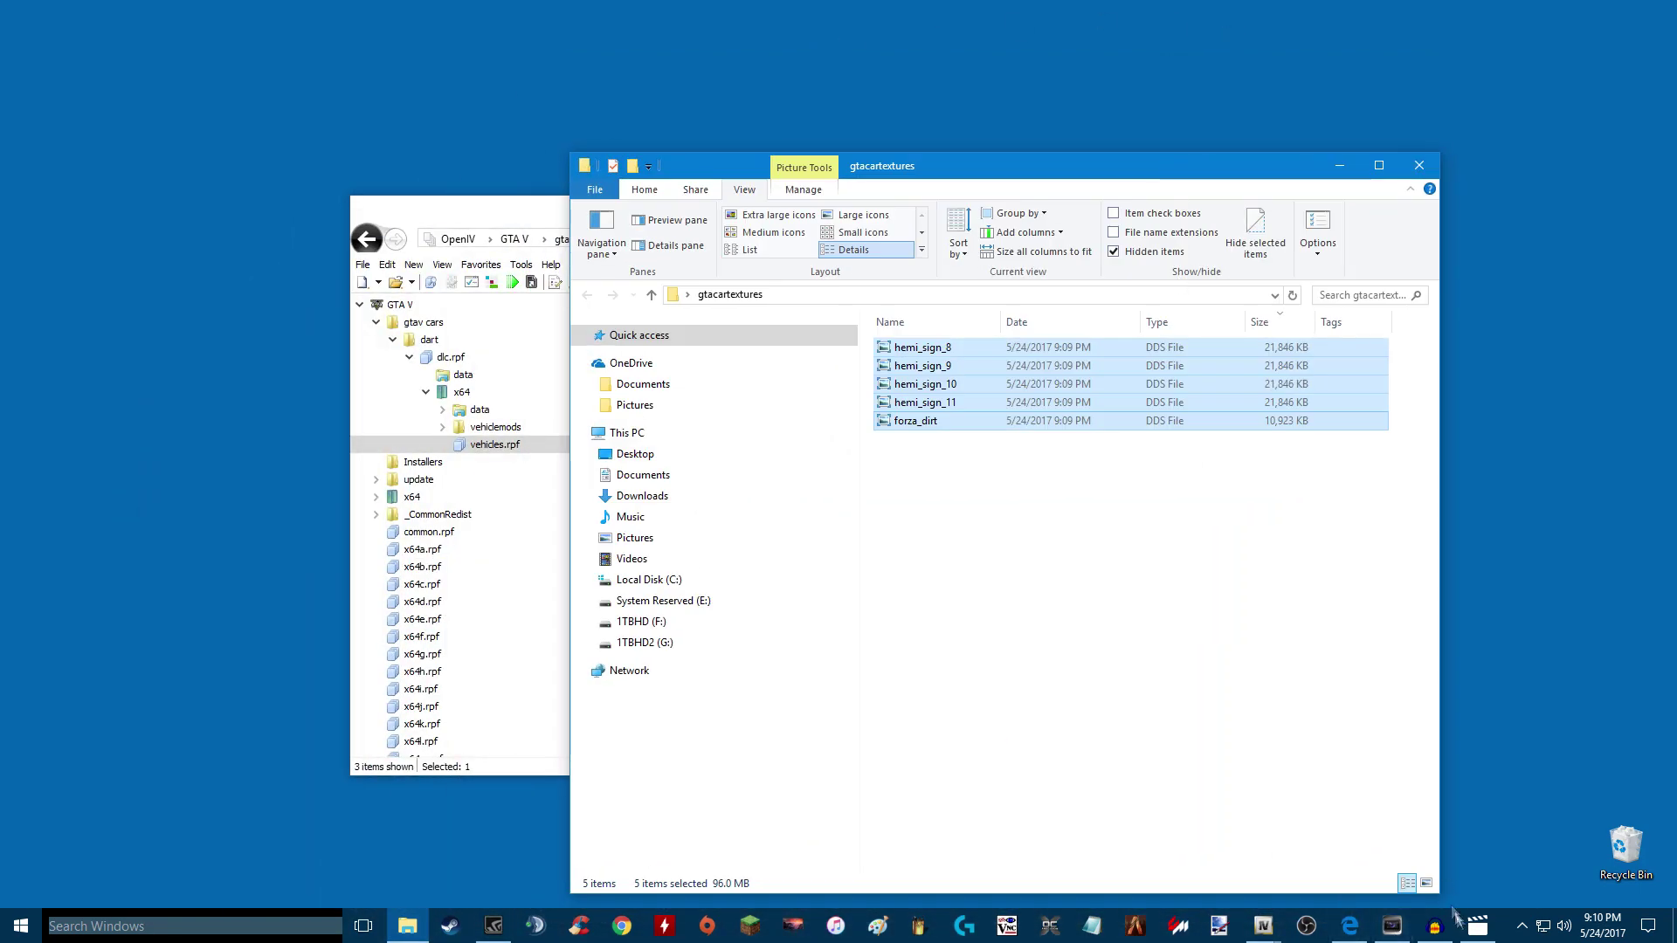
# Step: Launch paint.net and arrange it beside the gtacartextures folder window
pyautogui.click(1220, 927)
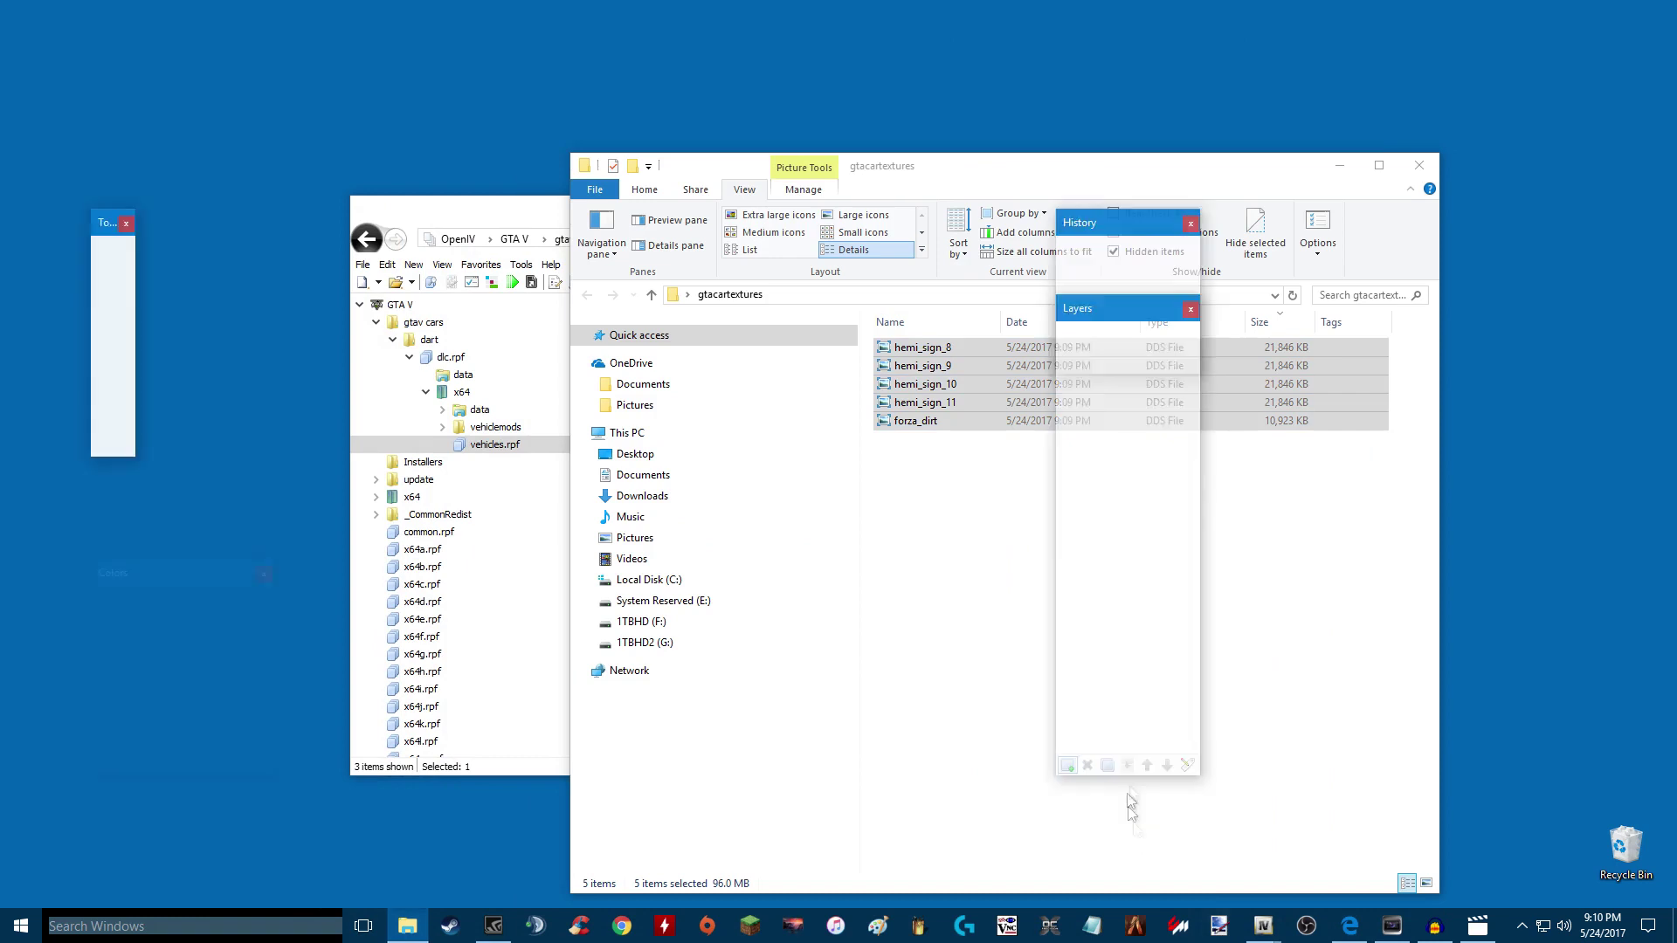
pyautogui.moveTo(641, 116)
pyautogui.mouseDown()
pyautogui.moveTo(728, 163)
pyautogui.moveTo(730, 206)
pyautogui.moveTo(711, 196)
pyautogui.moveTo(700, 244)
pyautogui.moveTo(769, 254)
pyautogui.moveTo(735, 184)
pyautogui.mouseUp()
pyautogui.moveTo(1055, 183)
pyautogui.mouseDown()
pyautogui.moveTo(1245, 162)
pyautogui.moveTo(1217, 134)
pyautogui.mouseUp()
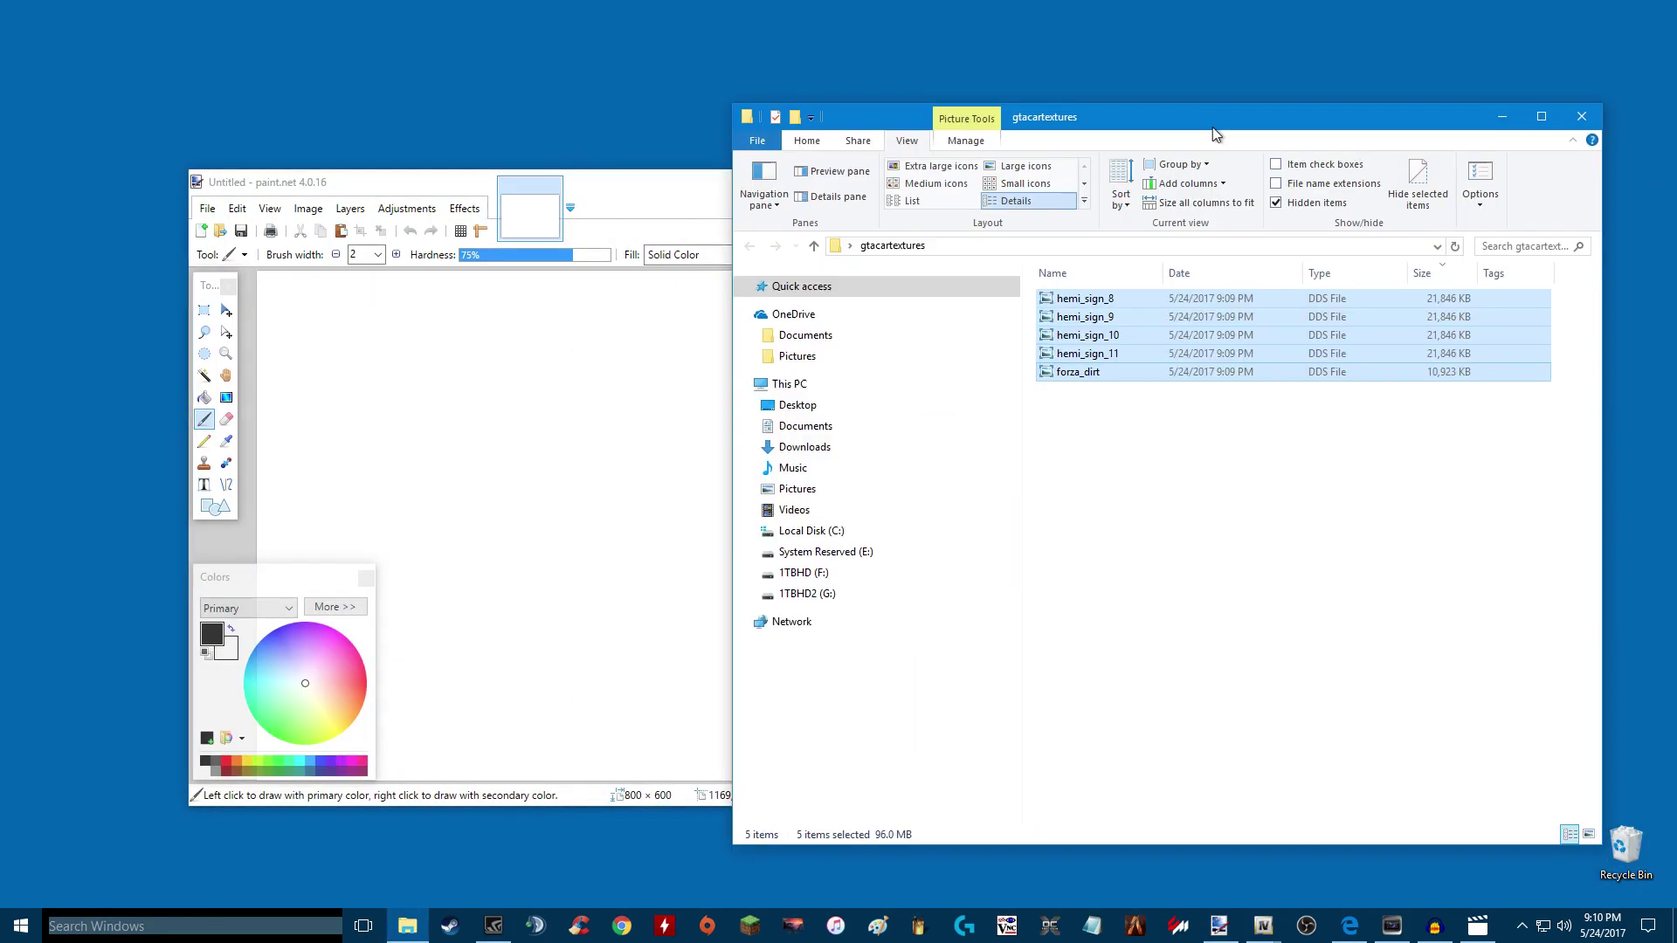
pyautogui.click(1121, 459)
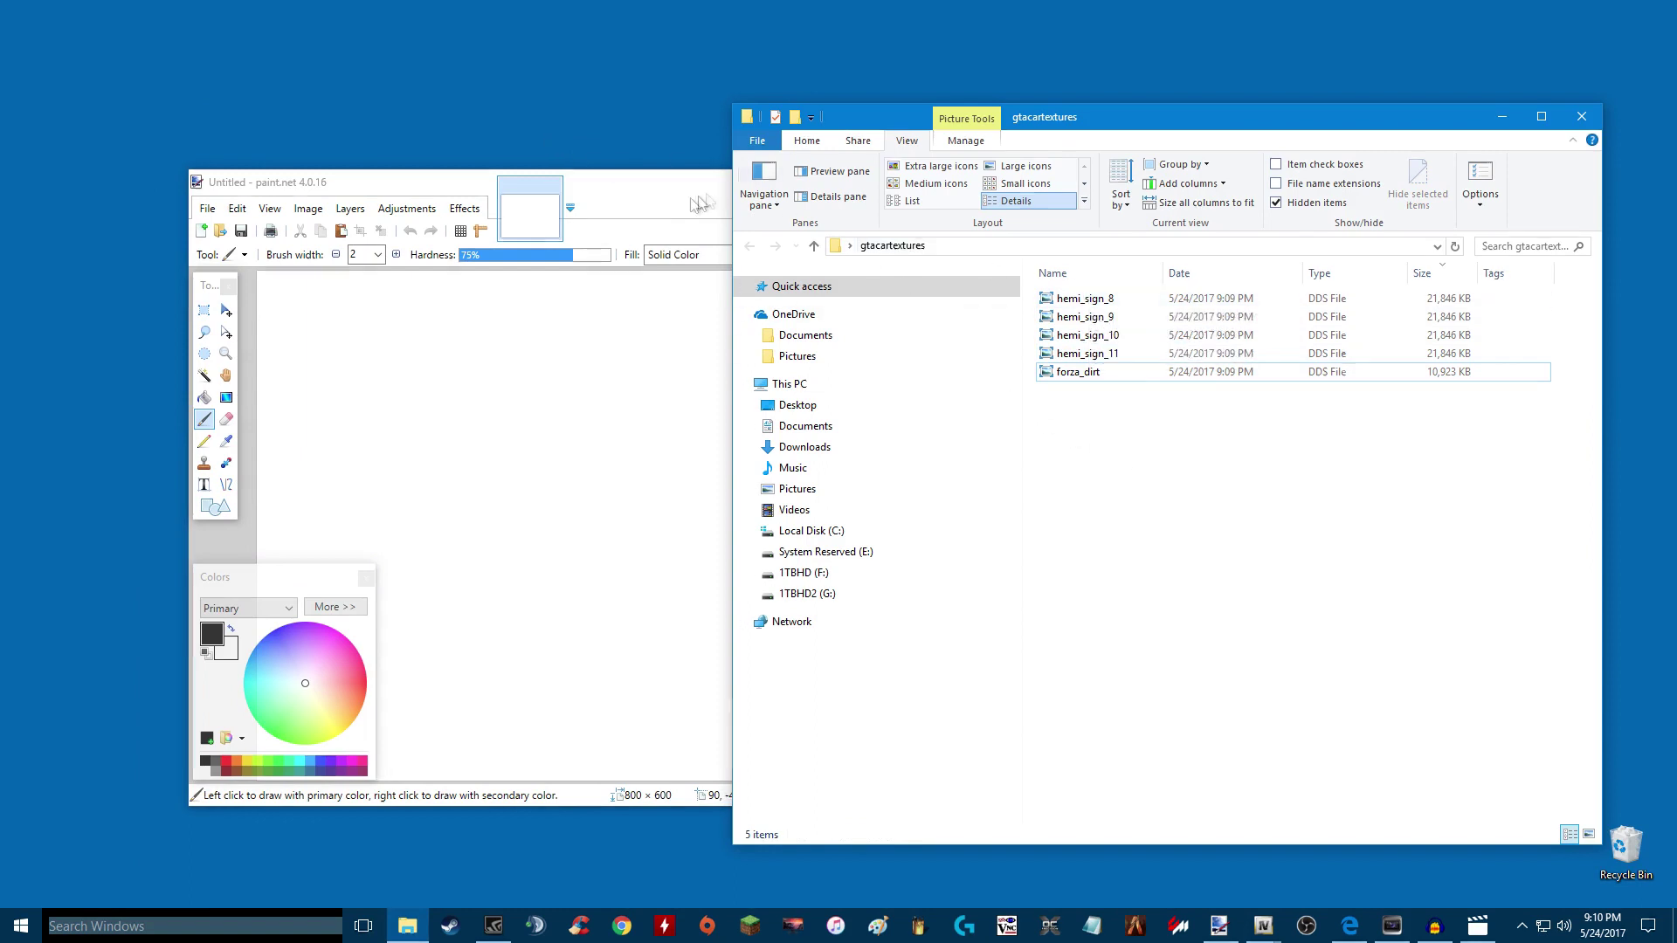
pyautogui.moveTo(689, 201); pyautogui.dragTo(633, 179)
pyautogui.click(1127, 122)
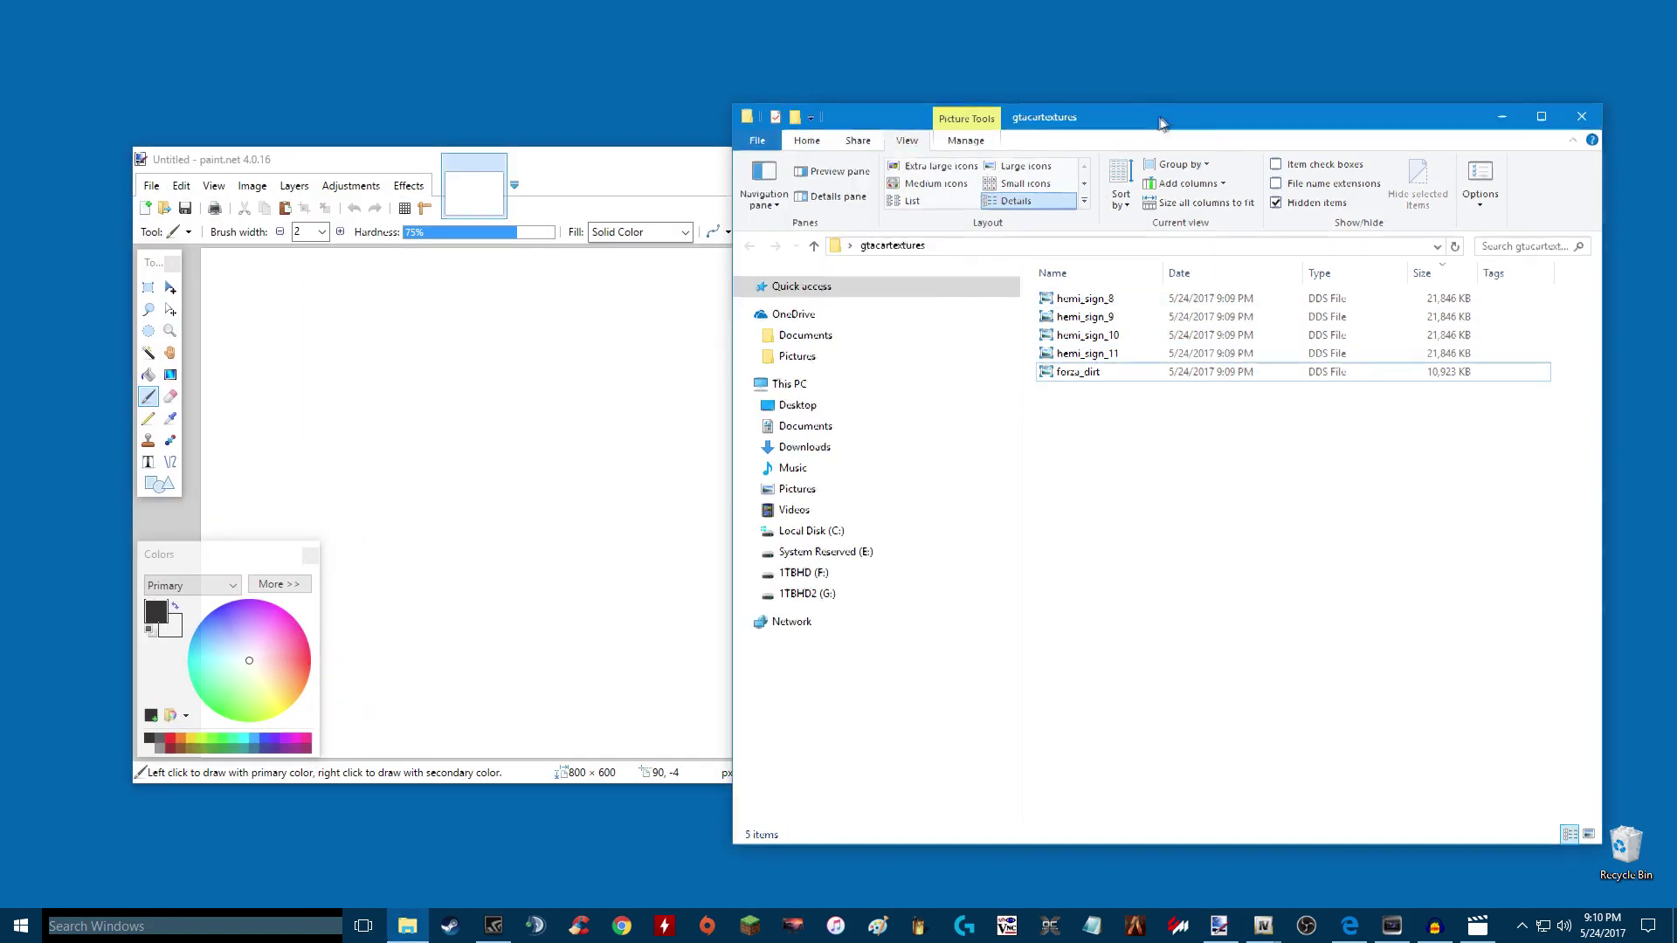
pyautogui.moveTo(1161, 123); pyautogui.dragTo(1220, 111)
# Step: Open hemi_sign_8.dds as a new image in paint.net and maximize the editor
pyautogui.moveTo(1171, 296); pyautogui.dragTo(553, 364)
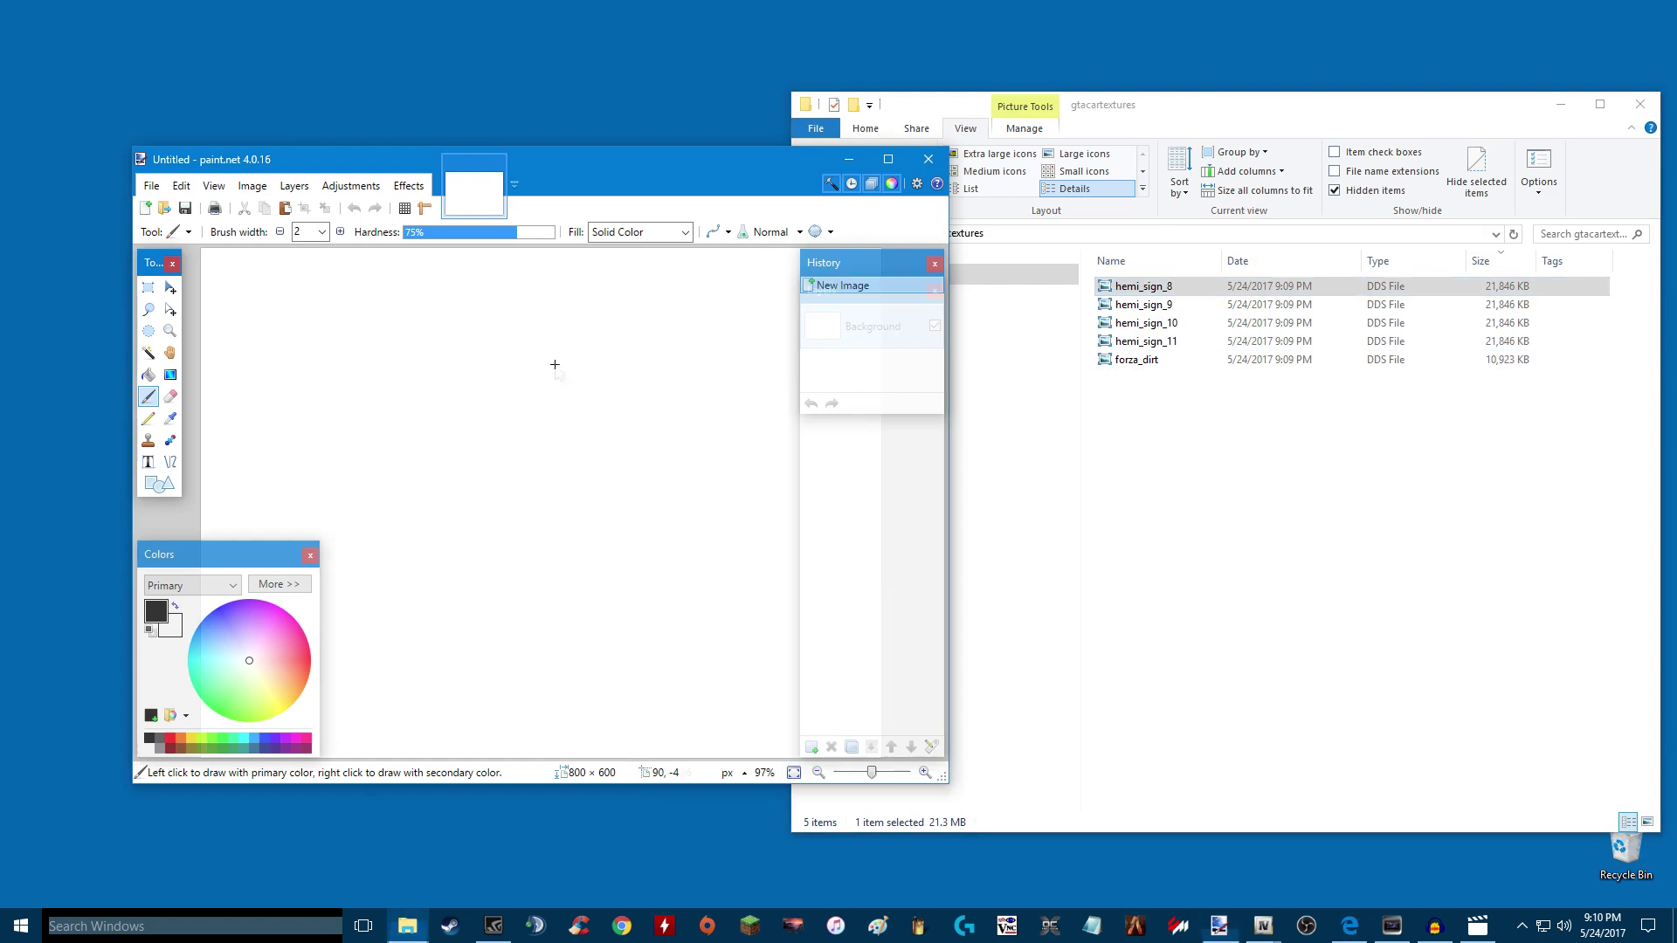
pyautogui.click(512, 494)
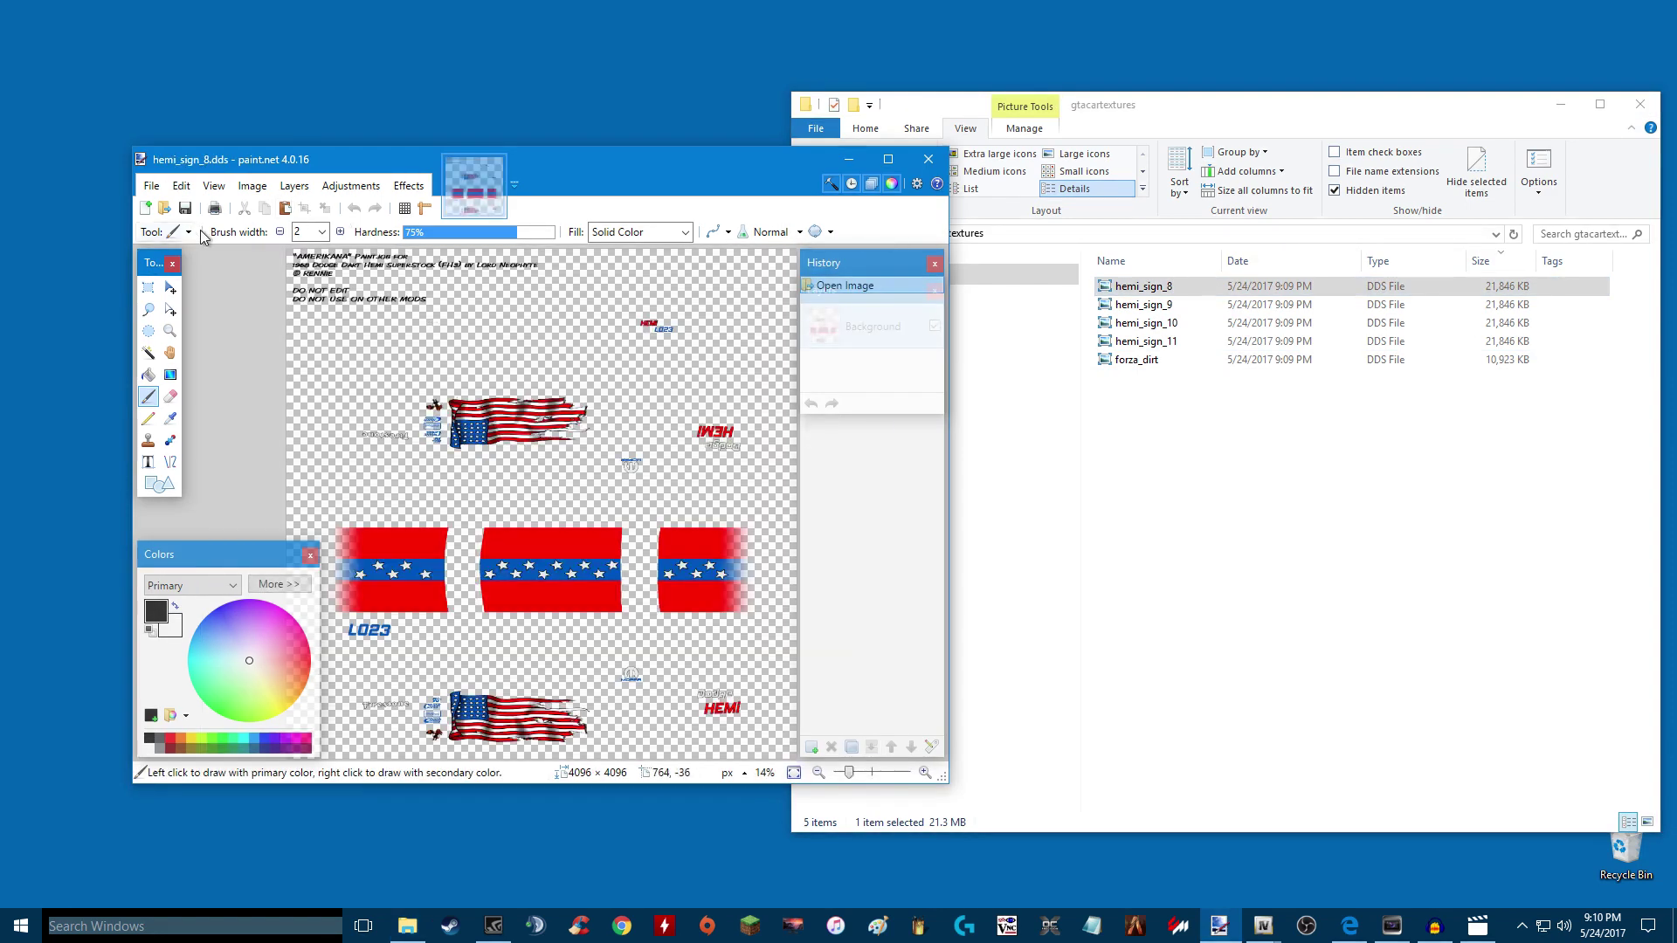
pyautogui.moveTo(469, 183); pyautogui.dragTo(436, 156)
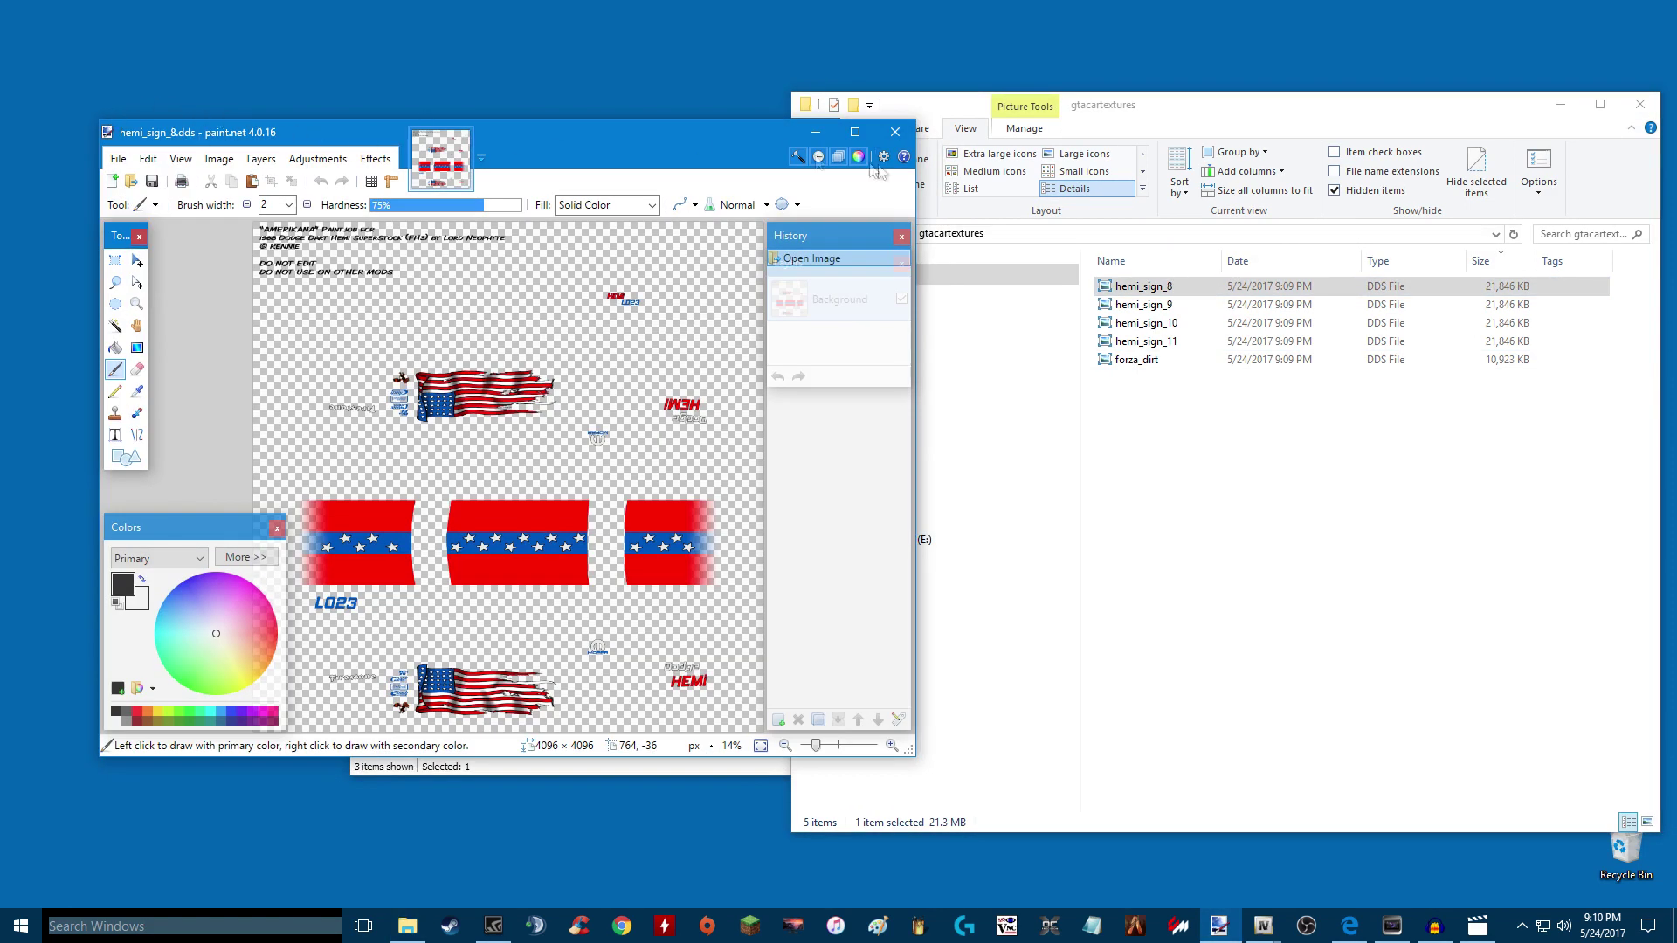
pyautogui.click(856, 132)
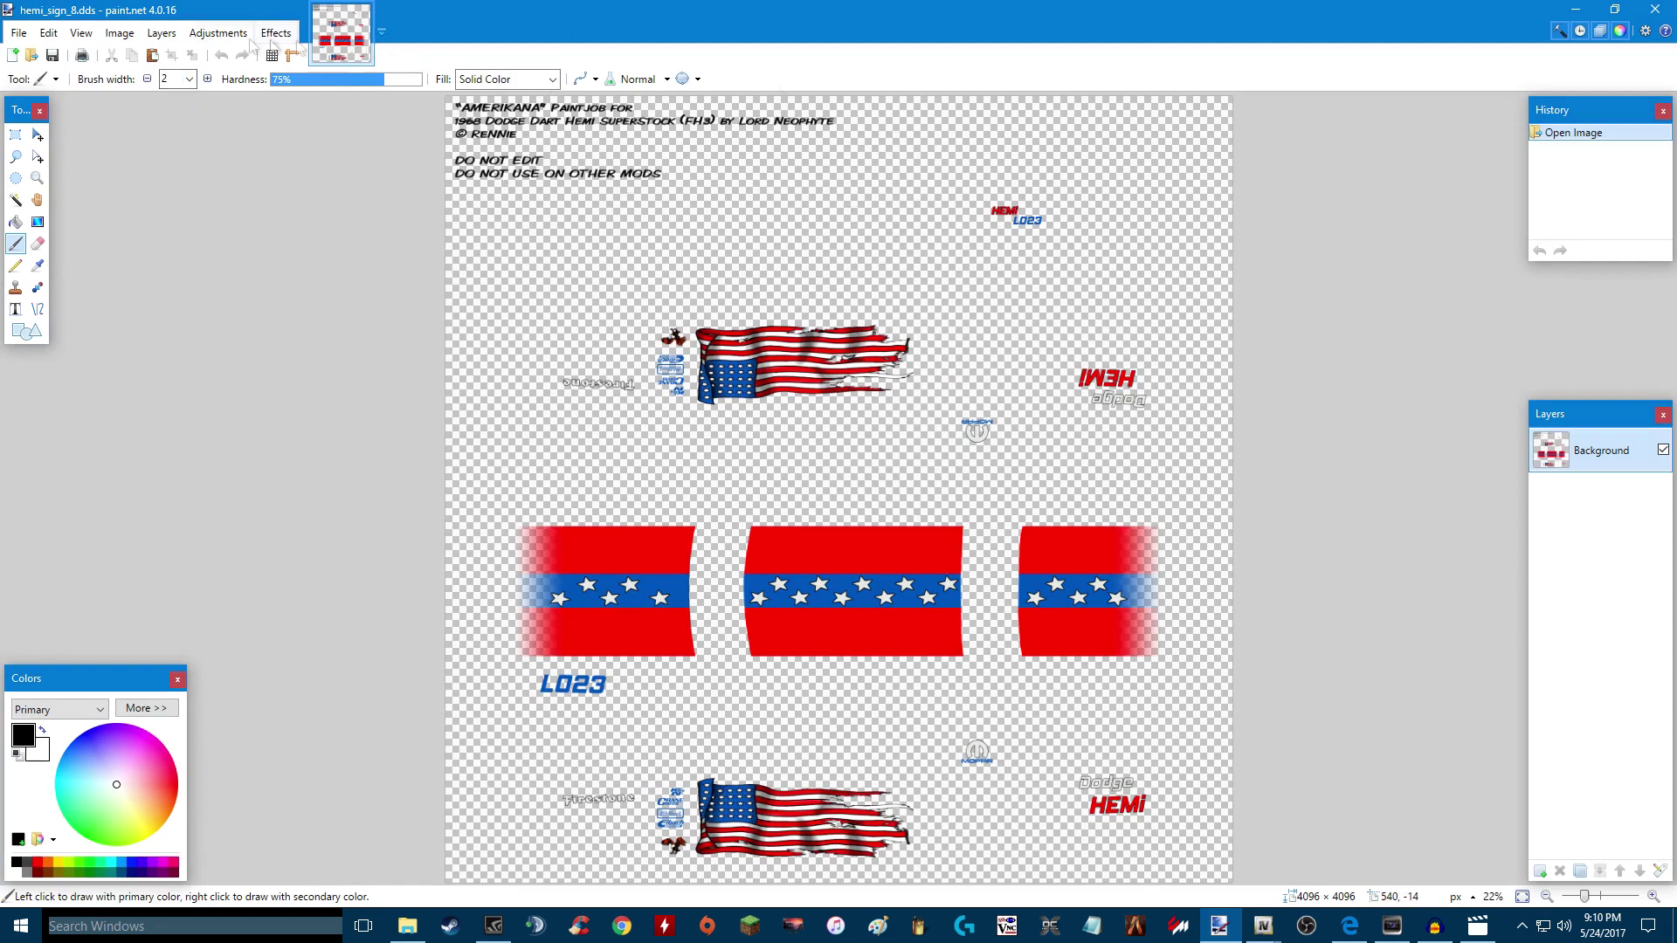
# Step: Resize hemi_sign_8 to 2048 × 2048 pixels with aspect ratio kept
pyautogui.click(118, 35)
pyautogui.click(140, 73)
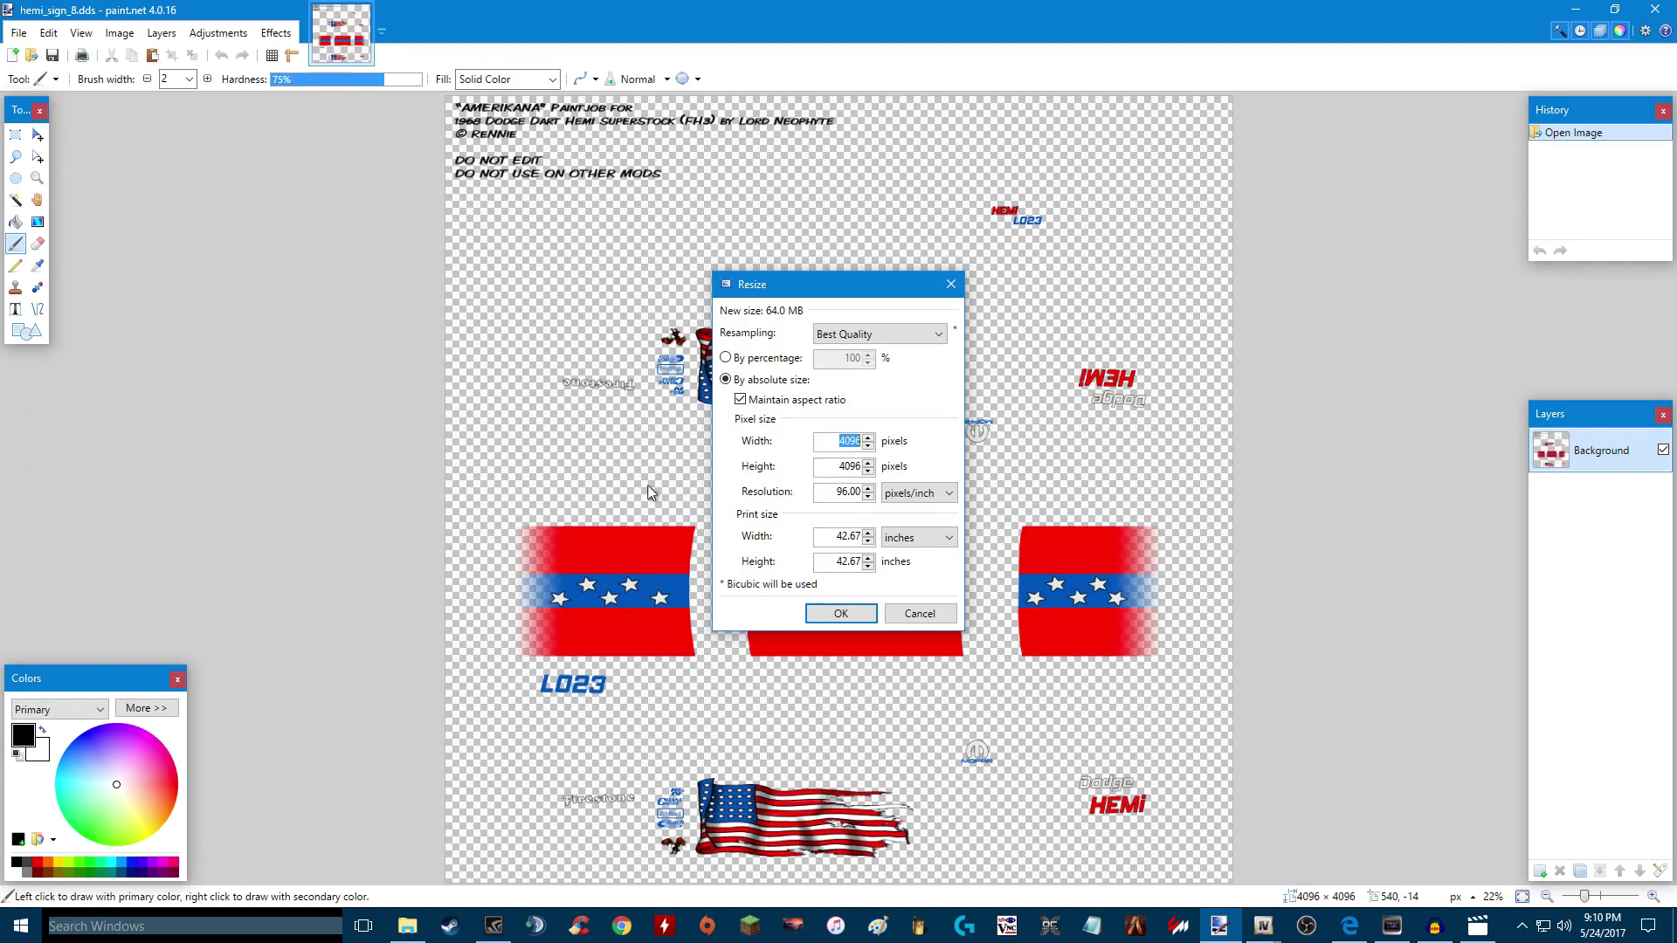
pyautogui.write('2048')
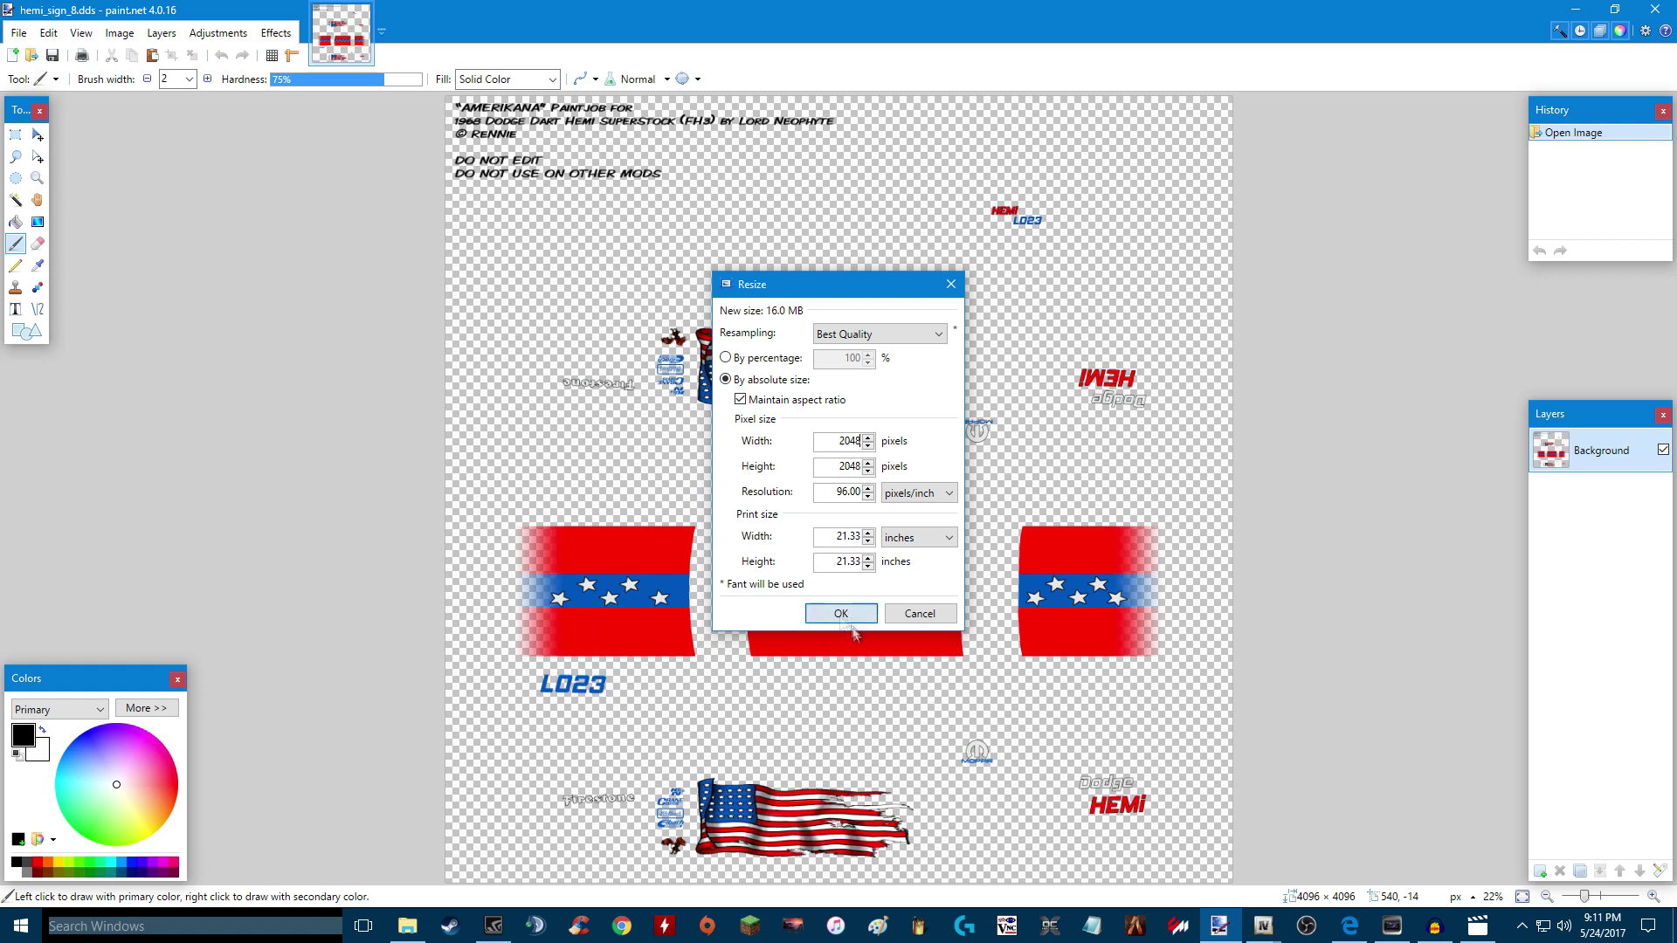
pyautogui.click(812, 614)
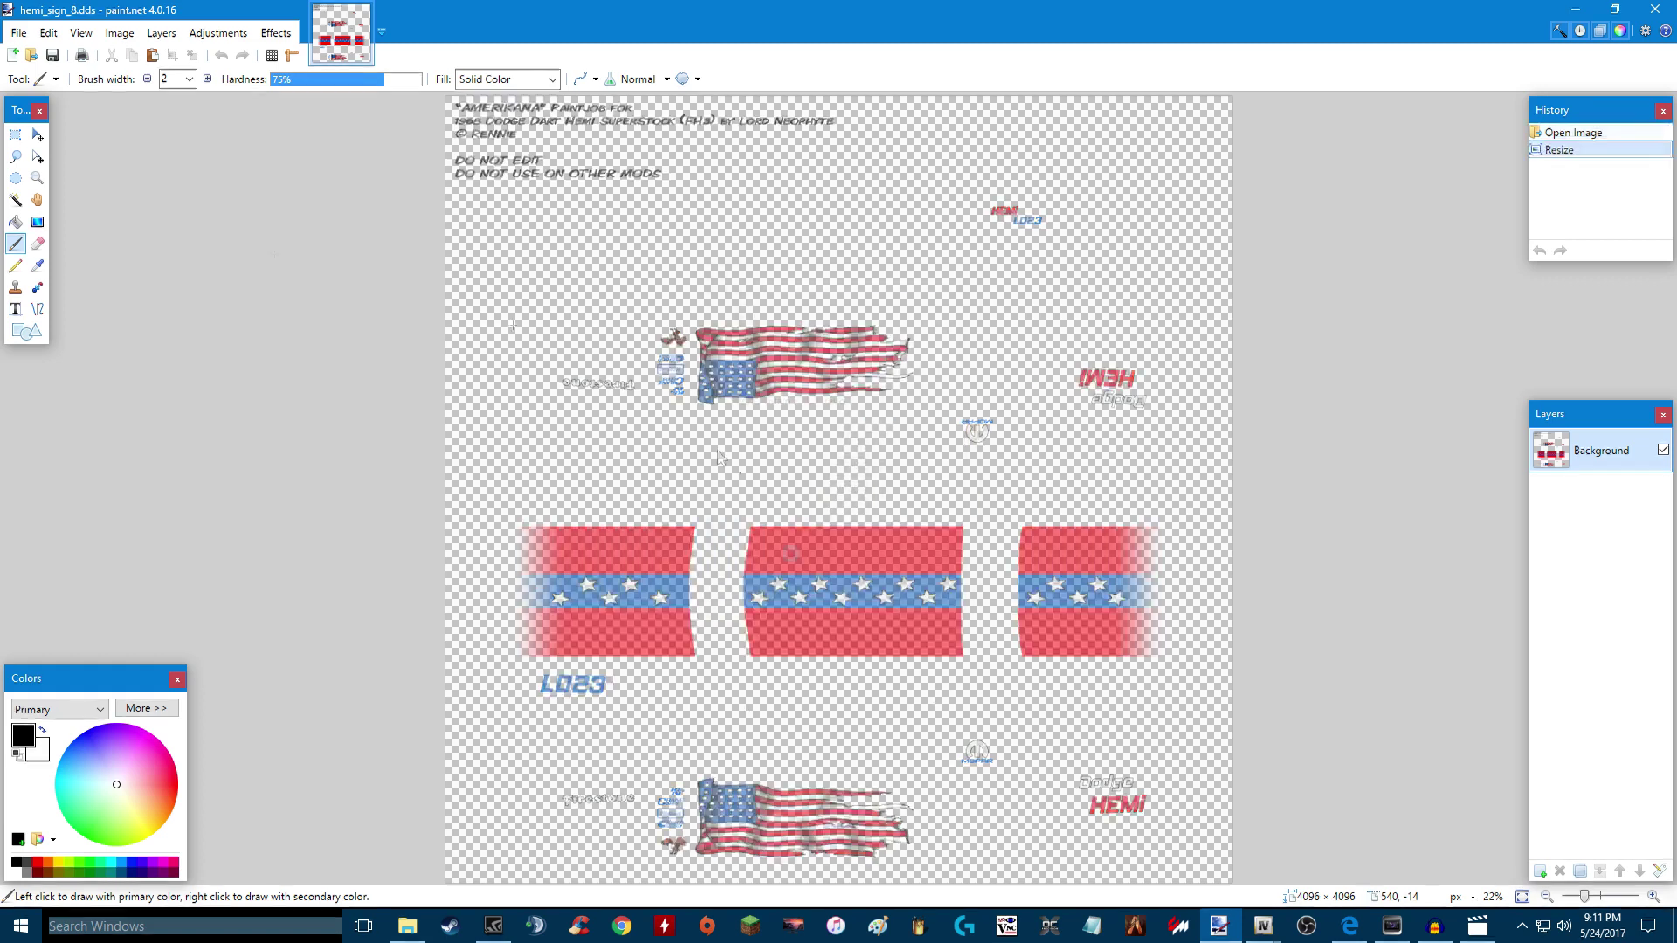
pyautogui.click(18, 32)
# Step: Save over the existing hemi_sign_8.dds using DXT5 (Interpolated Alpha) compression
pyautogui.click(54, 174)
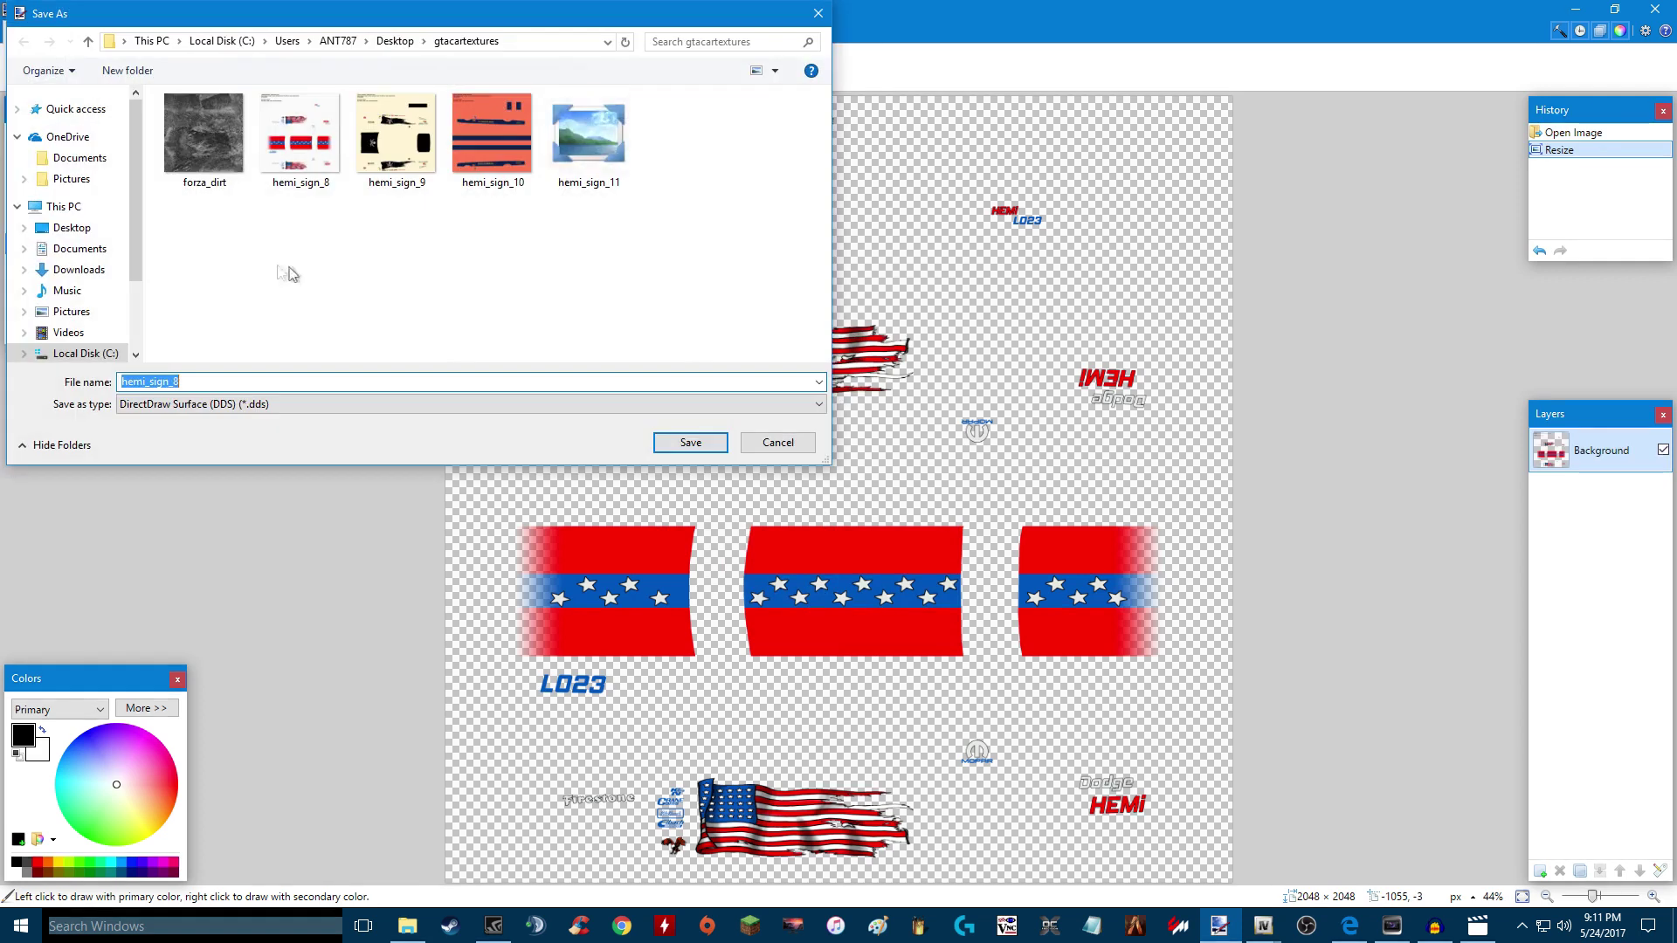
pyautogui.click(690, 441)
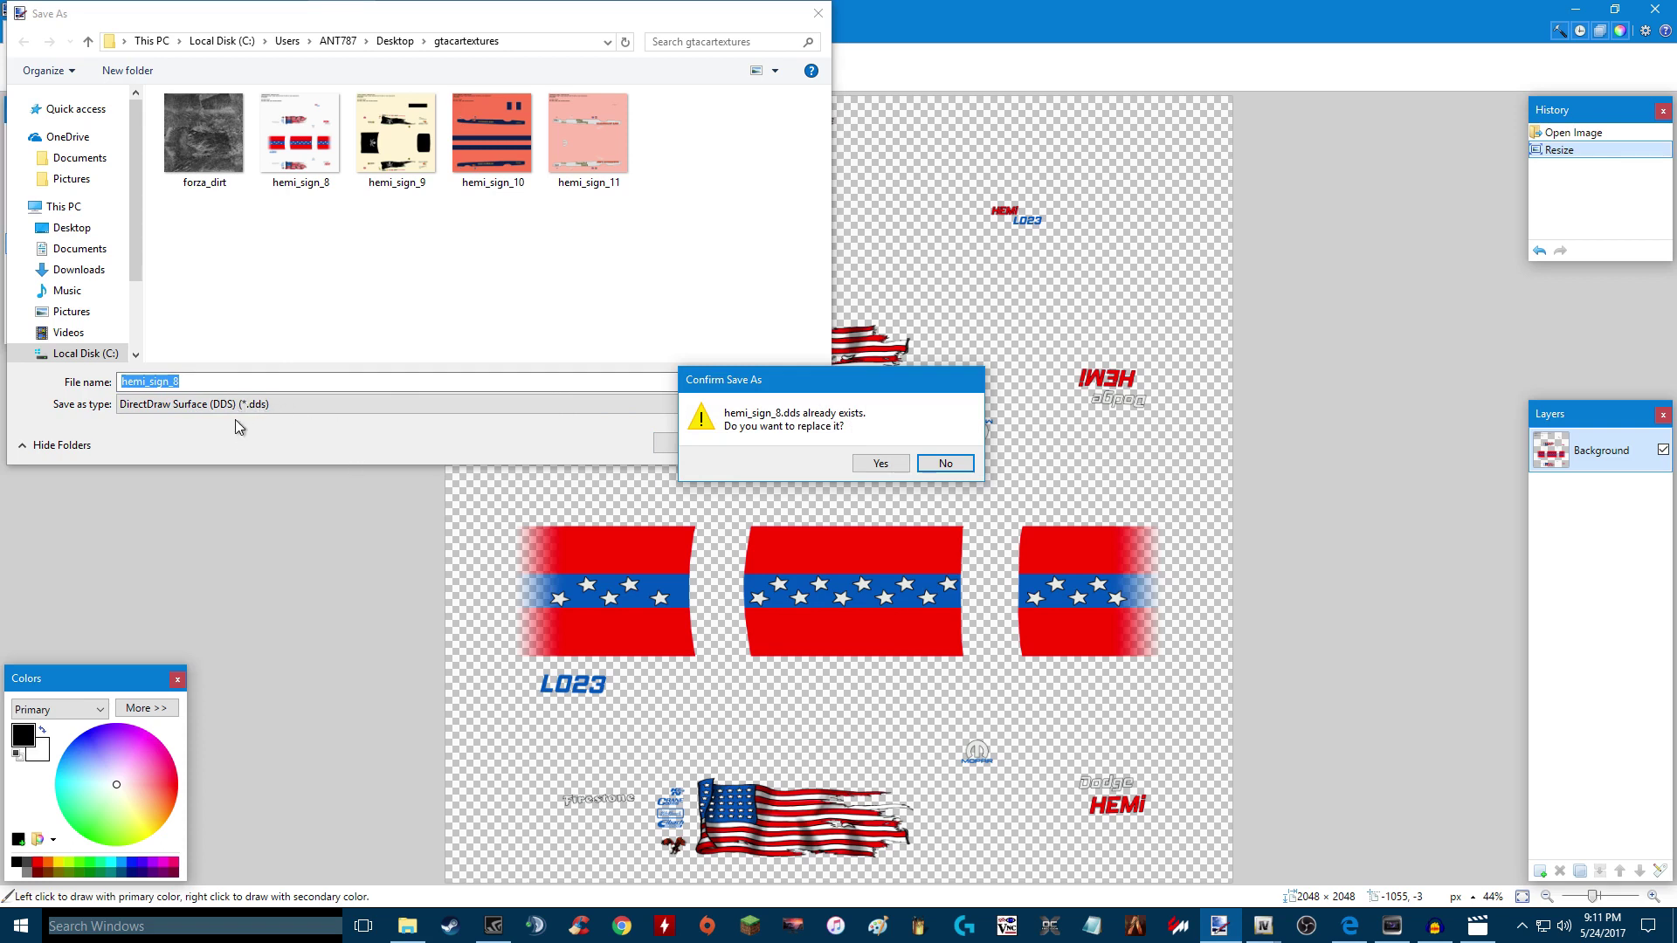
pyautogui.click(880, 464)
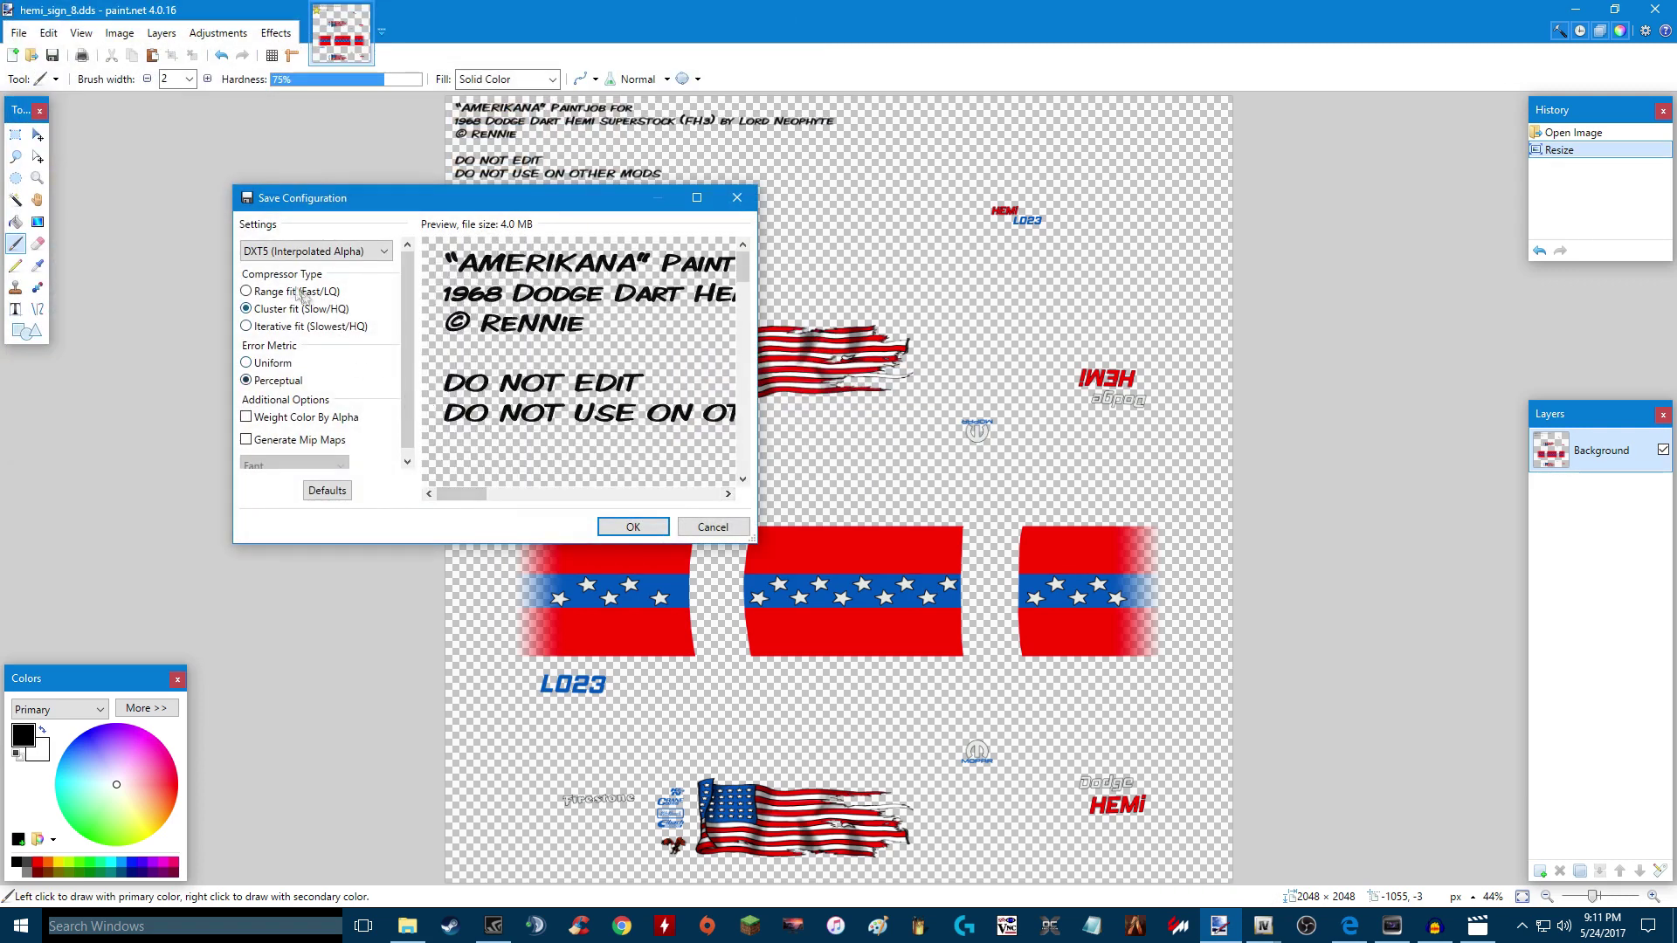
pyautogui.moveTo(500, 199); pyautogui.dragTo(957, 212)
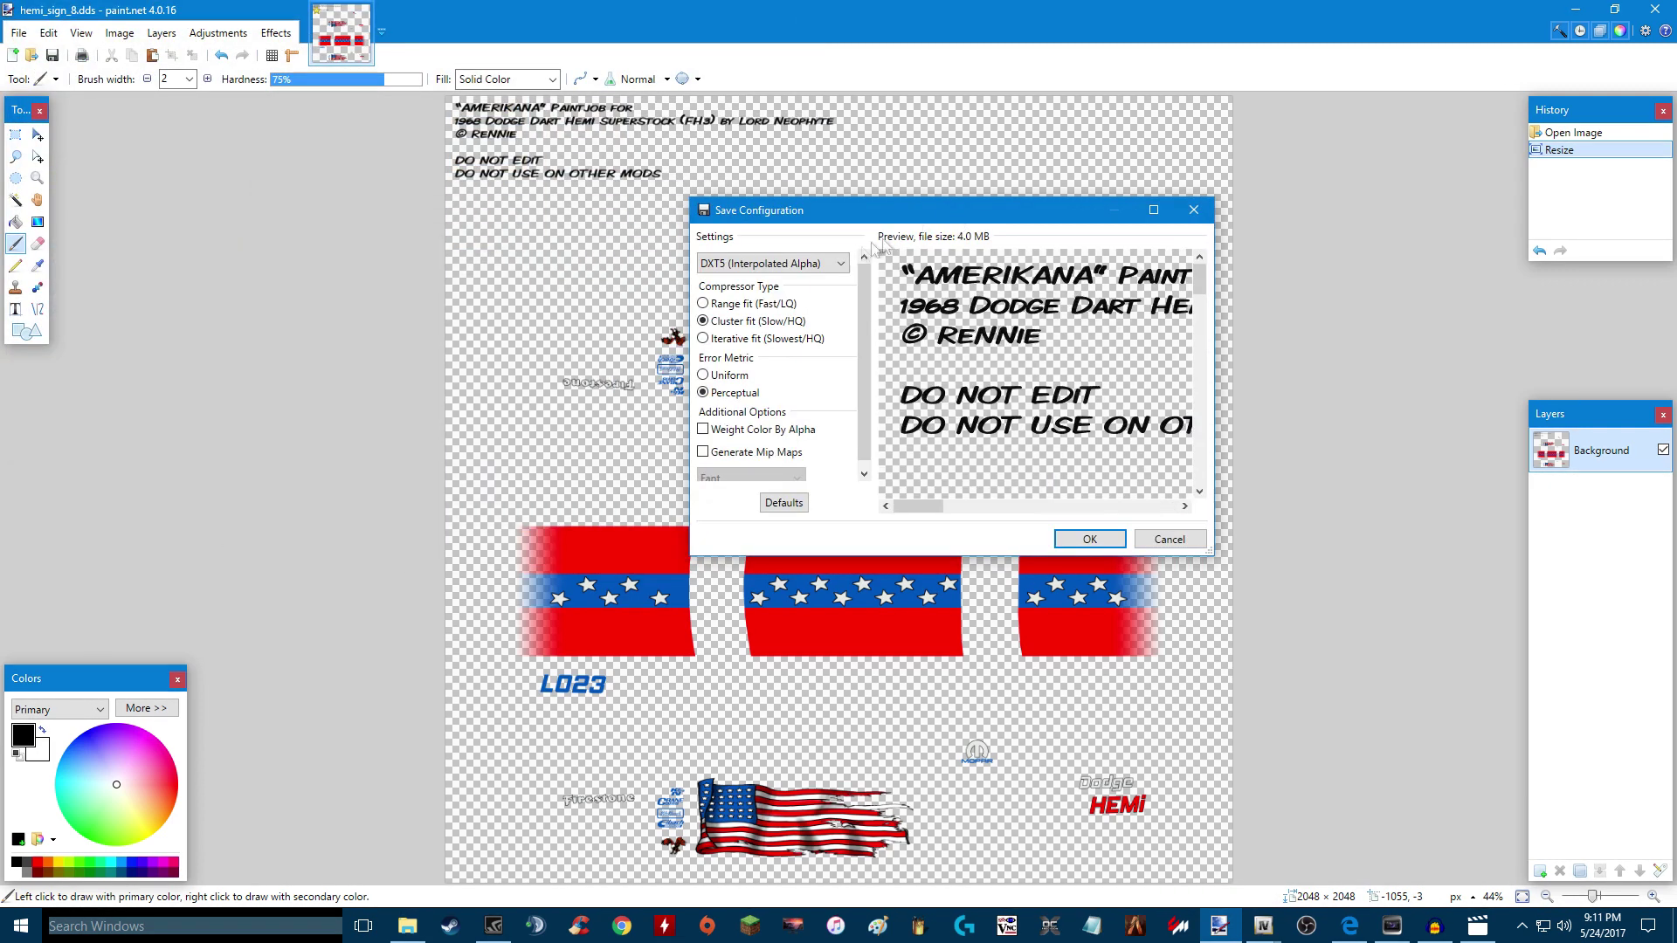
pyautogui.click(837, 265)
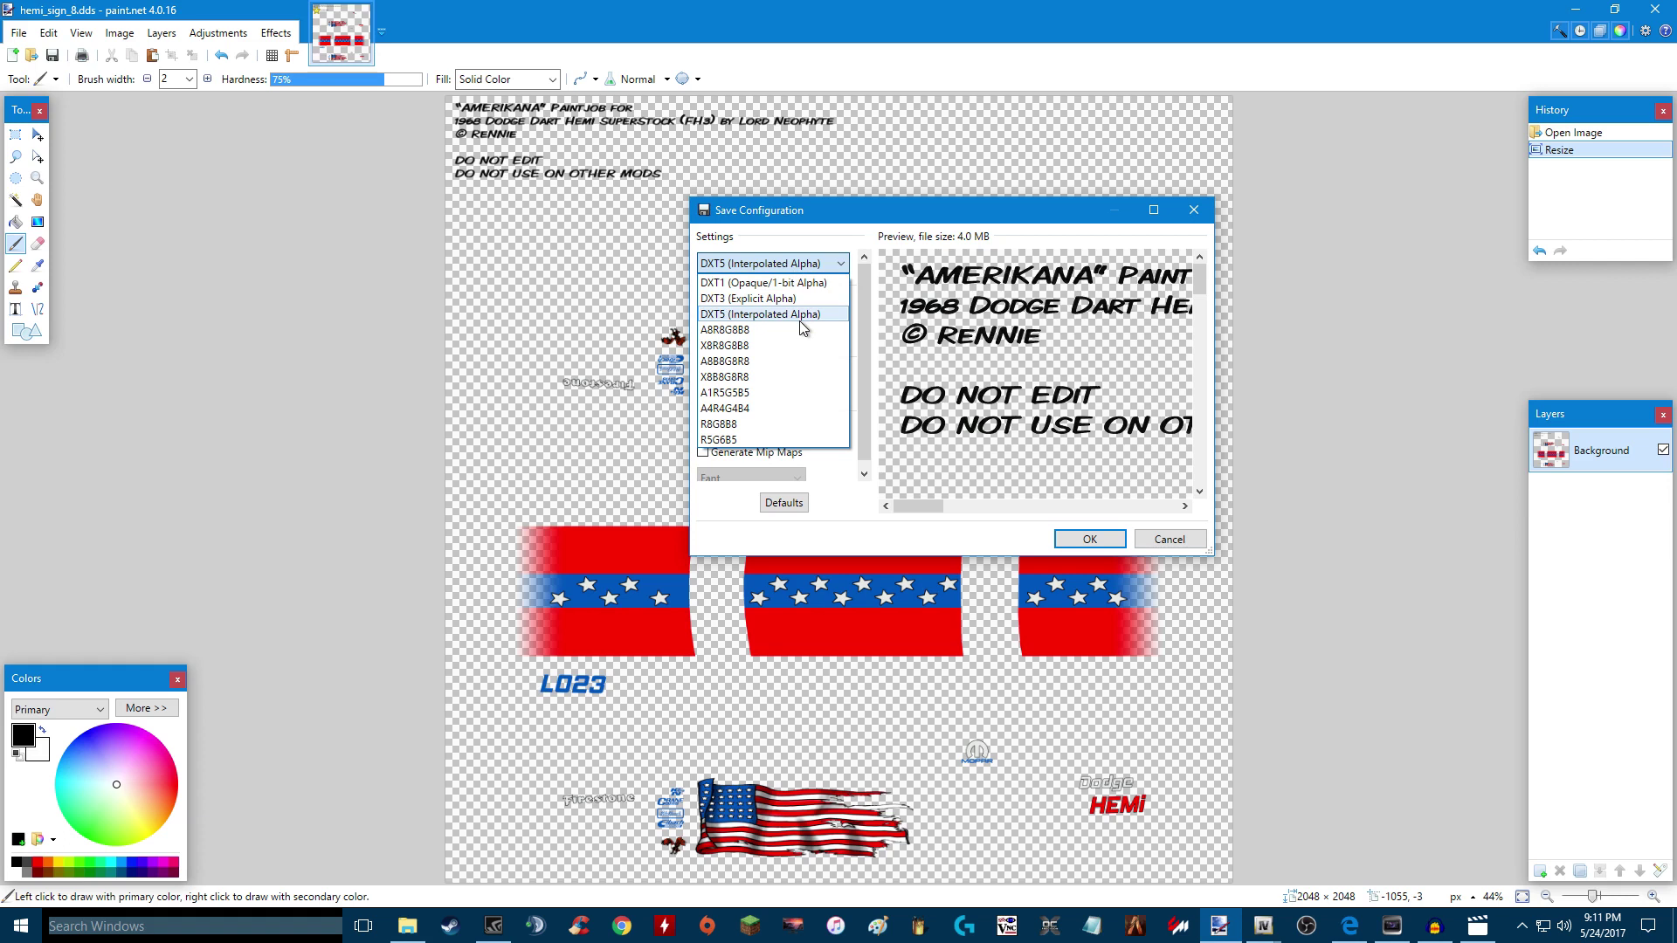
pyautogui.click(800, 317)
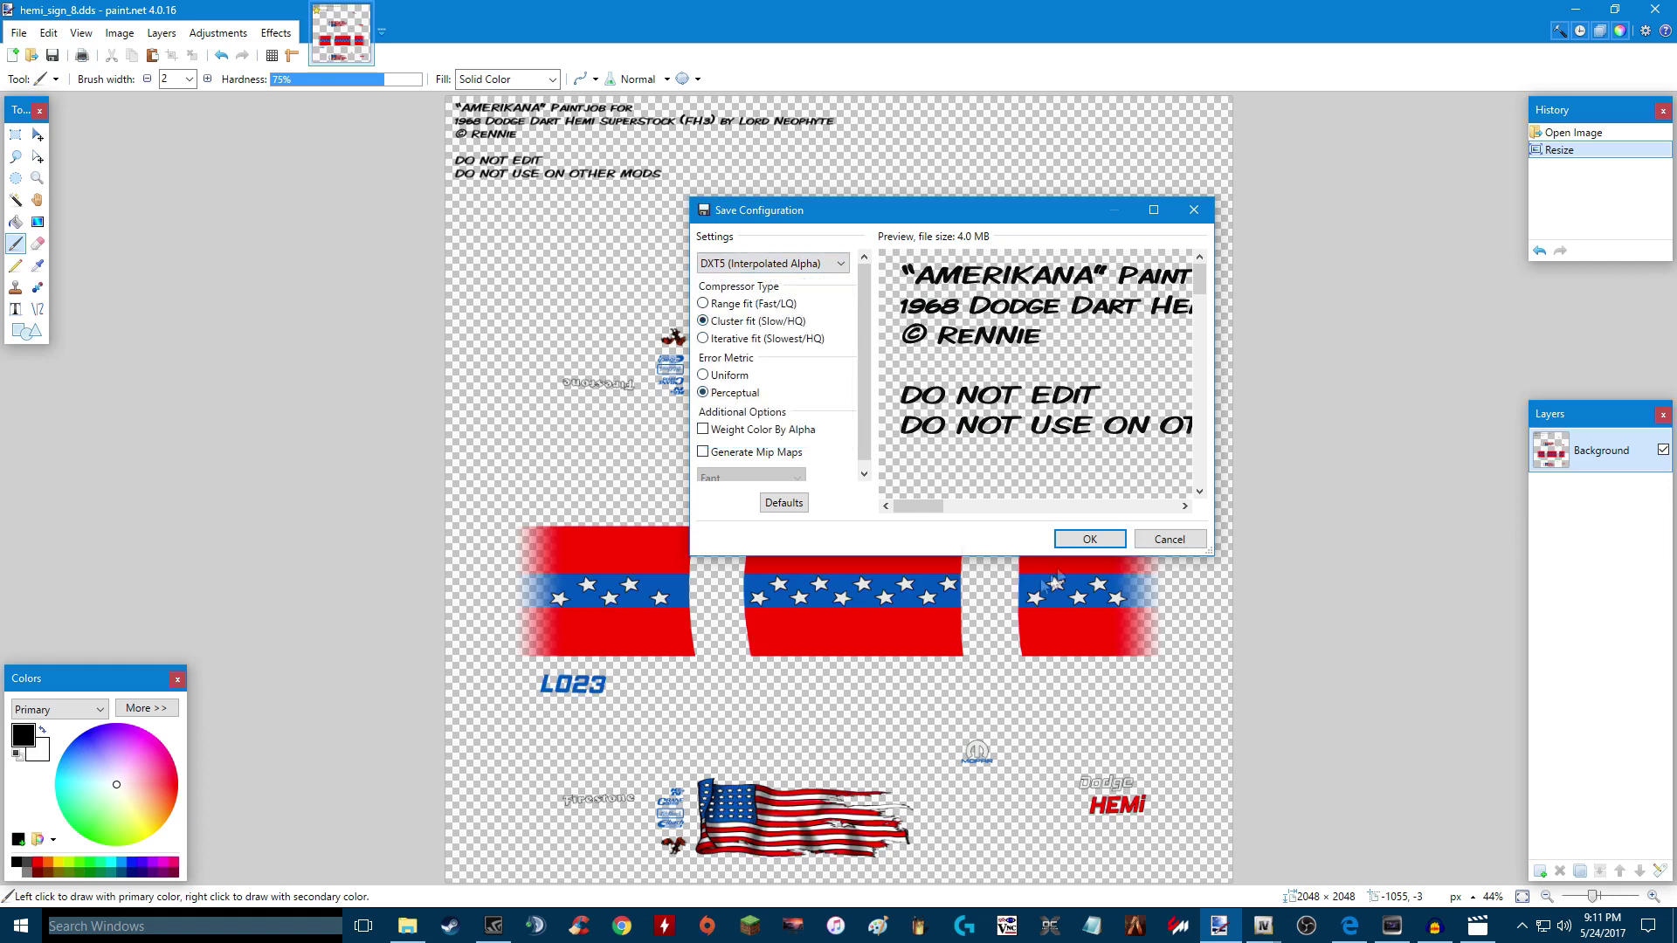
pyautogui.scroll(-2, 769, 384)
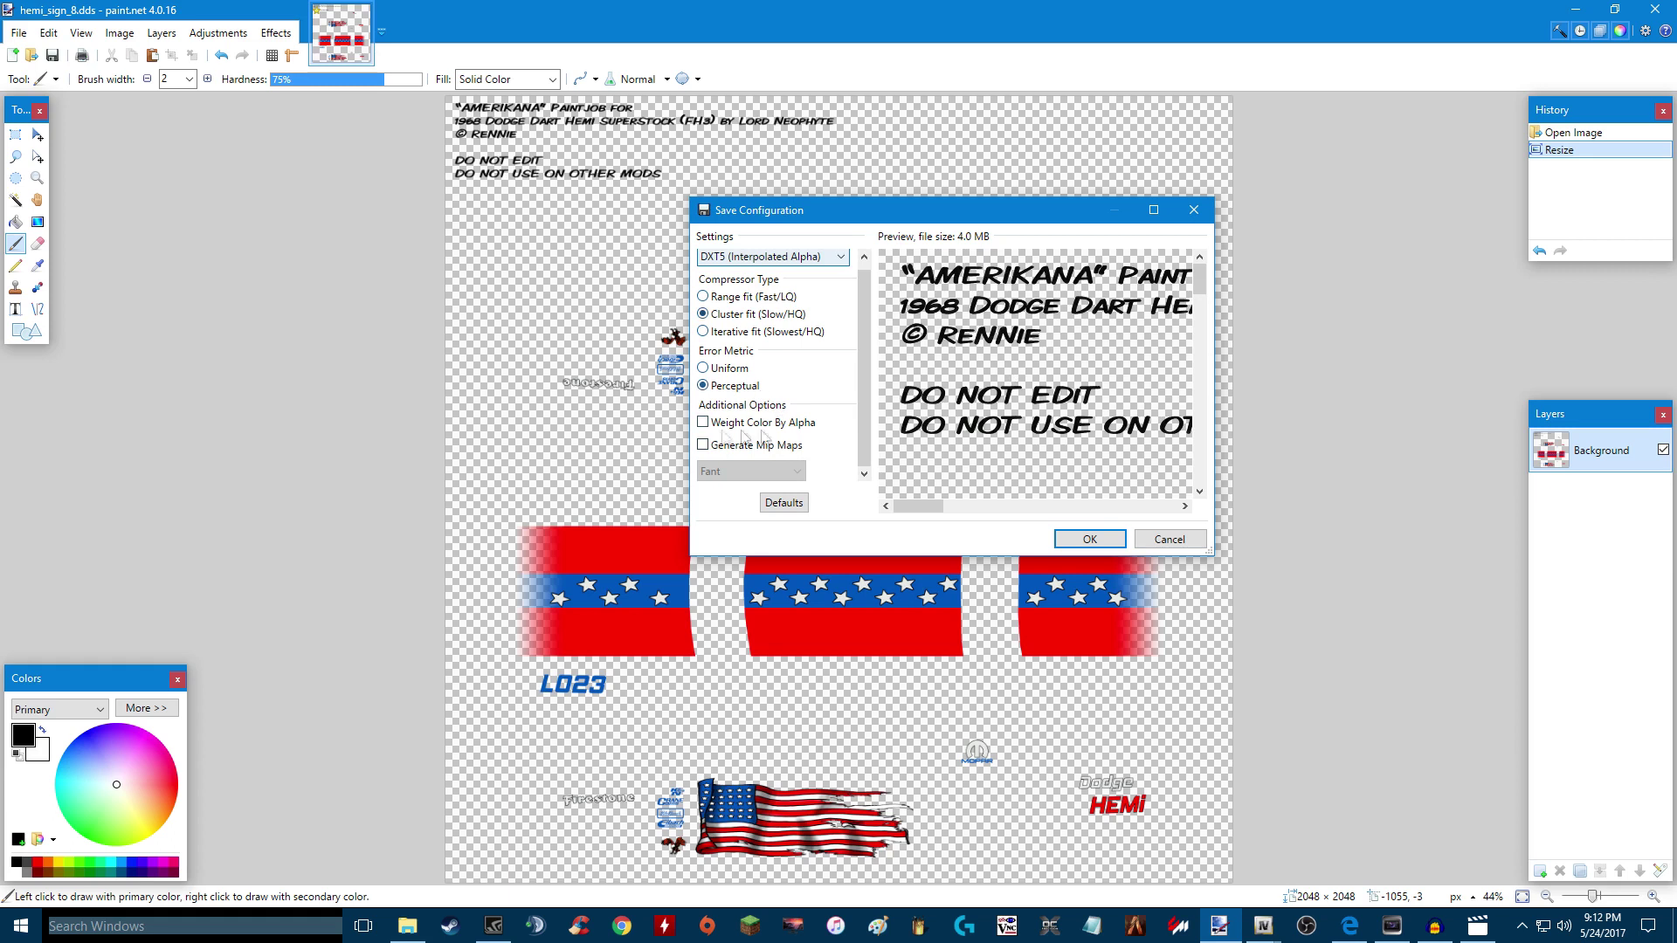
pyautogui.click(1089, 539)
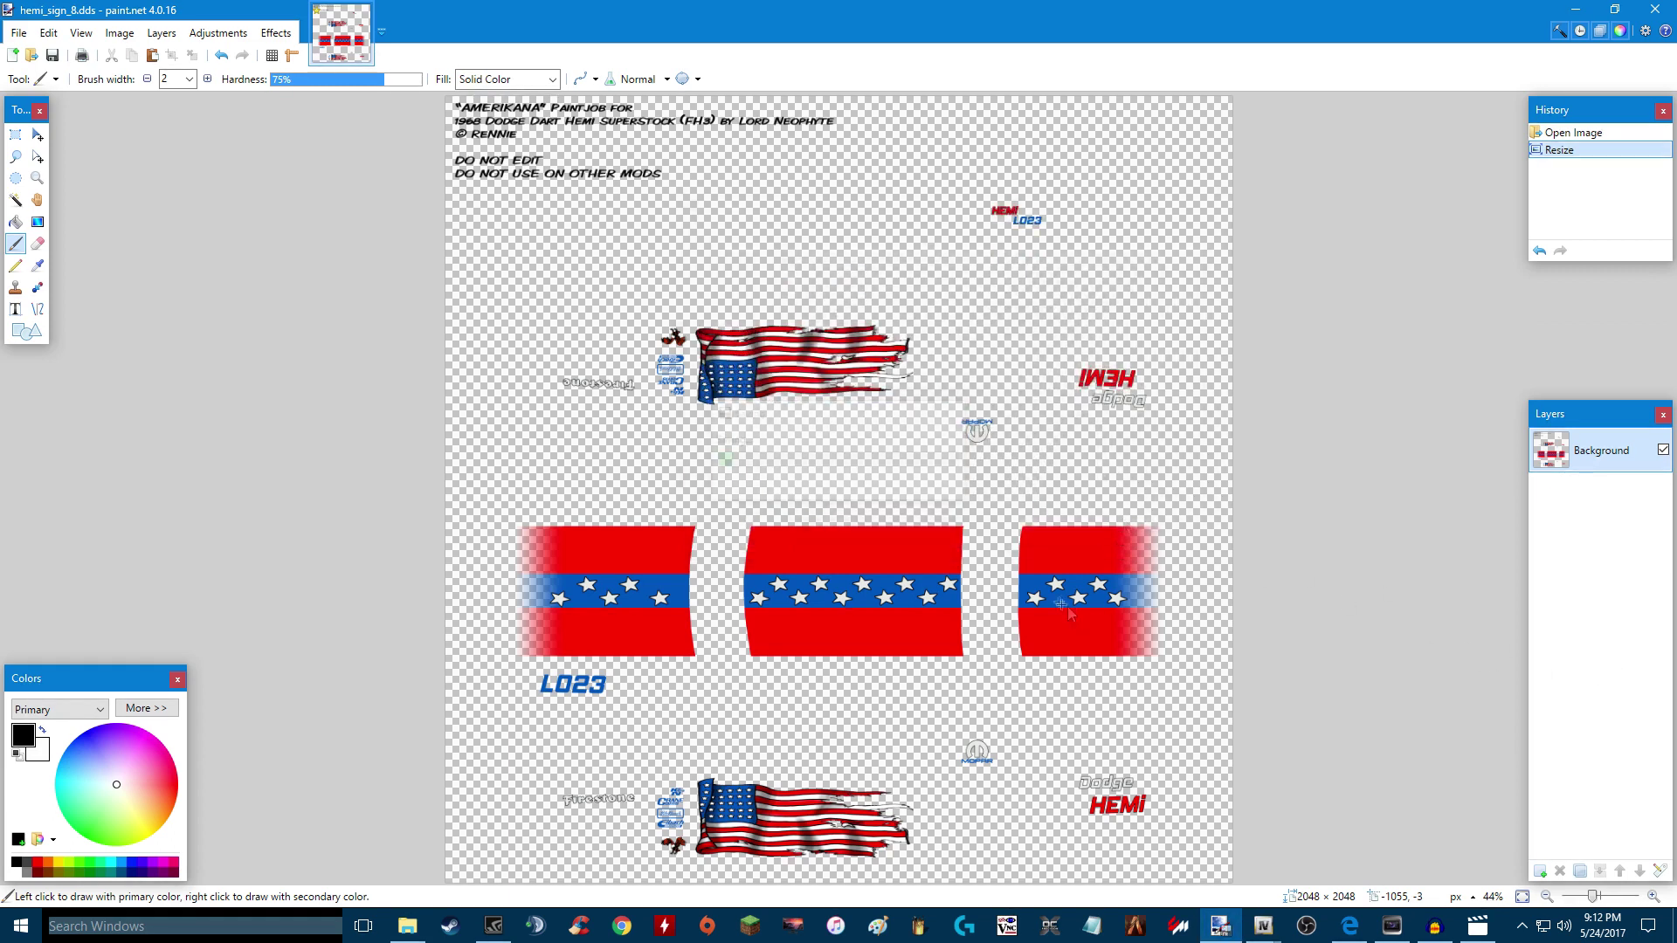
# Step: Open hemi_sign_9.dds from the textures folder as a new image in paint.net
pyautogui.moveTo(690, 9)
pyautogui.mouseDown()
pyautogui.moveTo(609, 132)
pyautogui.moveTo(609, 187)
pyautogui.mouseUp()
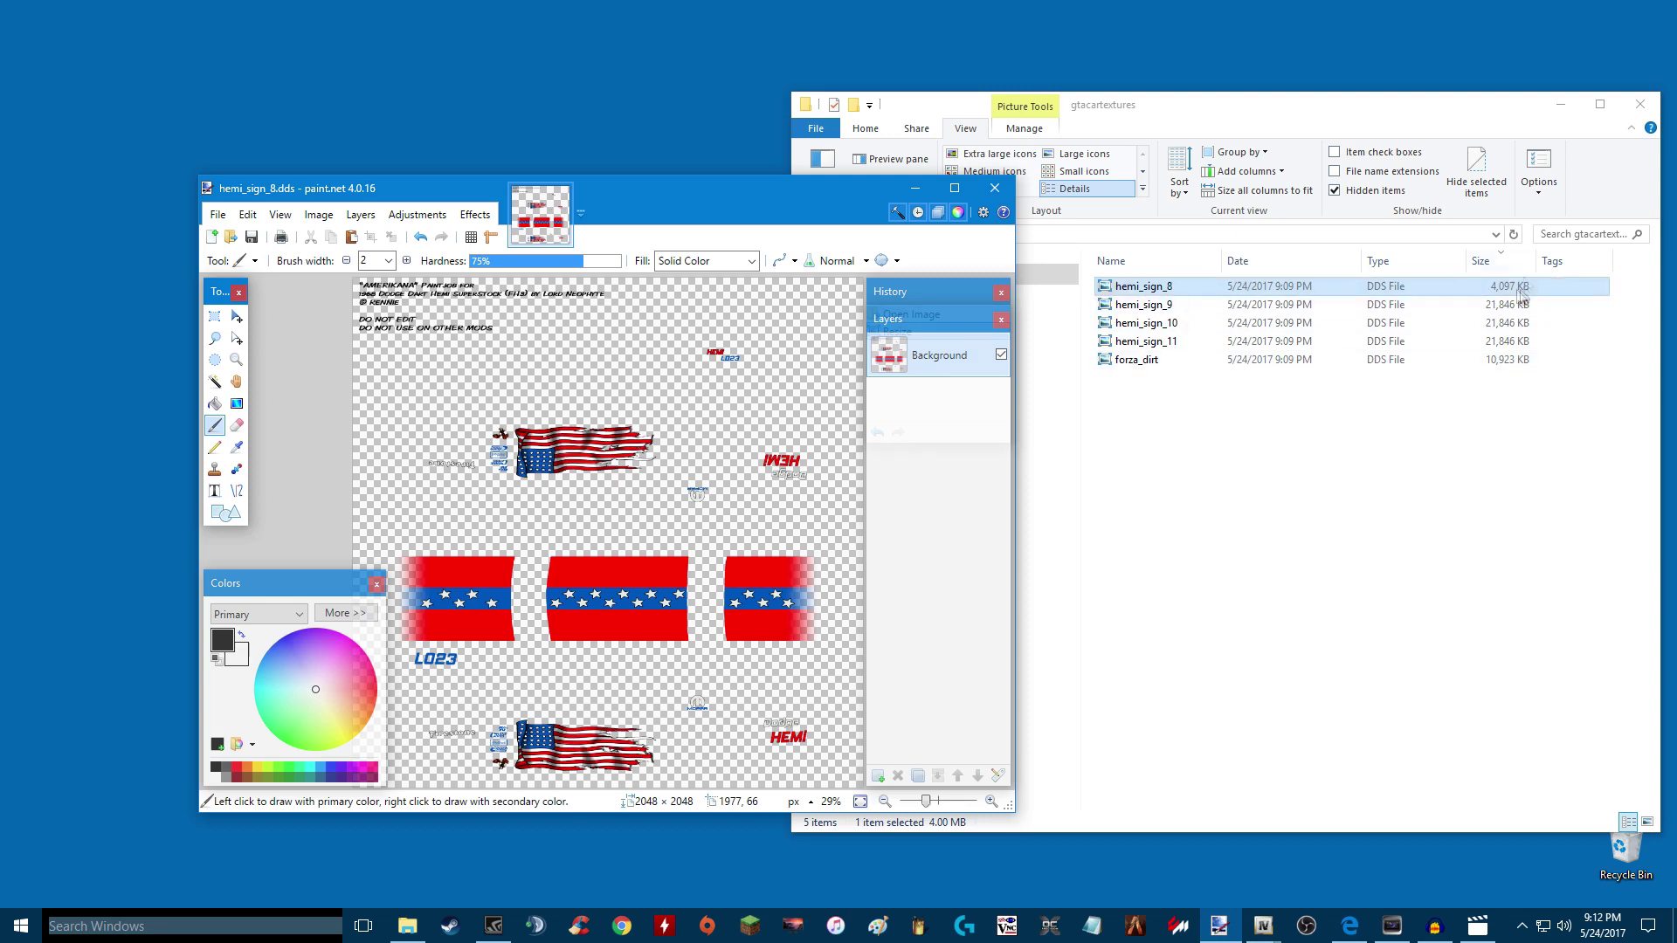
pyautogui.click(1479, 116)
pyautogui.doubleClick(1479, 116)
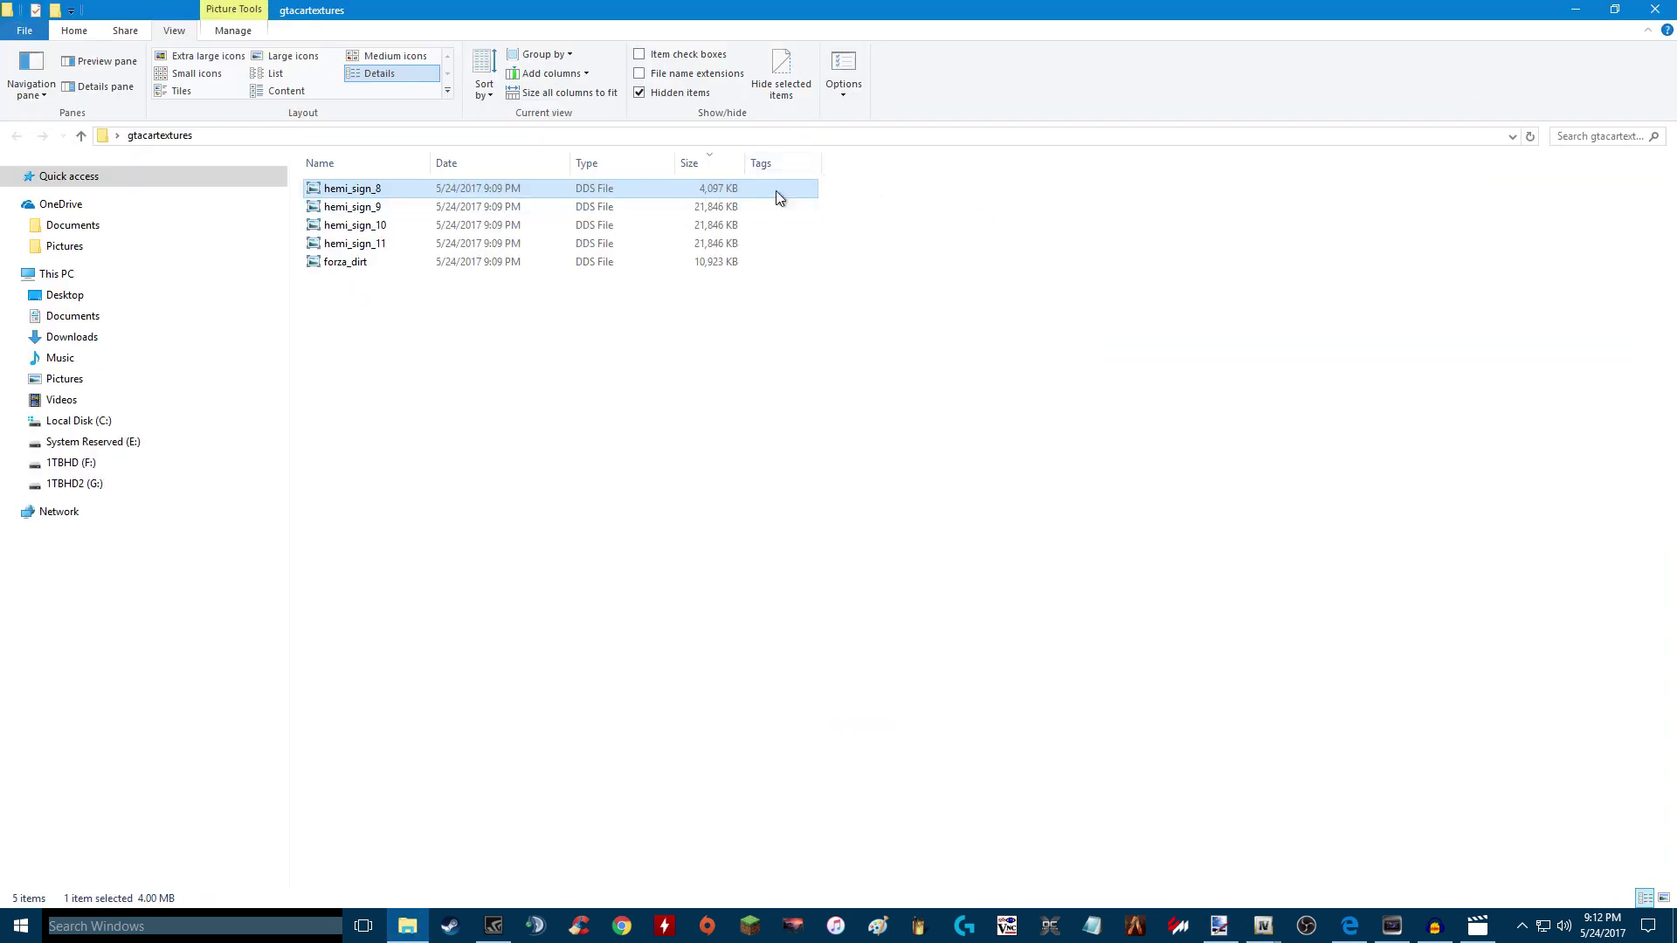
pyautogui.doubleClick(866, 16)
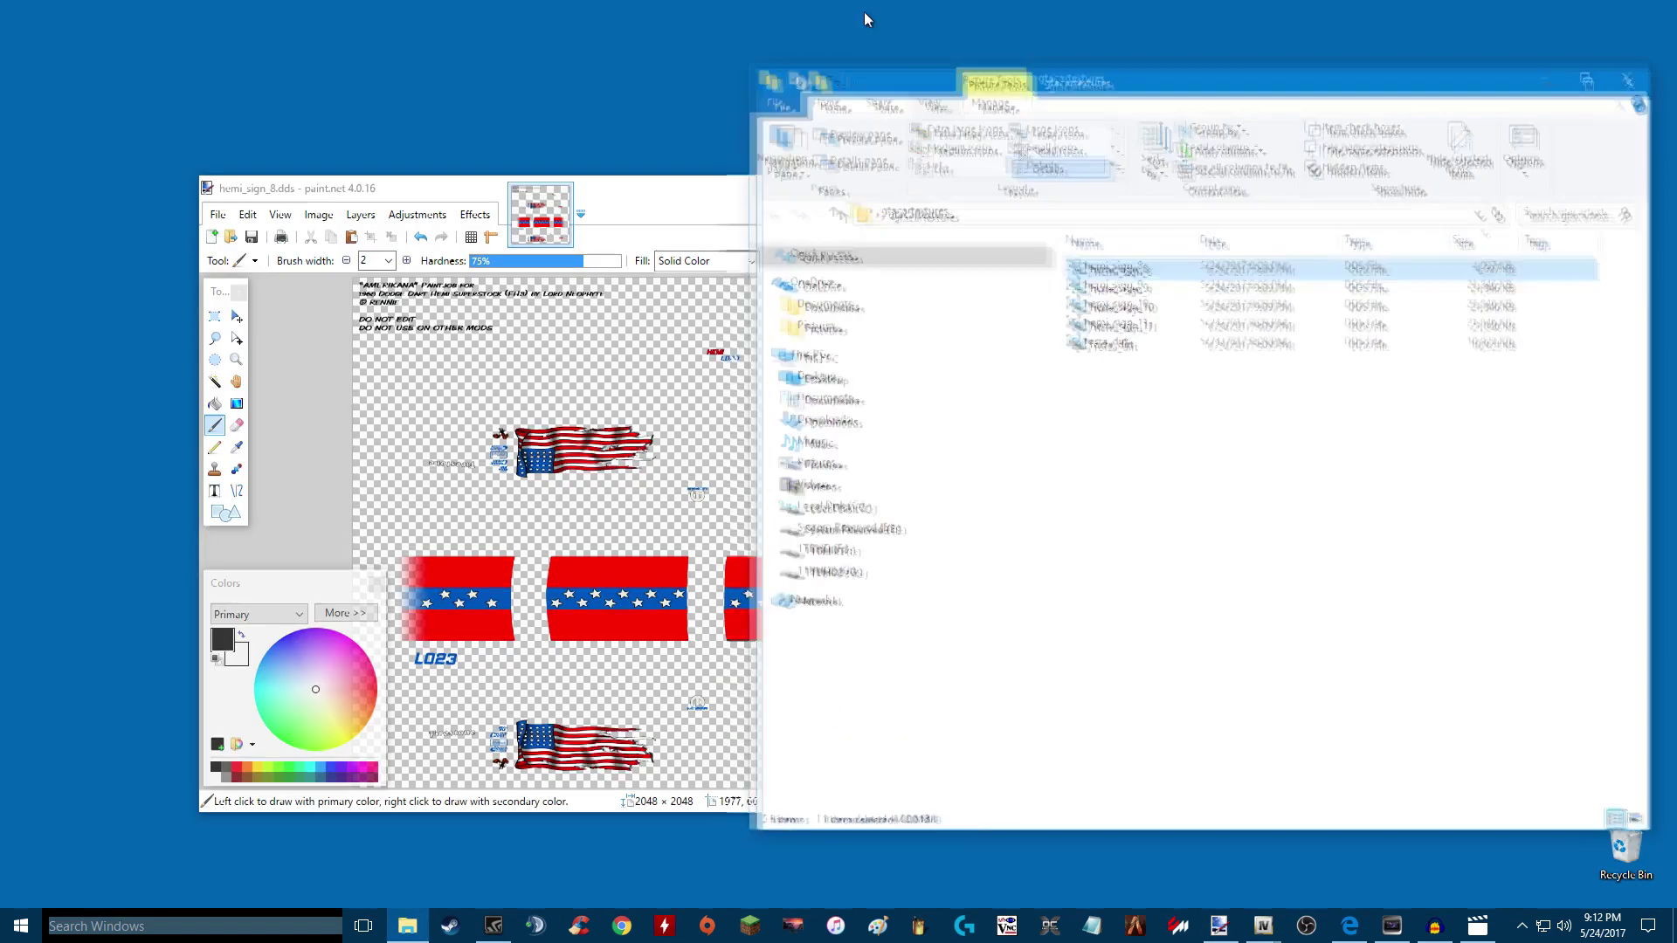
pyautogui.doubleClick(1126, 307)
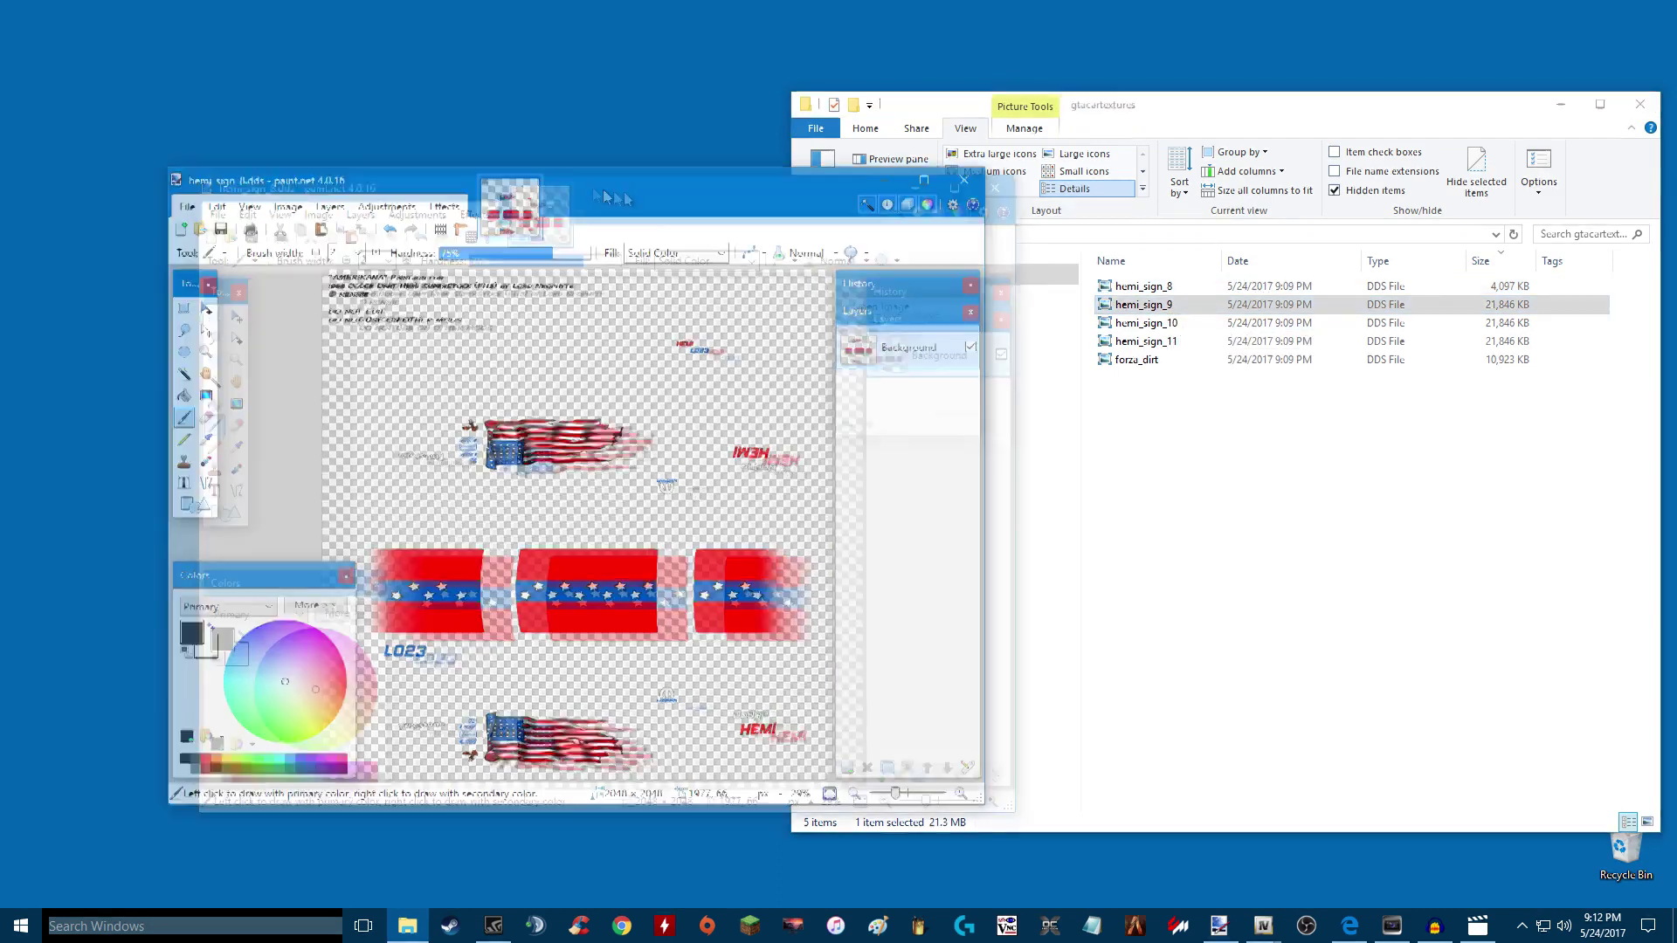
pyautogui.moveTo(1122, 305); pyautogui.dragTo(537, 524)
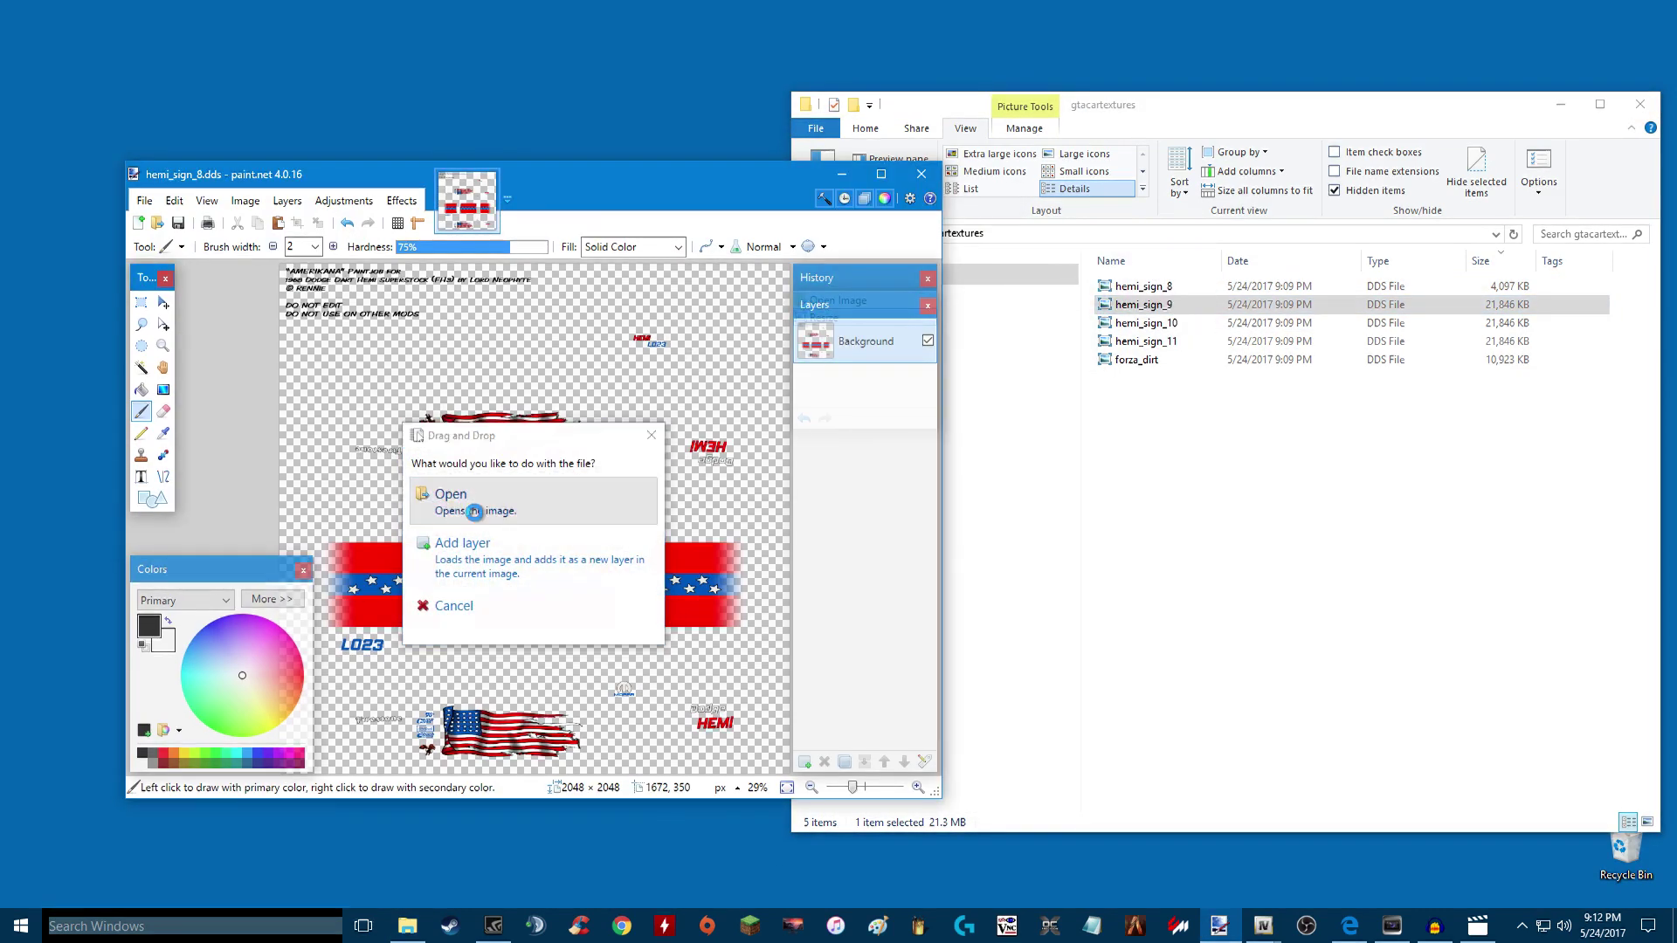
pyautogui.click(472, 494)
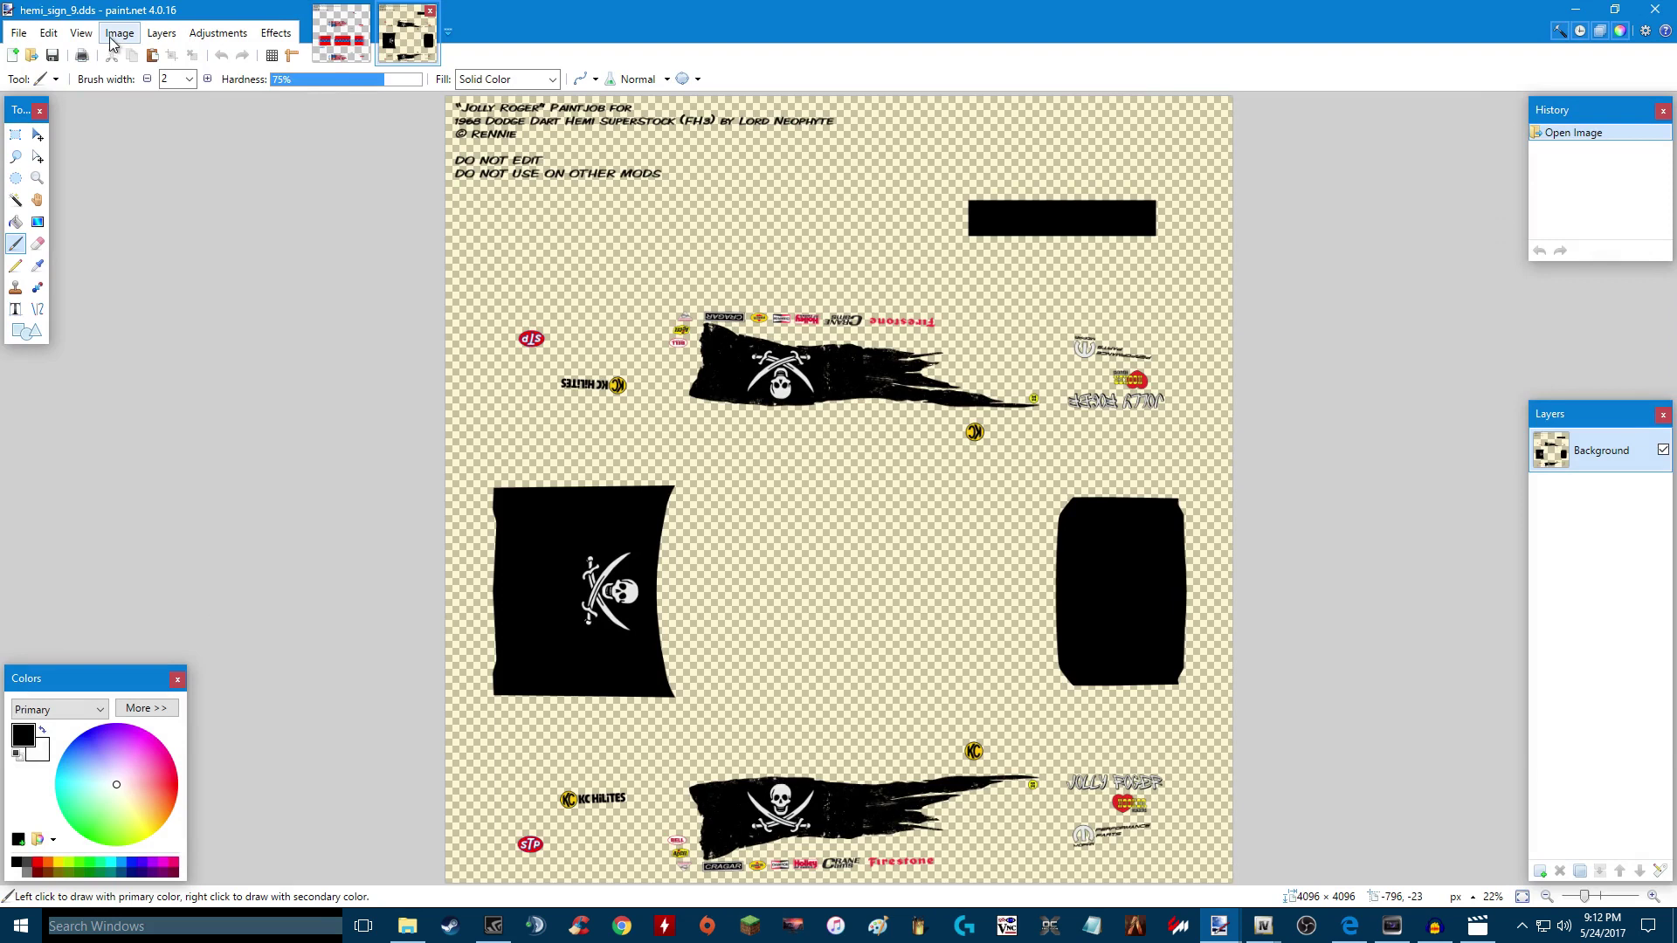
# Step: Resize hemi_sign_9 to 2048 × 2048 pixels
pyautogui.click(120, 32)
pyautogui.click(145, 73)
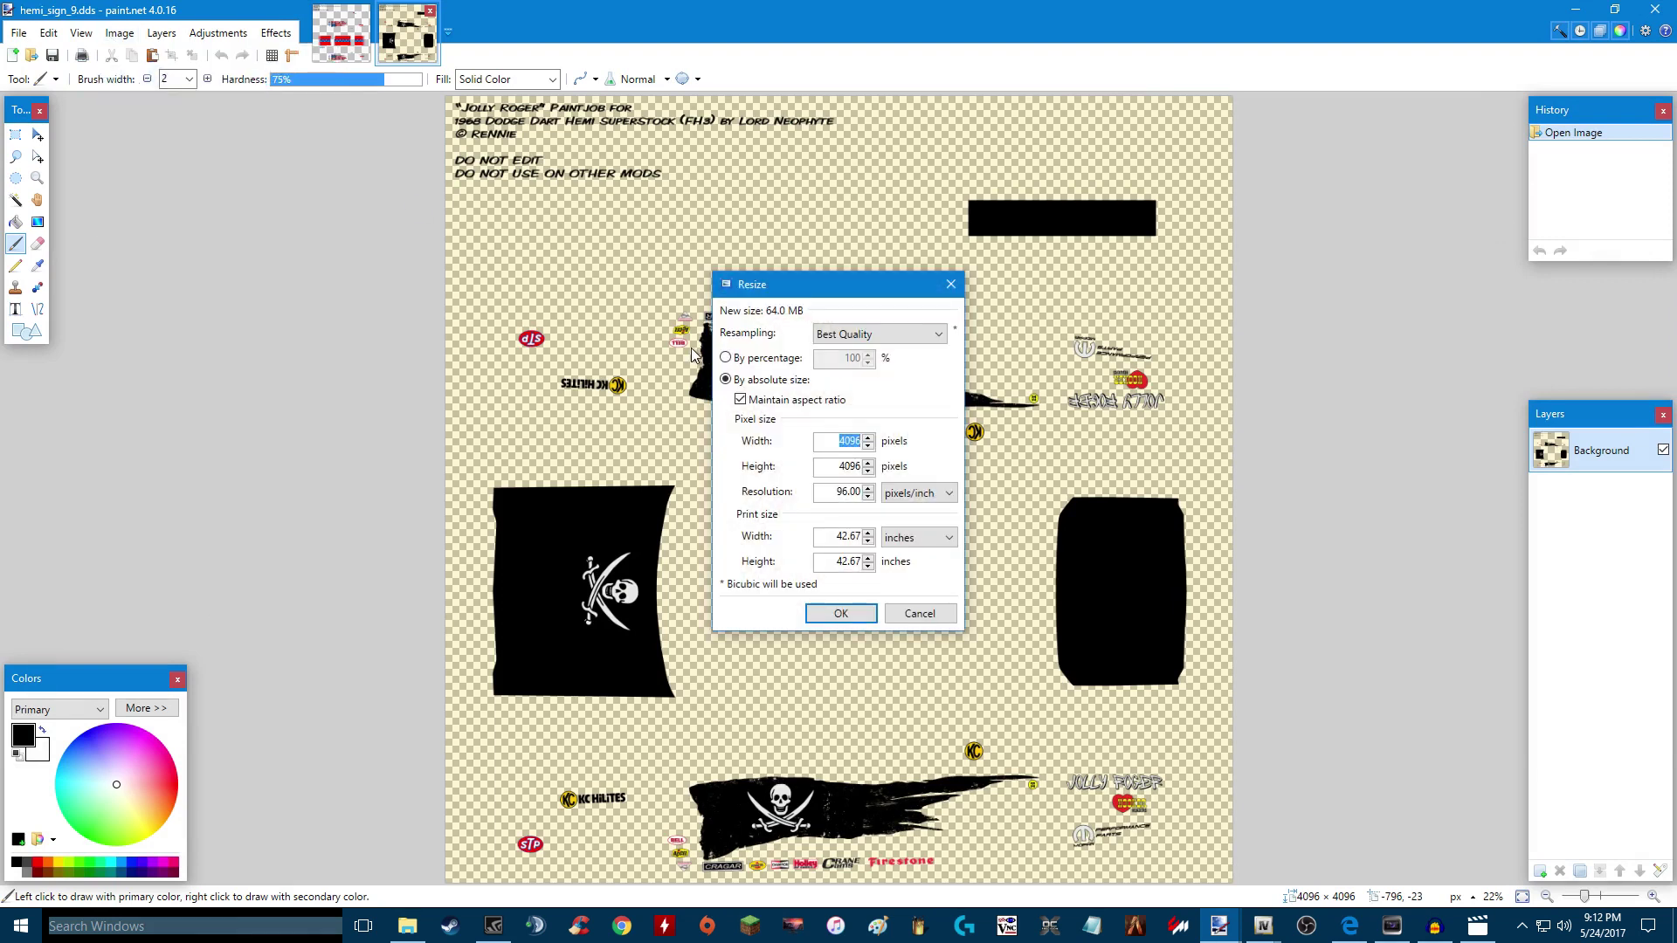
pyautogui.write('2048')
pyautogui.press('Return')
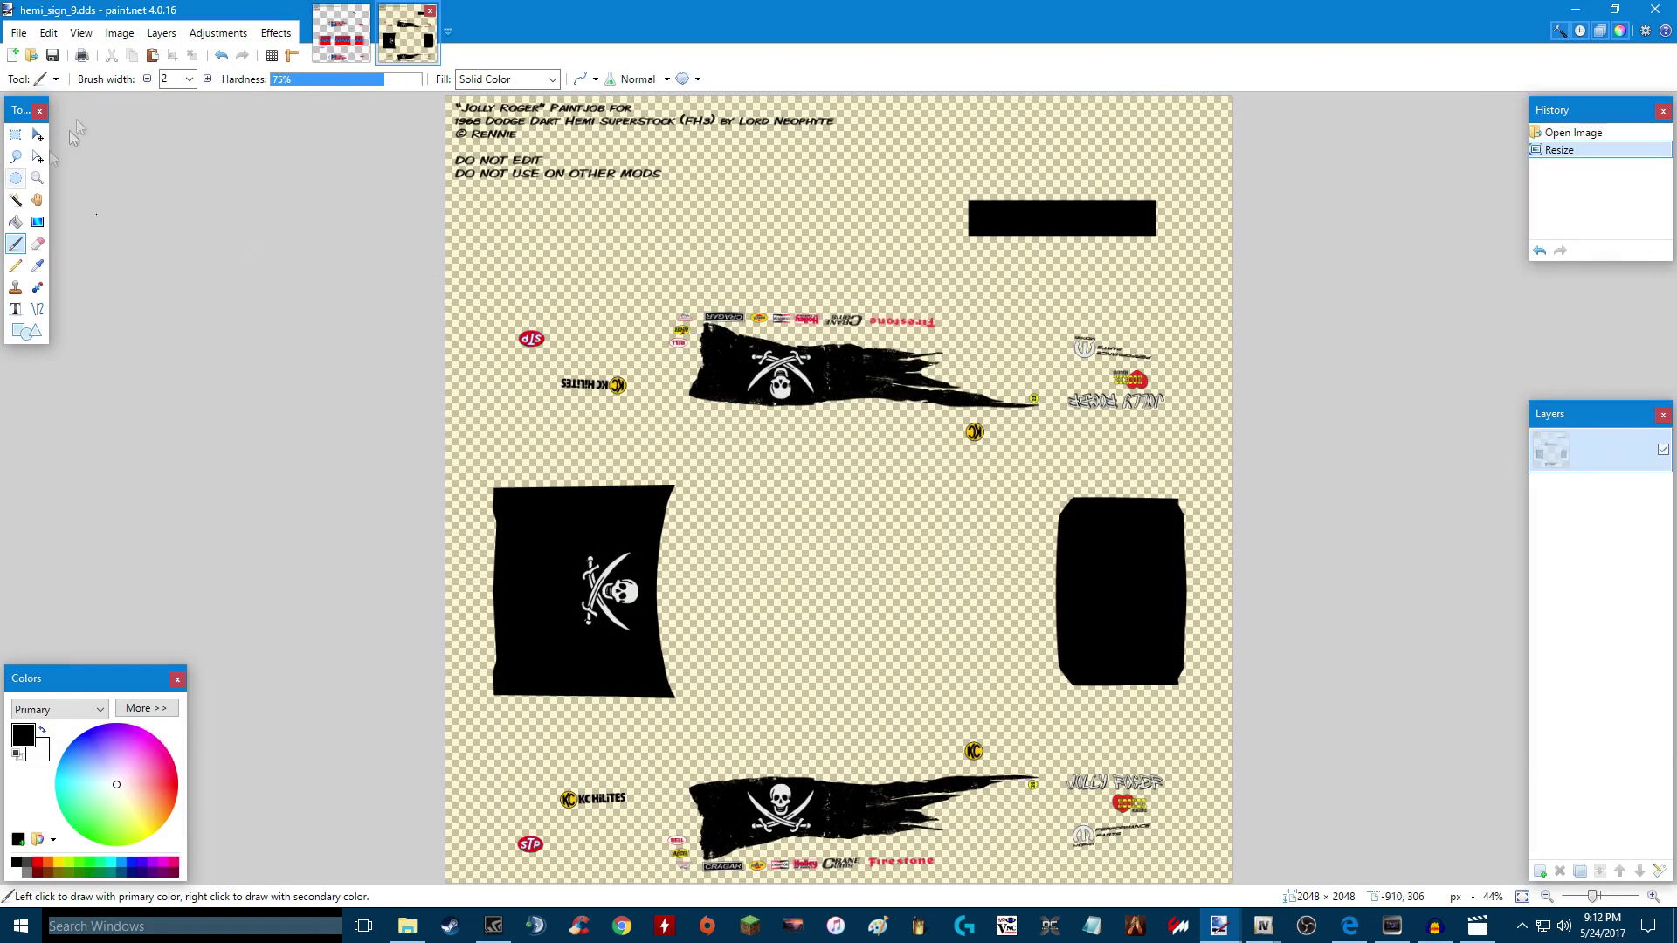
# Step: Save over the existing hemi_sign_9.dds as DXT5 without mip maps
pyautogui.click(18, 32)
pyautogui.click(53, 142)
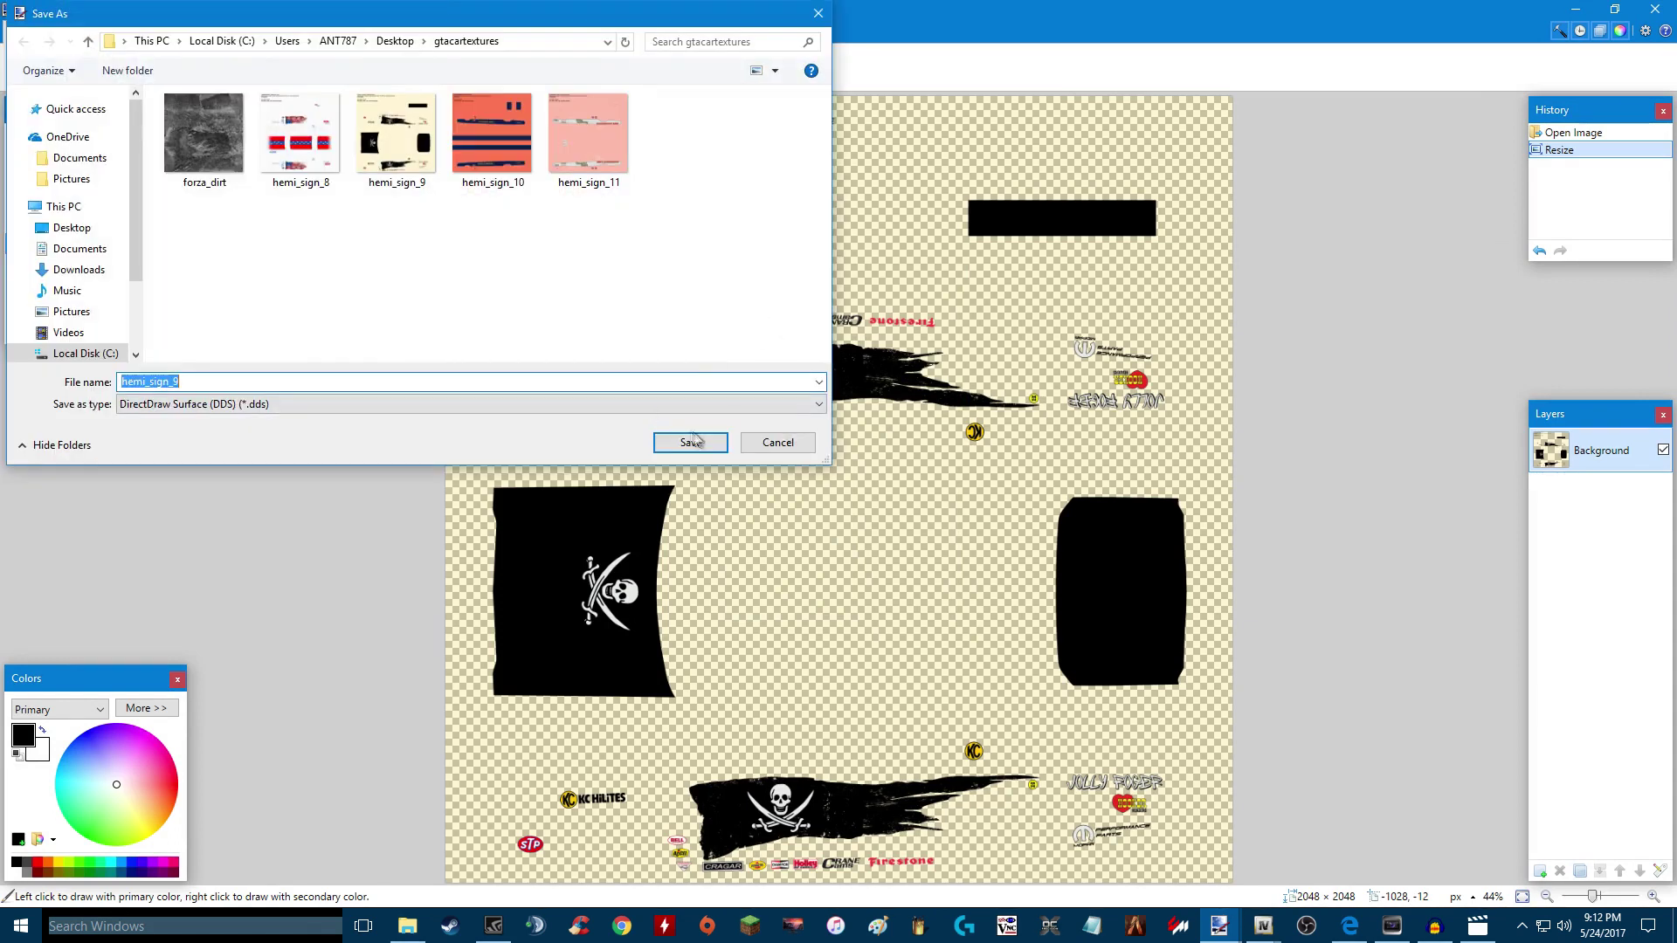
pyautogui.click(692, 442)
pyautogui.click(868, 464)
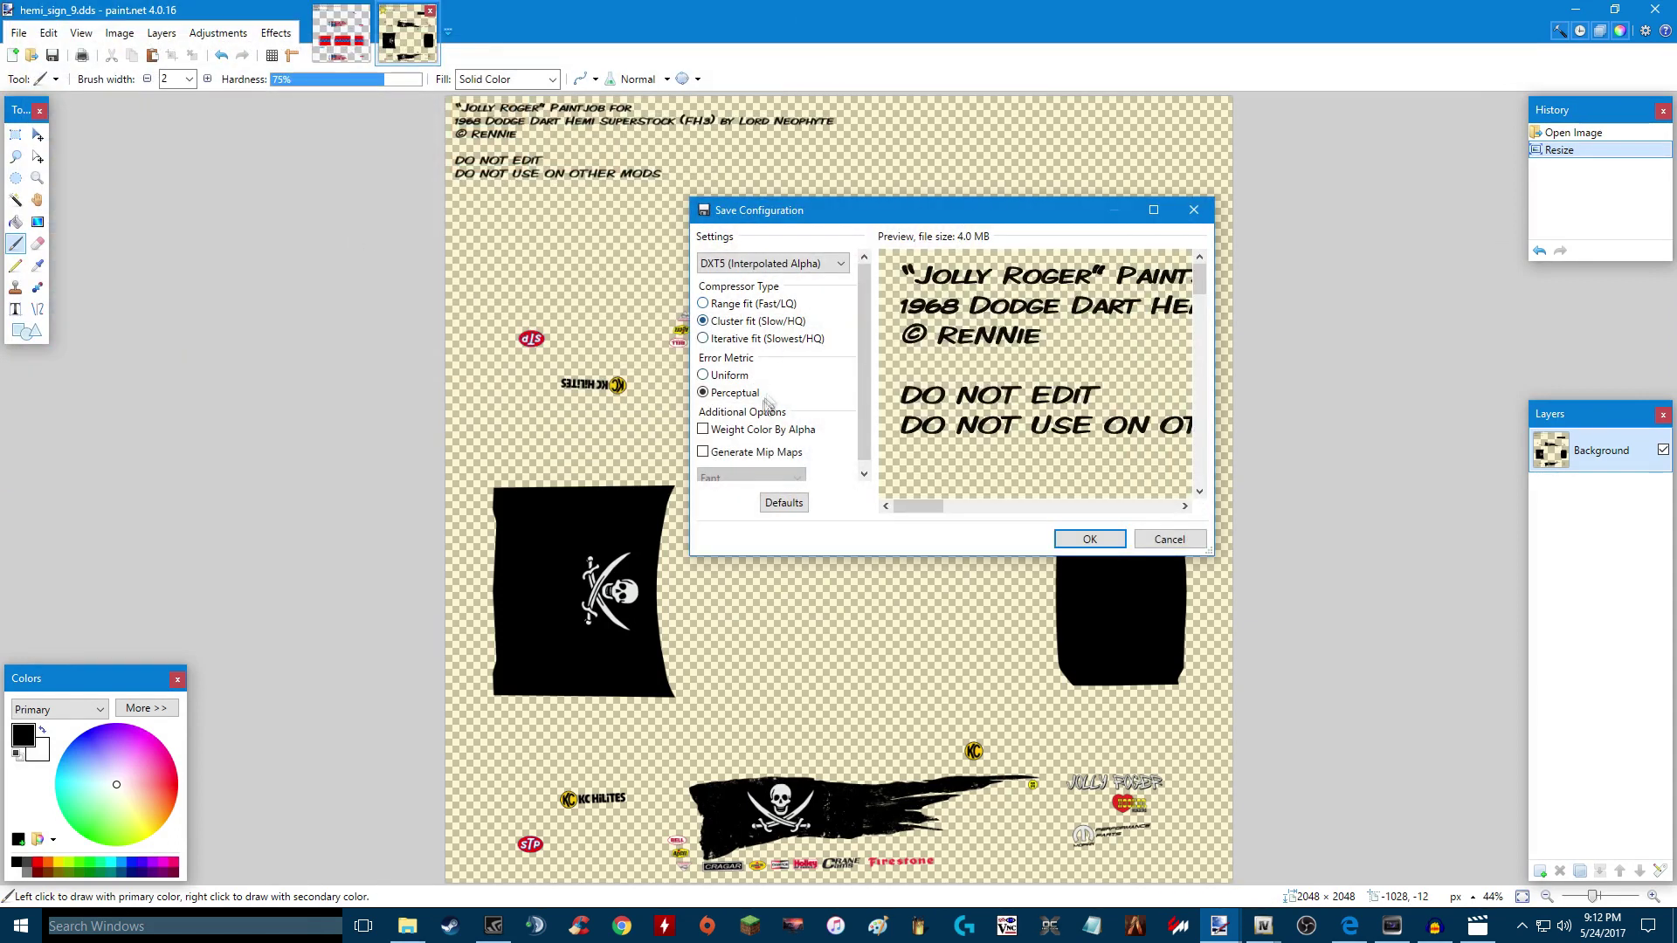
pyautogui.scroll(-1, 745, 441)
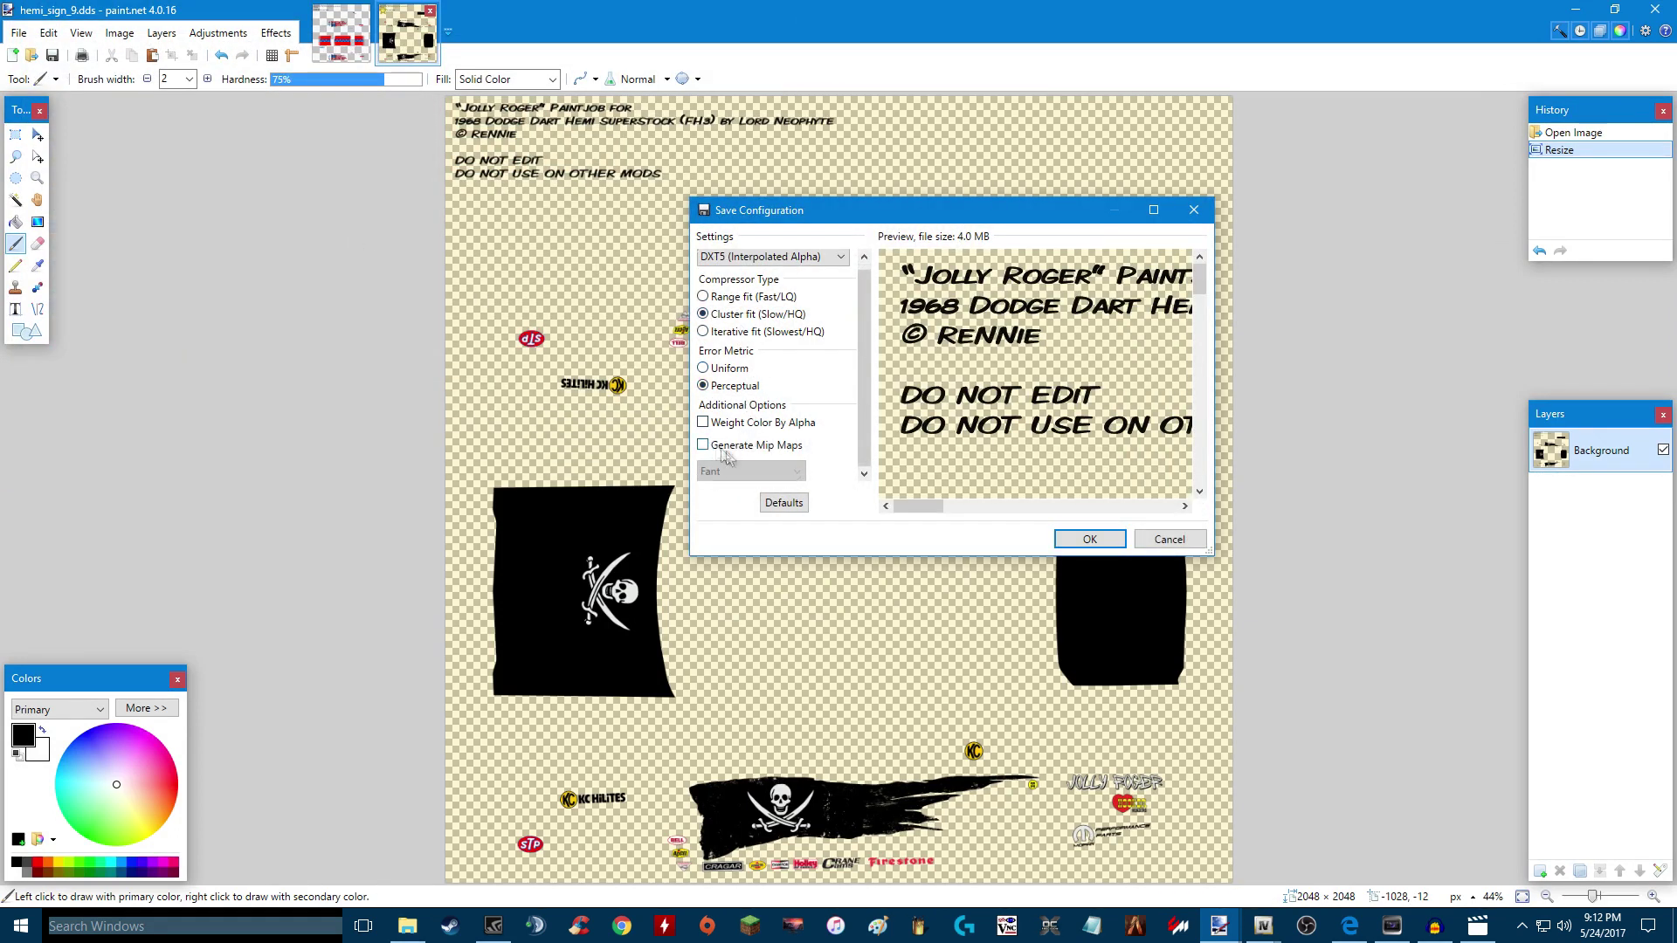
pyautogui.click(1090, 539)
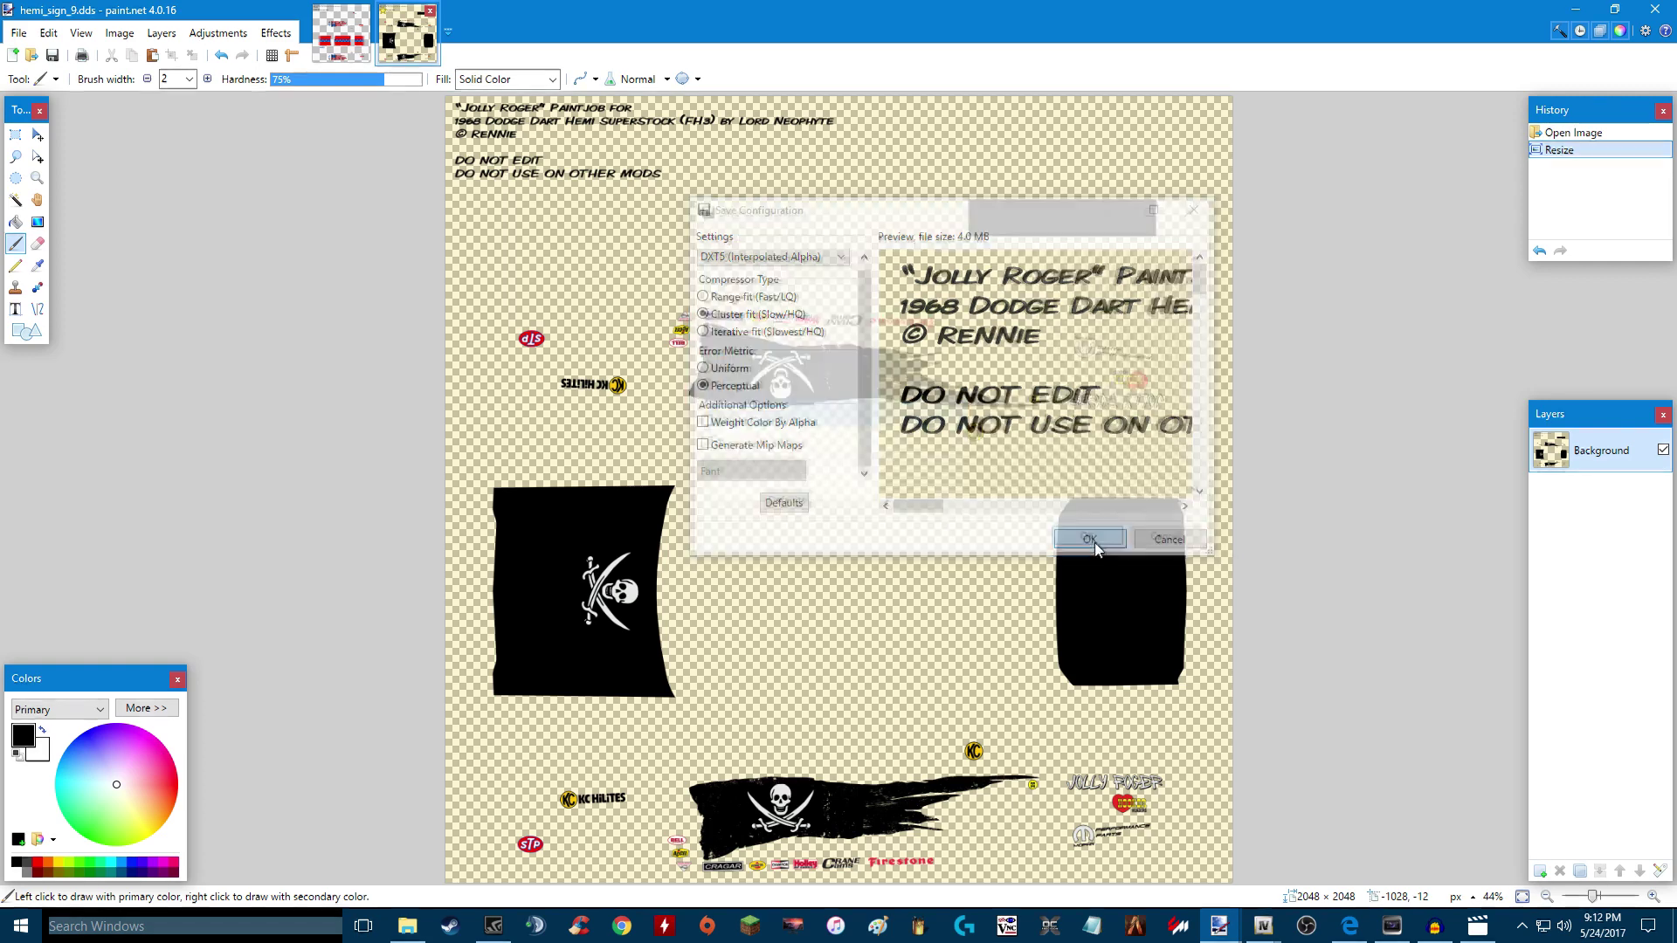
pyautogui.doubleClick(1087, 8)
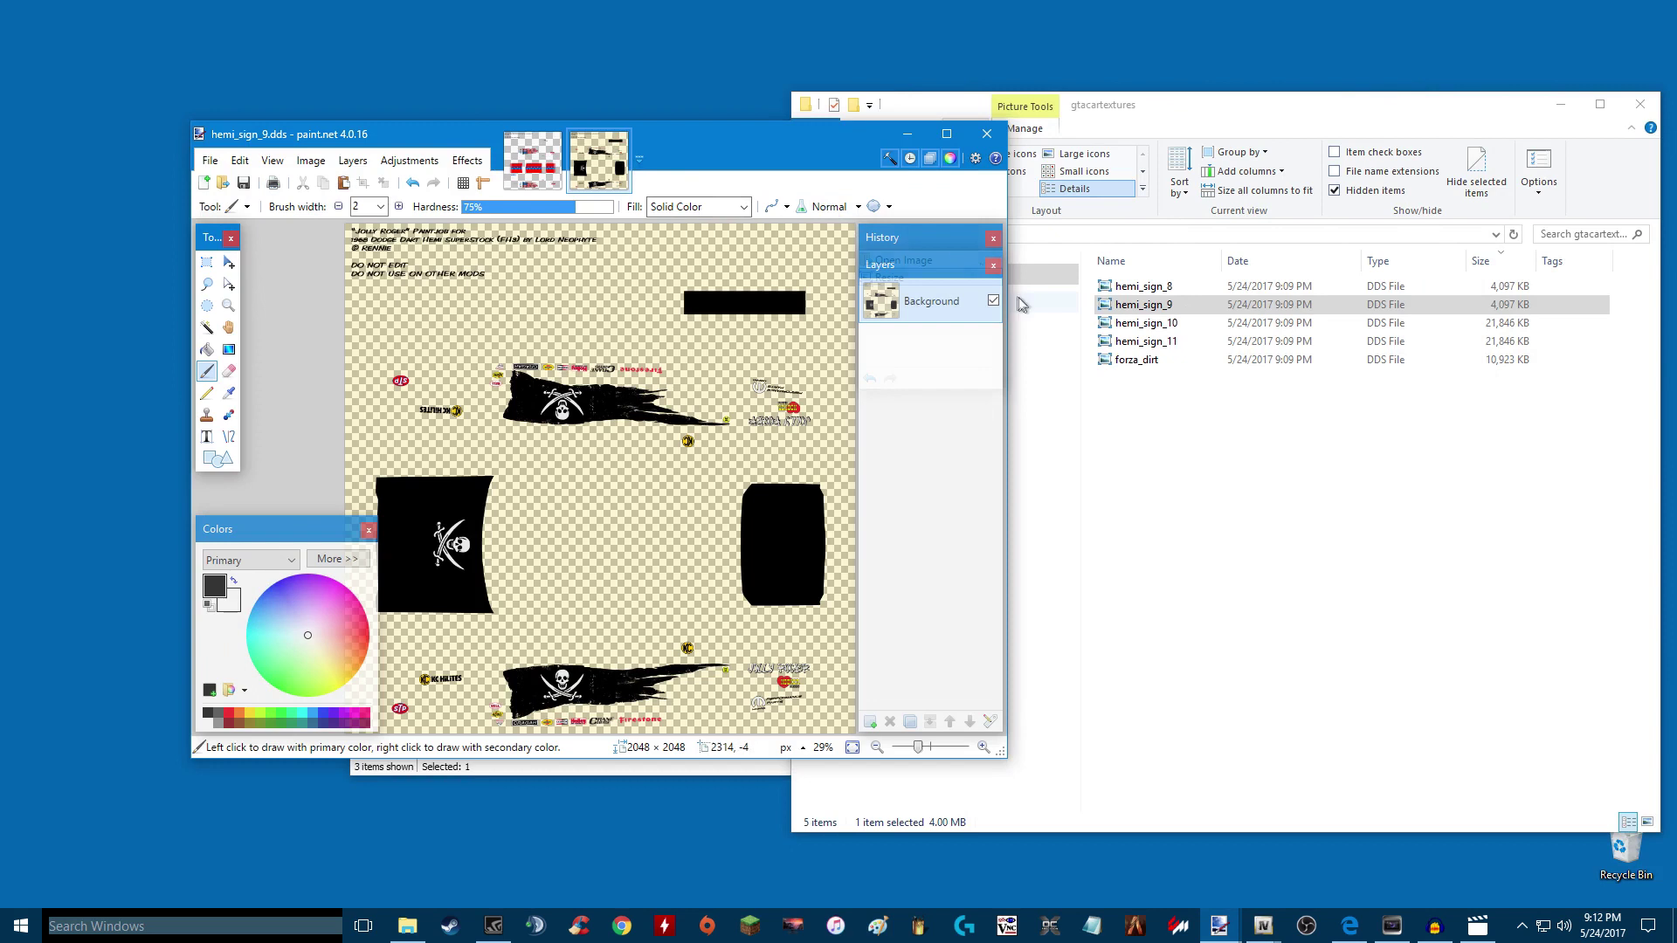
# Step: Open hemi_sign_10.dds as a new image in paint.net
pyautogui.click(1144, 323)
pyautogui.moveTo(1145, 323)
pyautogui.mouseDown()
pyautogui.moveTo(1127, 292)
pyautogui.moveTo(576, 360)
pyautogui.moveTo(618, 343)
pyautogui.mouseUp()
pyautogui.click(537, 469)
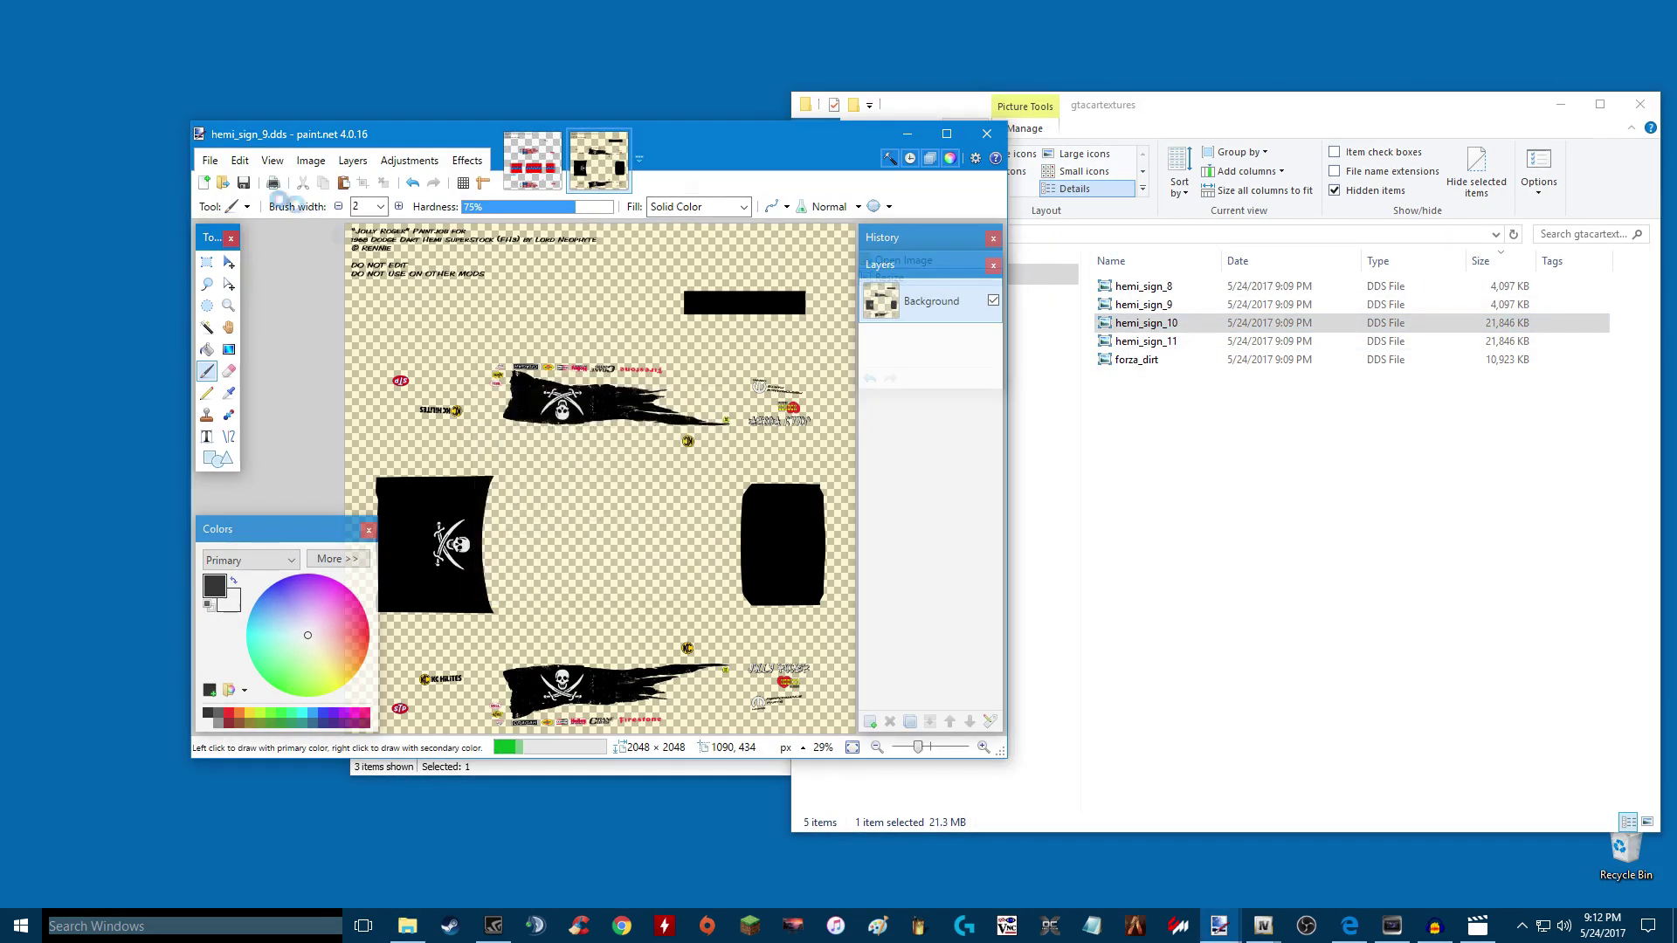
pyautogui.click(210, 160)
pyautogui.click(229, 201)
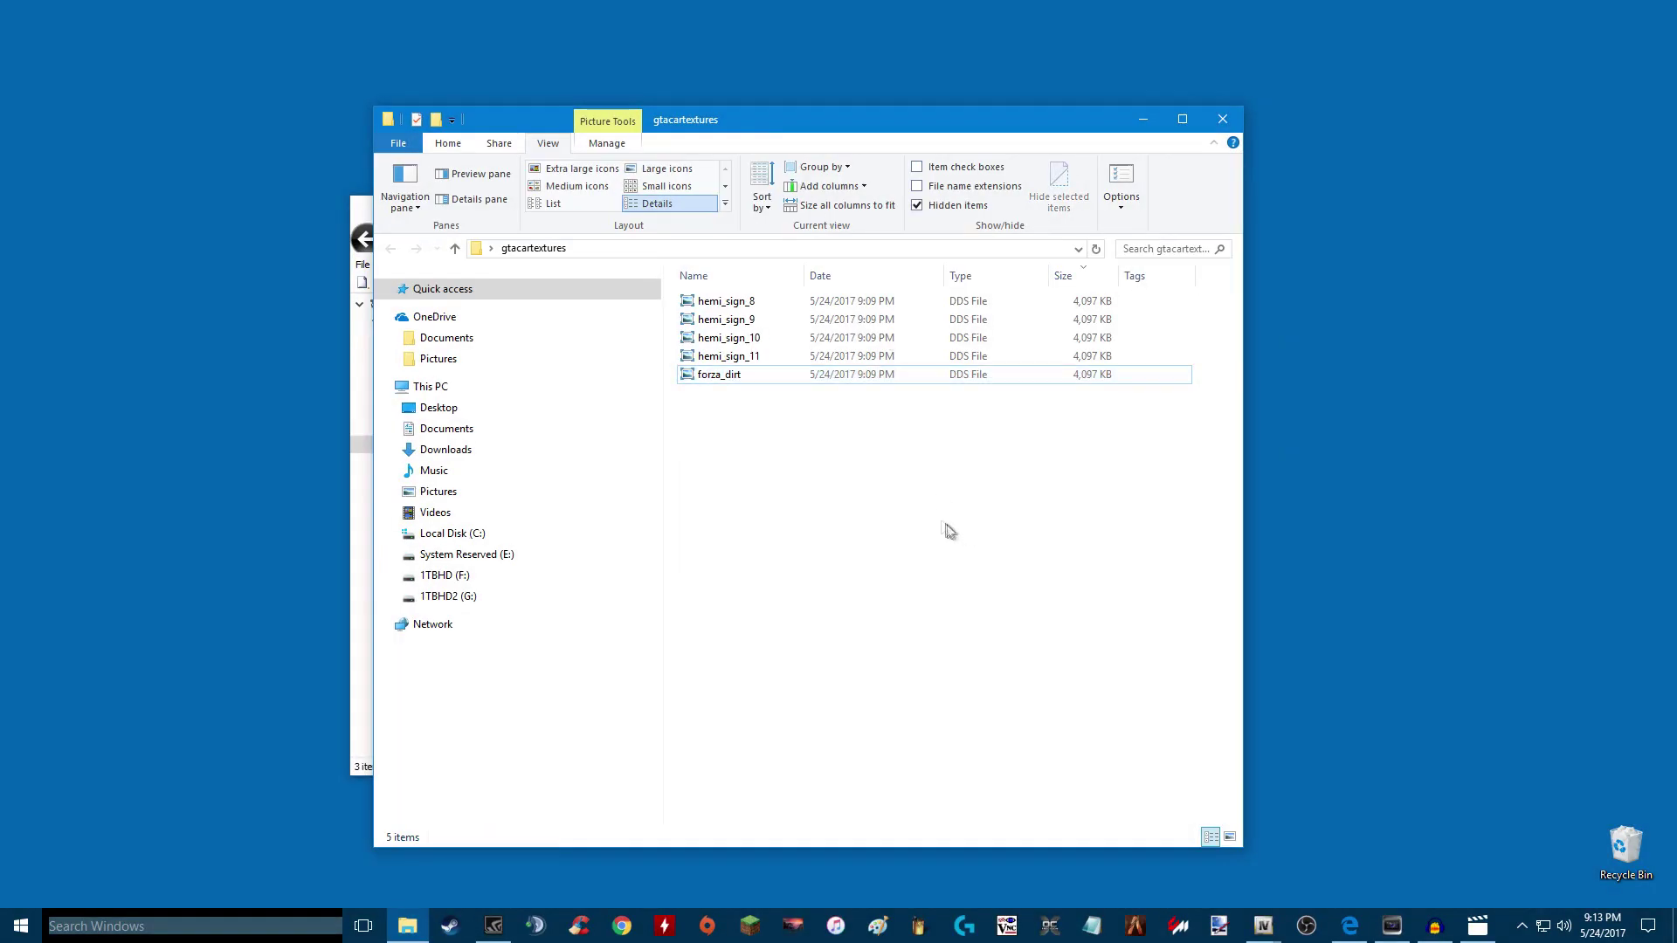
# Step: Move the gtacartextures folder right to uncover OpenIV and bring up the dart.ytd texture editor
pyautogui.moveTo(1101, 581); pyautogui.dragTo(749, 487)
pyautogui.moveTo(1195, 541); pyautogui.dragTo(940, 534)
pyautogui.moveTo(876, 139); pyautogui.dragTo(1119, 158)
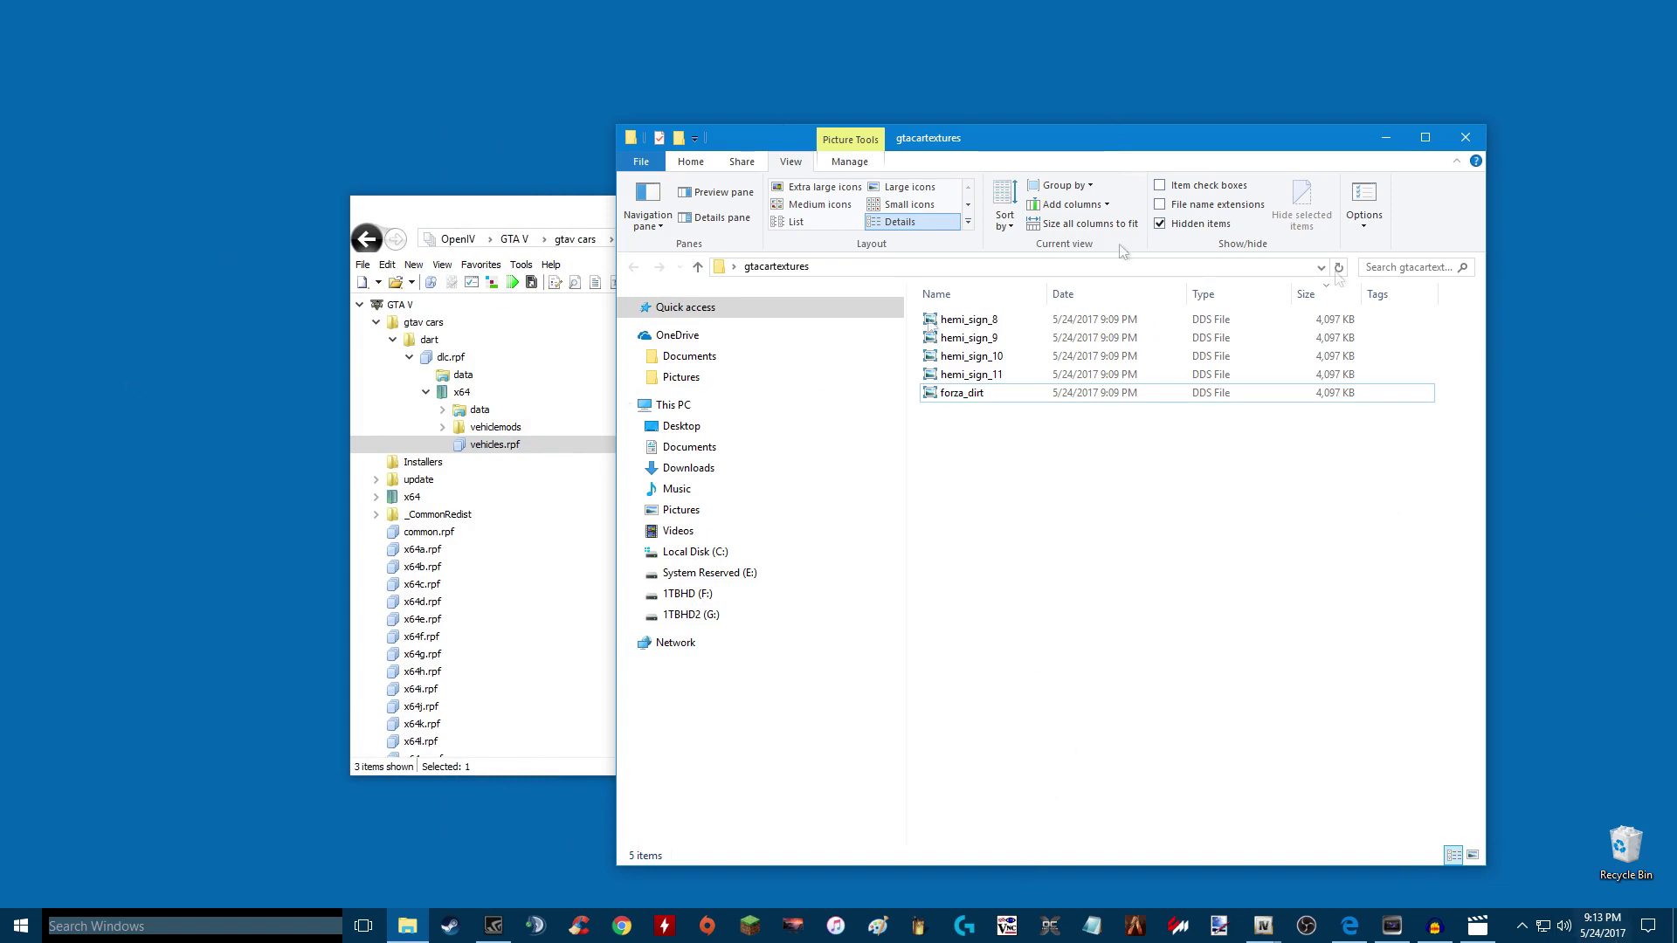
pyautogui.click(409, 164)
pyautogui.click(1212, 148)
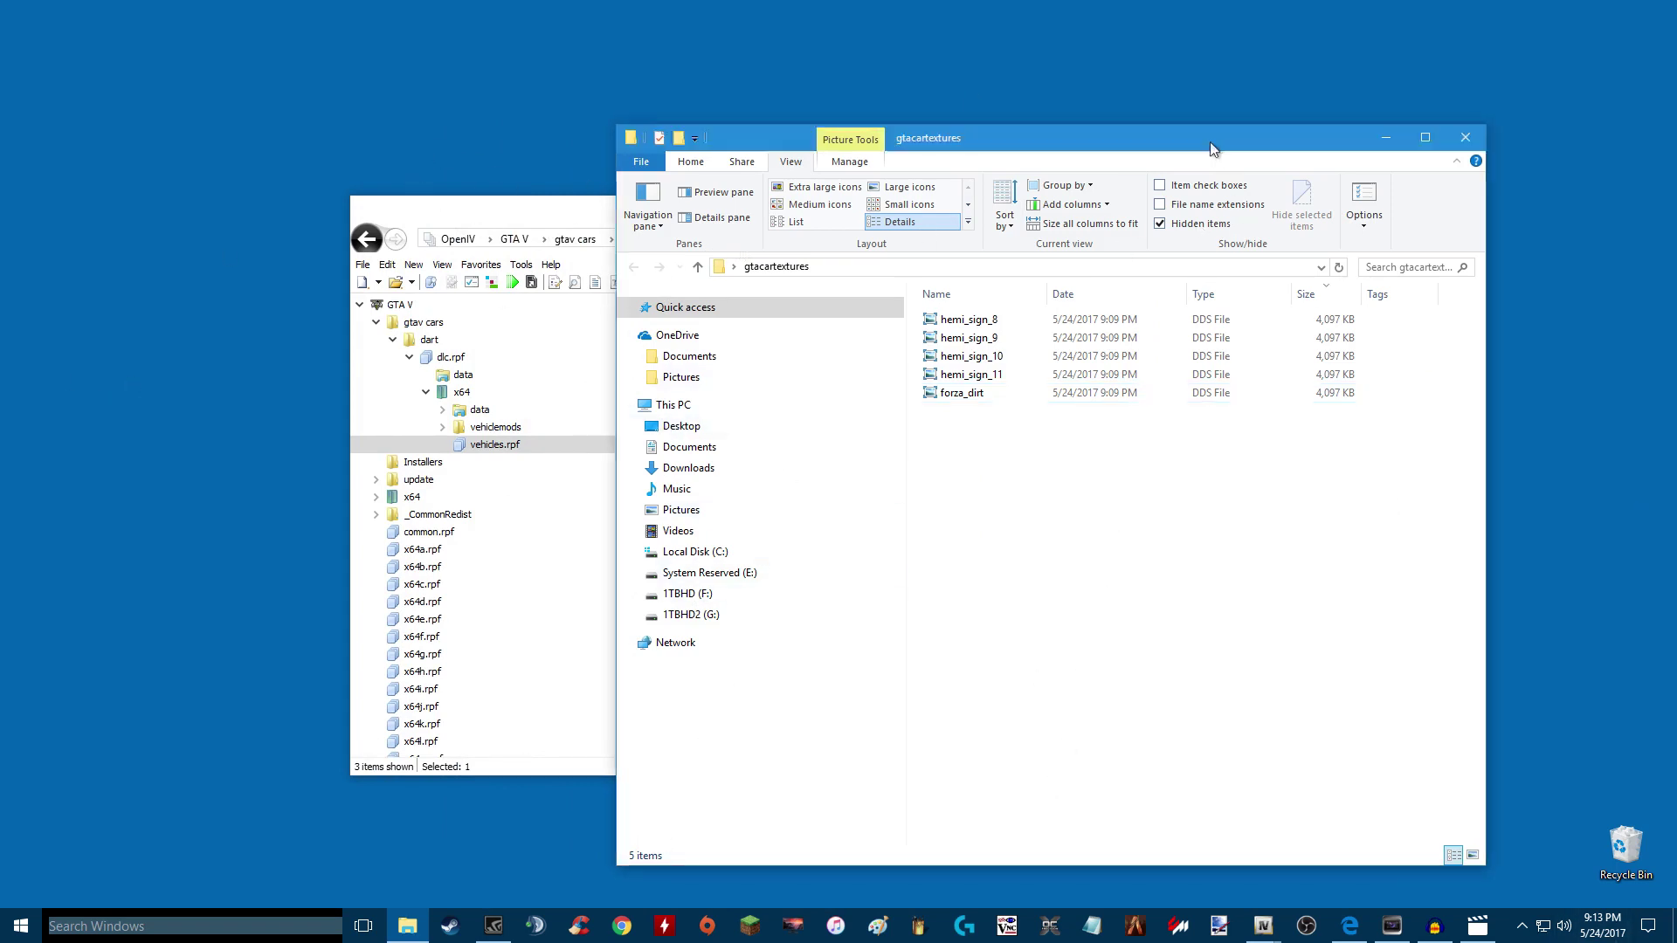
pyautogui.moveTo(1211, 148); pyautogui.dragTo(1296, 141)
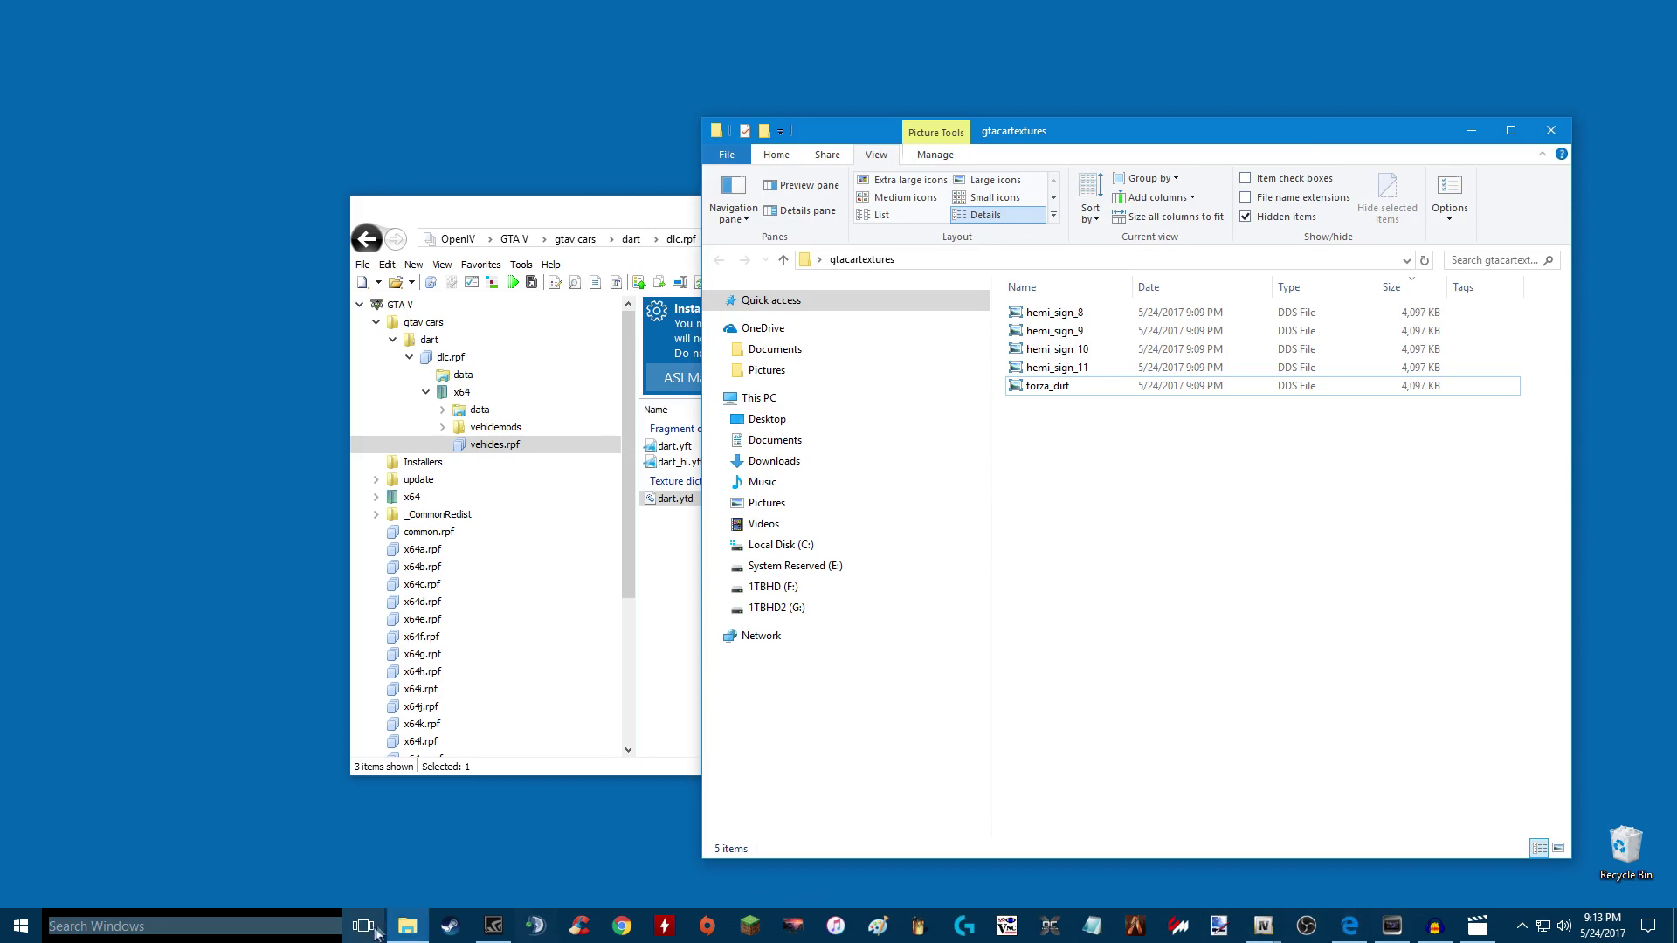
pyautogui.moveTo(1266, 926)
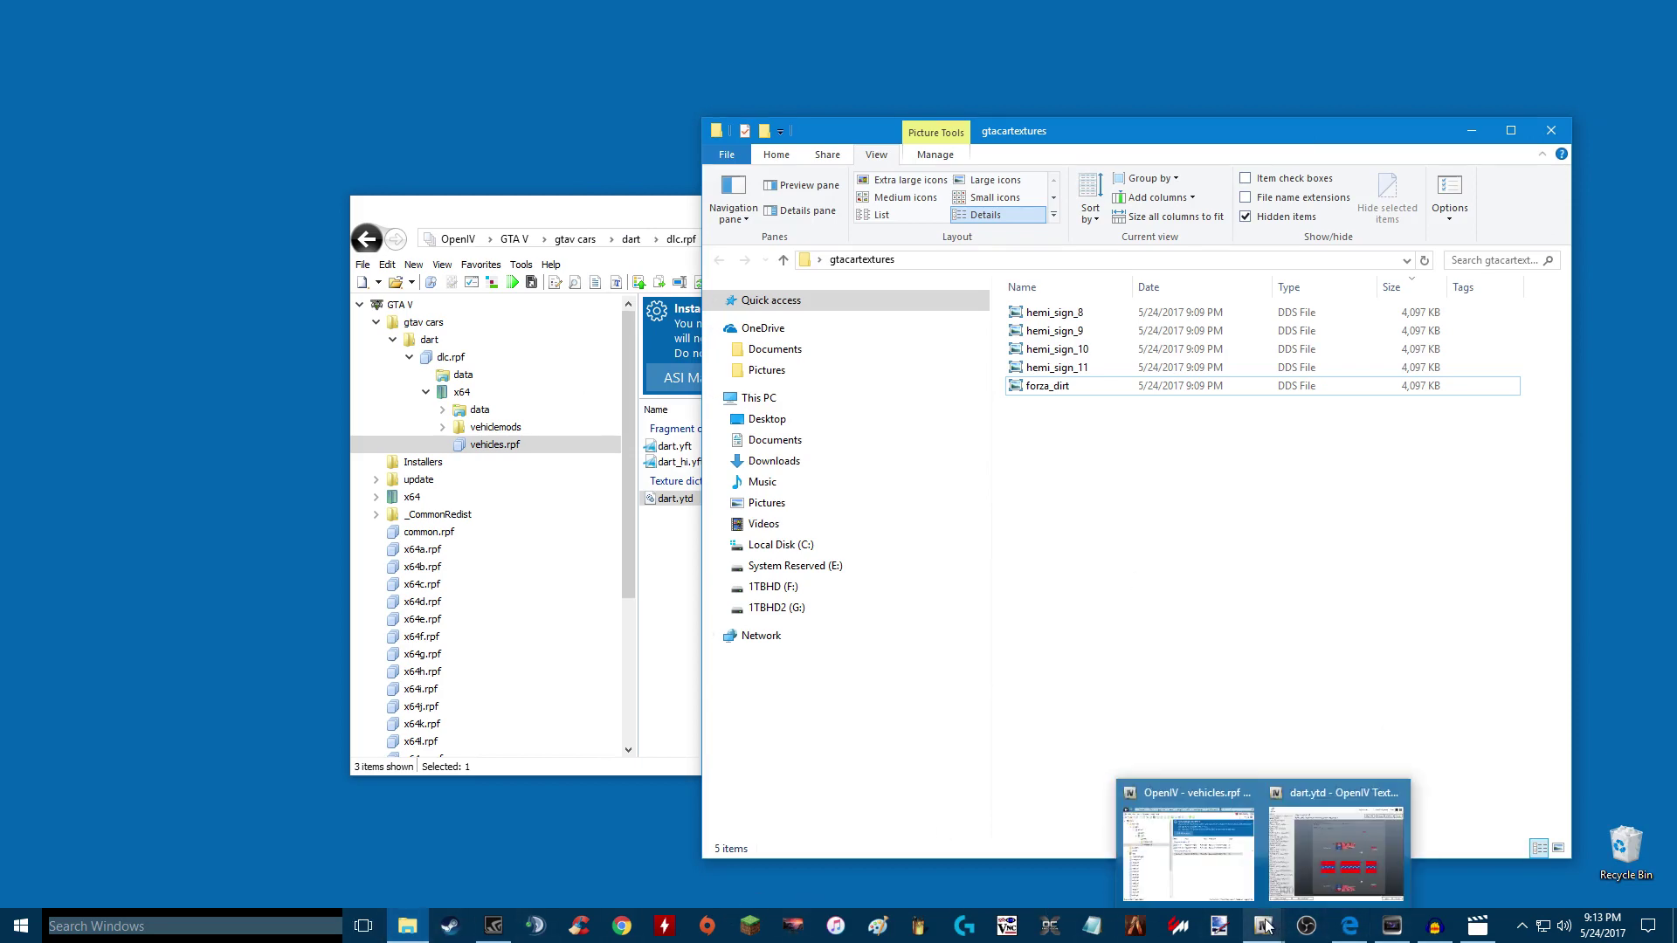
pyautogui.click(1336, 848)
# Step: Import all five resized DDS files into dart.ytd with DXT5 texture format
pyautogui.moveTo(468, 76)
pyautogui.mouseDown()
pyautogui.moveTo(479, 50)
pyautogui.moveTo(480, 67)
pyautogui.moveTo(462, 65)
pyautogui.mouseUp()
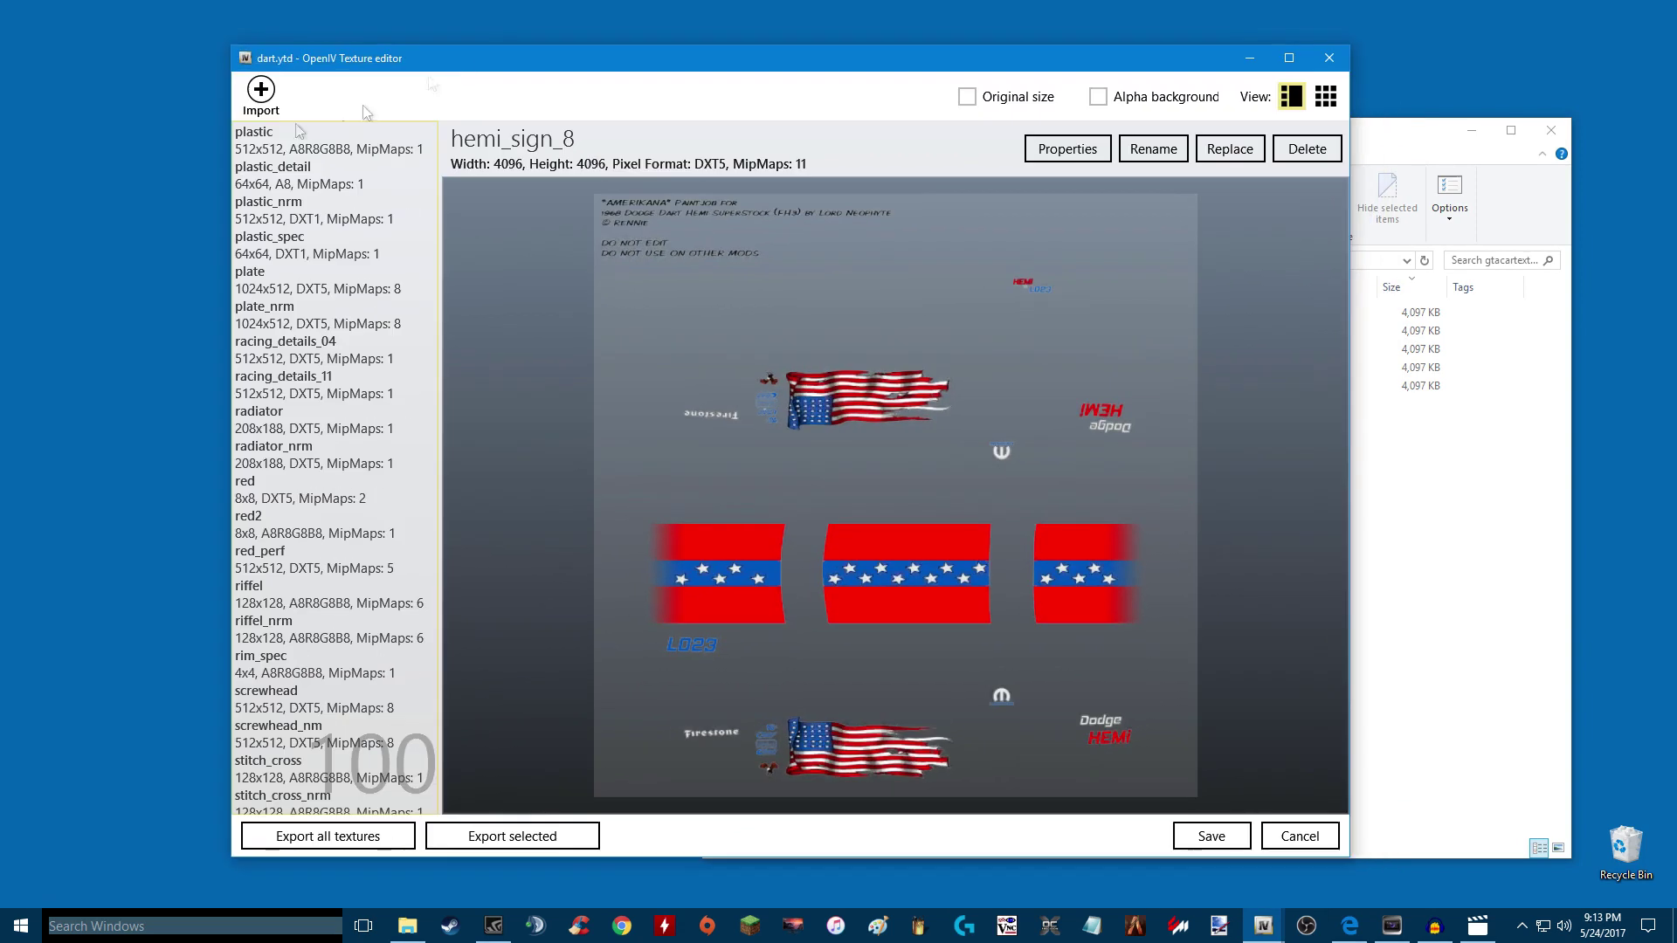
pyautogui.click(261, 91)
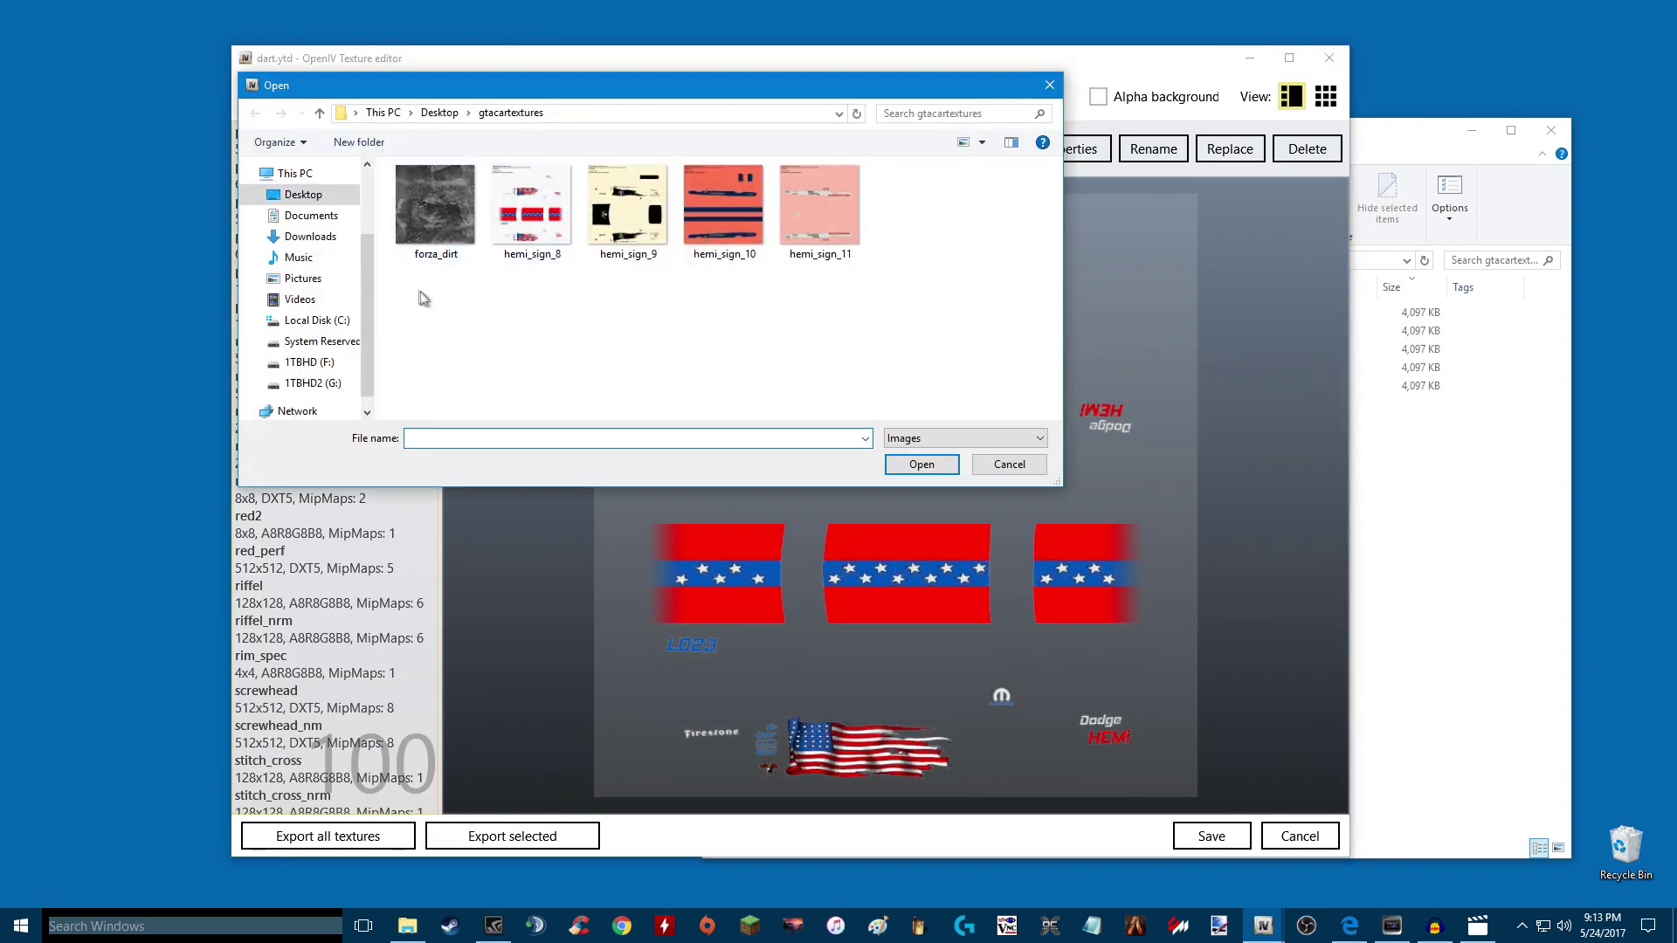
pyautogui.moveTo(418, 306); pyautogui.dragTo(924, 215)
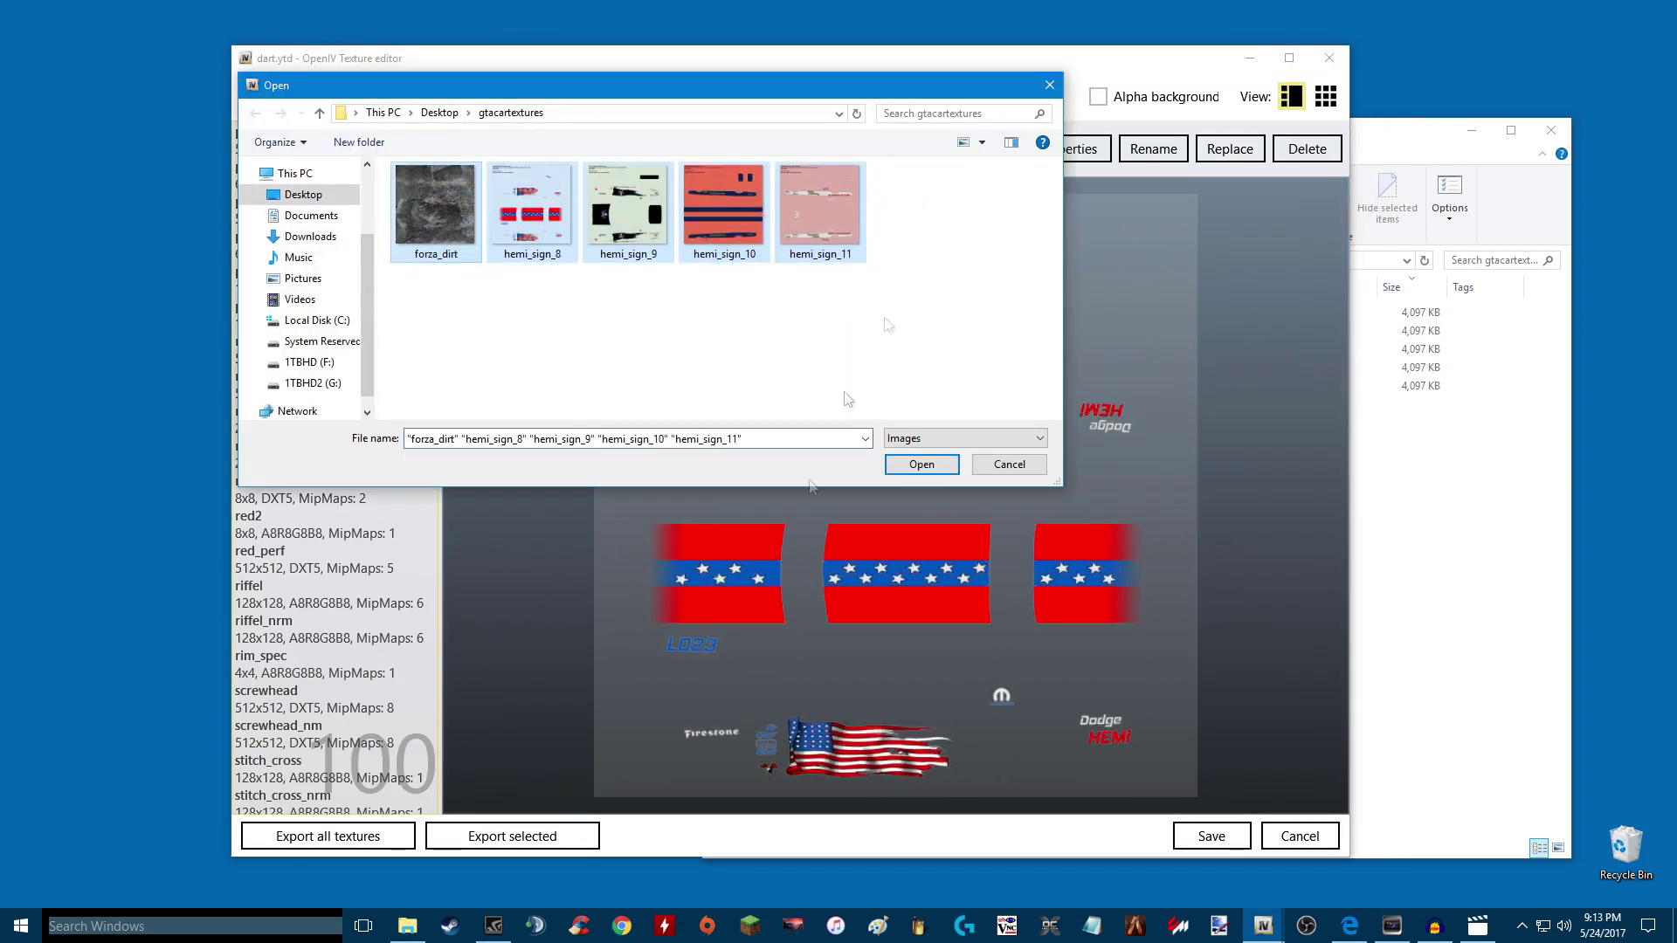
pyautogui.click(907, 466)
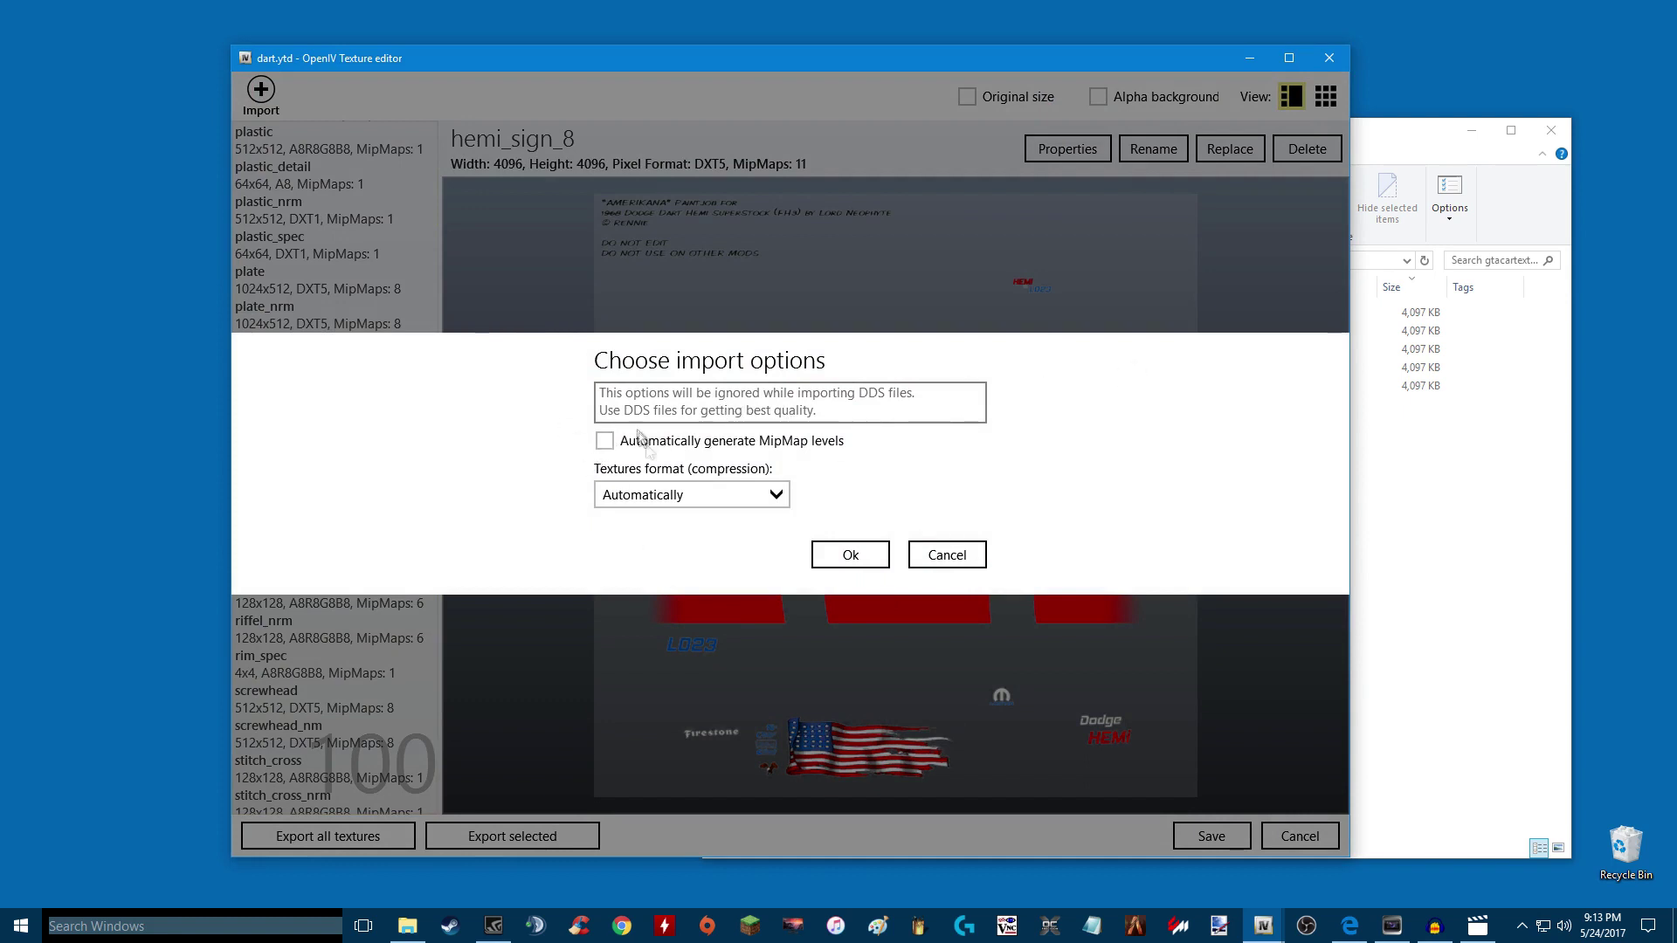
pyautogui.click(654, 498)
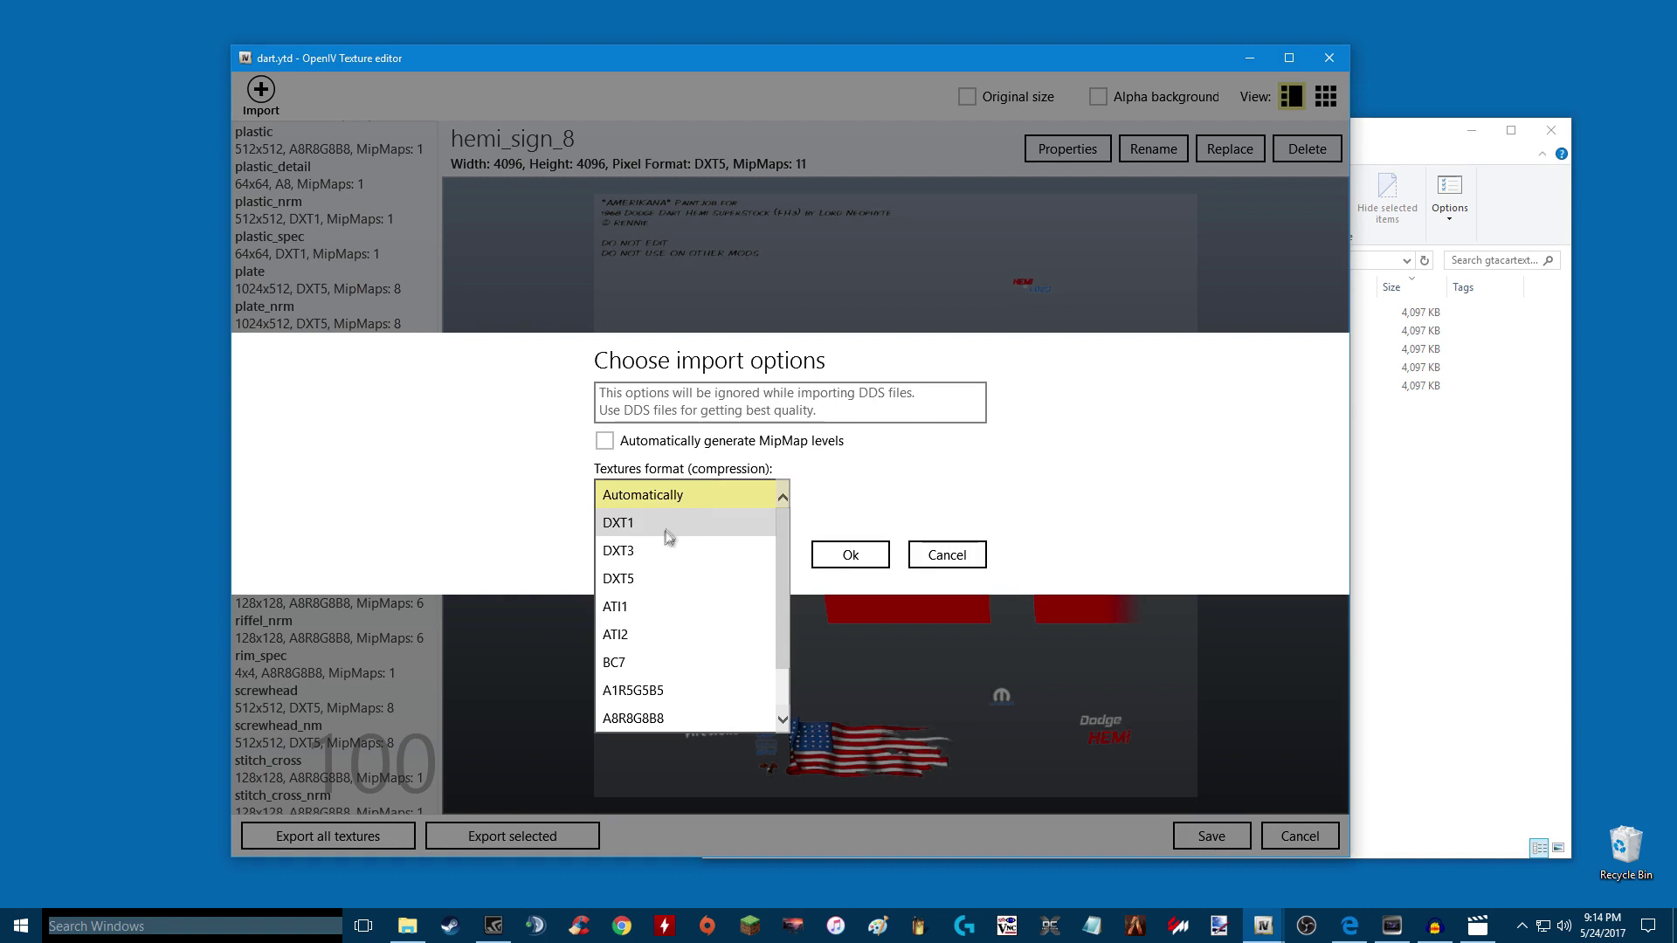
pyautogui.click(672, 578)
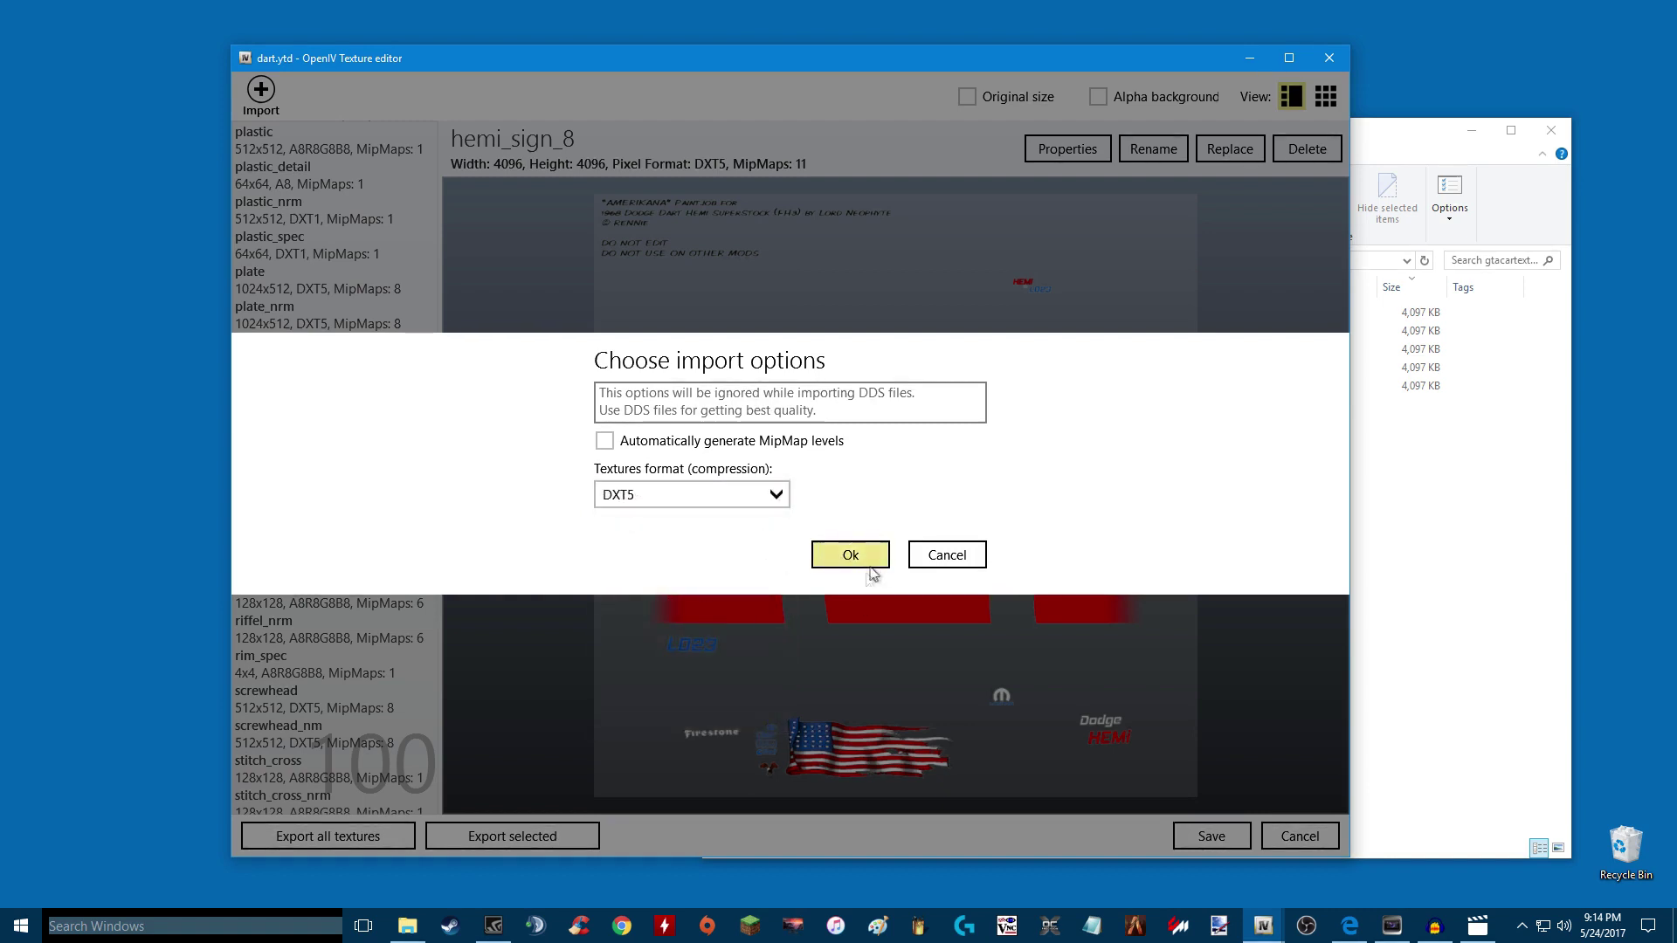
pyautogui.click(859, 551)
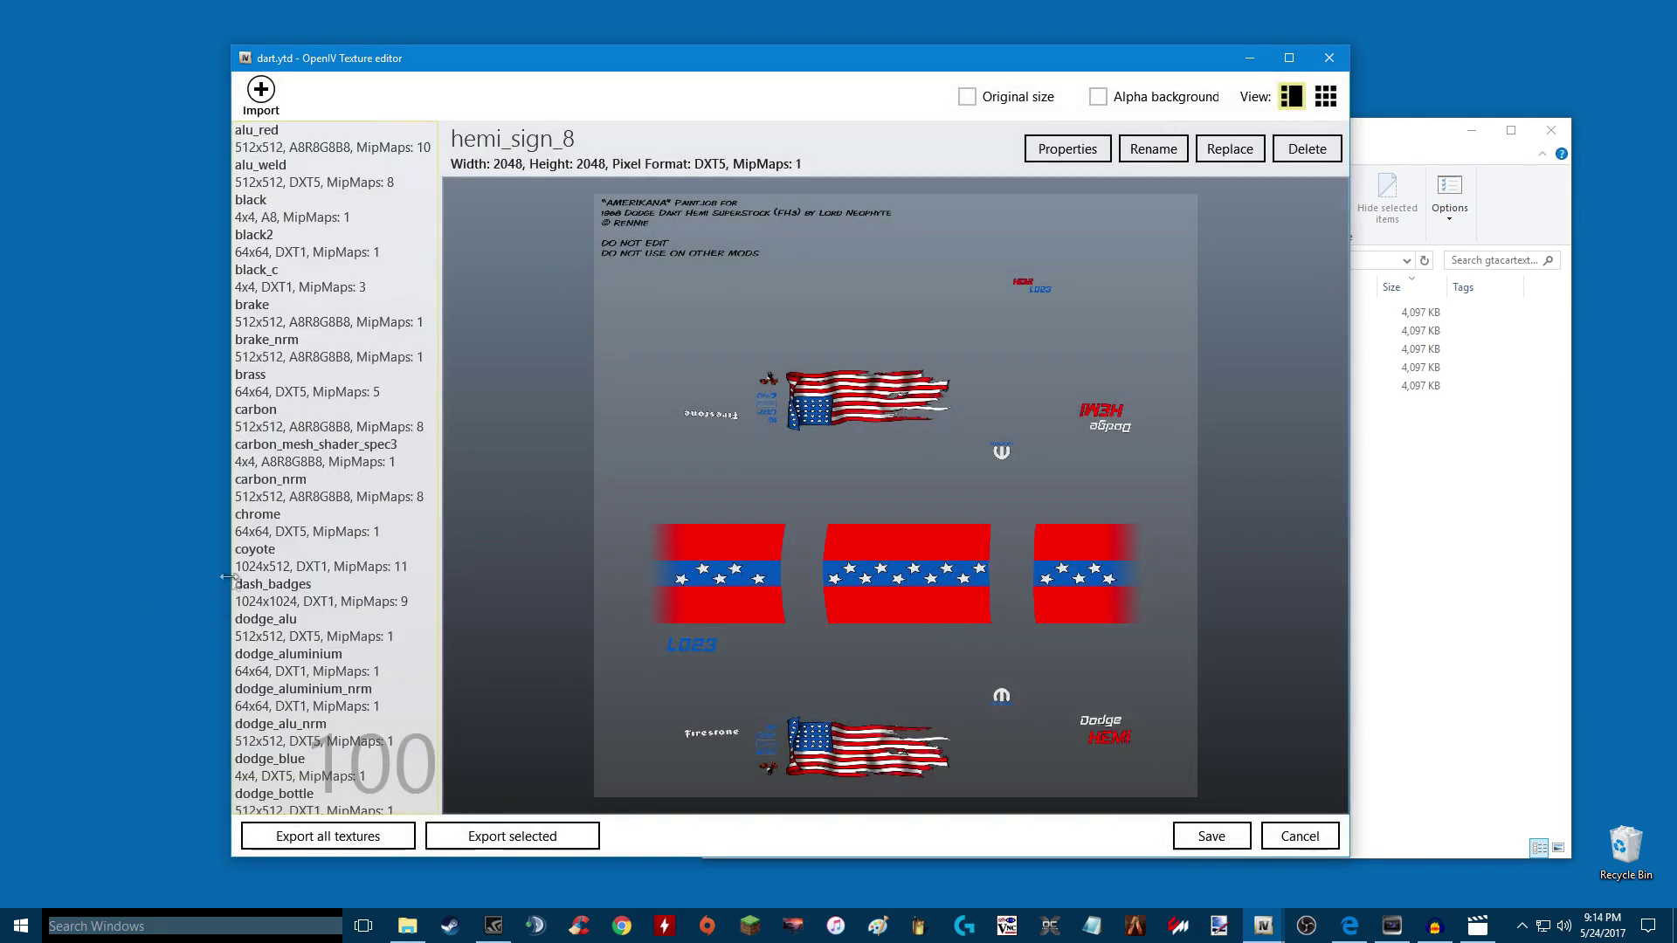
# Step: Confirm forza_dirt now shows 2048×2048 DXT5, then save dart.ytd
pyautogui.scroll(-5, 308, 732)
pyautogui.scroll(-5, 306, 725)
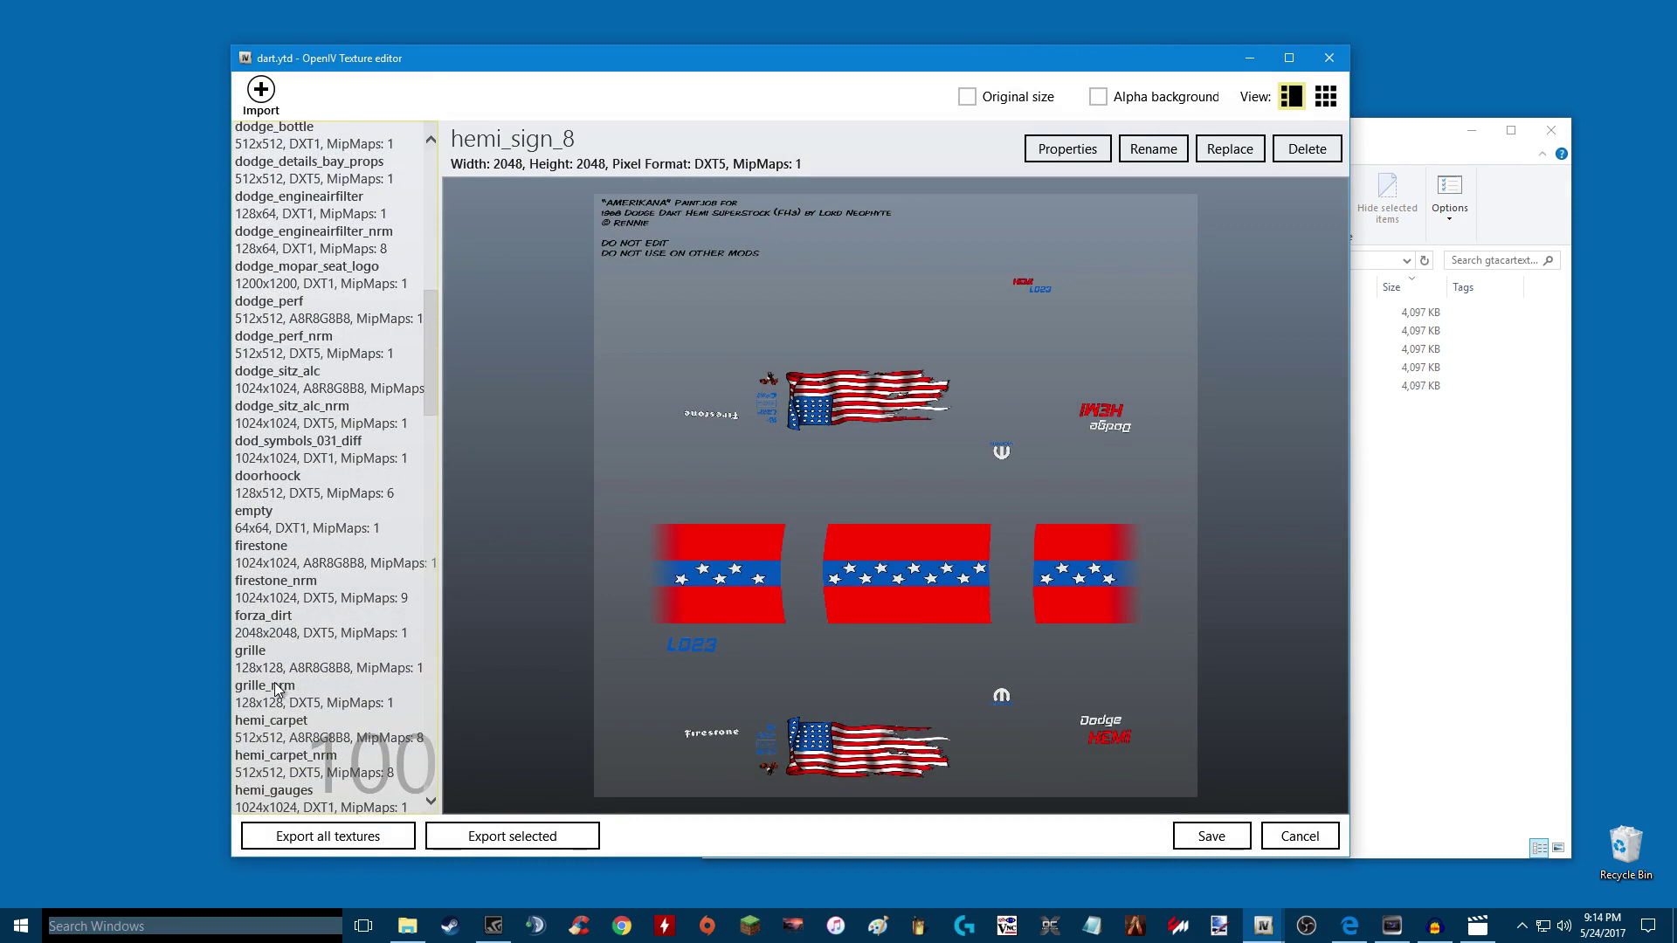
pyautogui.scroll(-3, 275, 687)
pyautogui.click(306, 485)
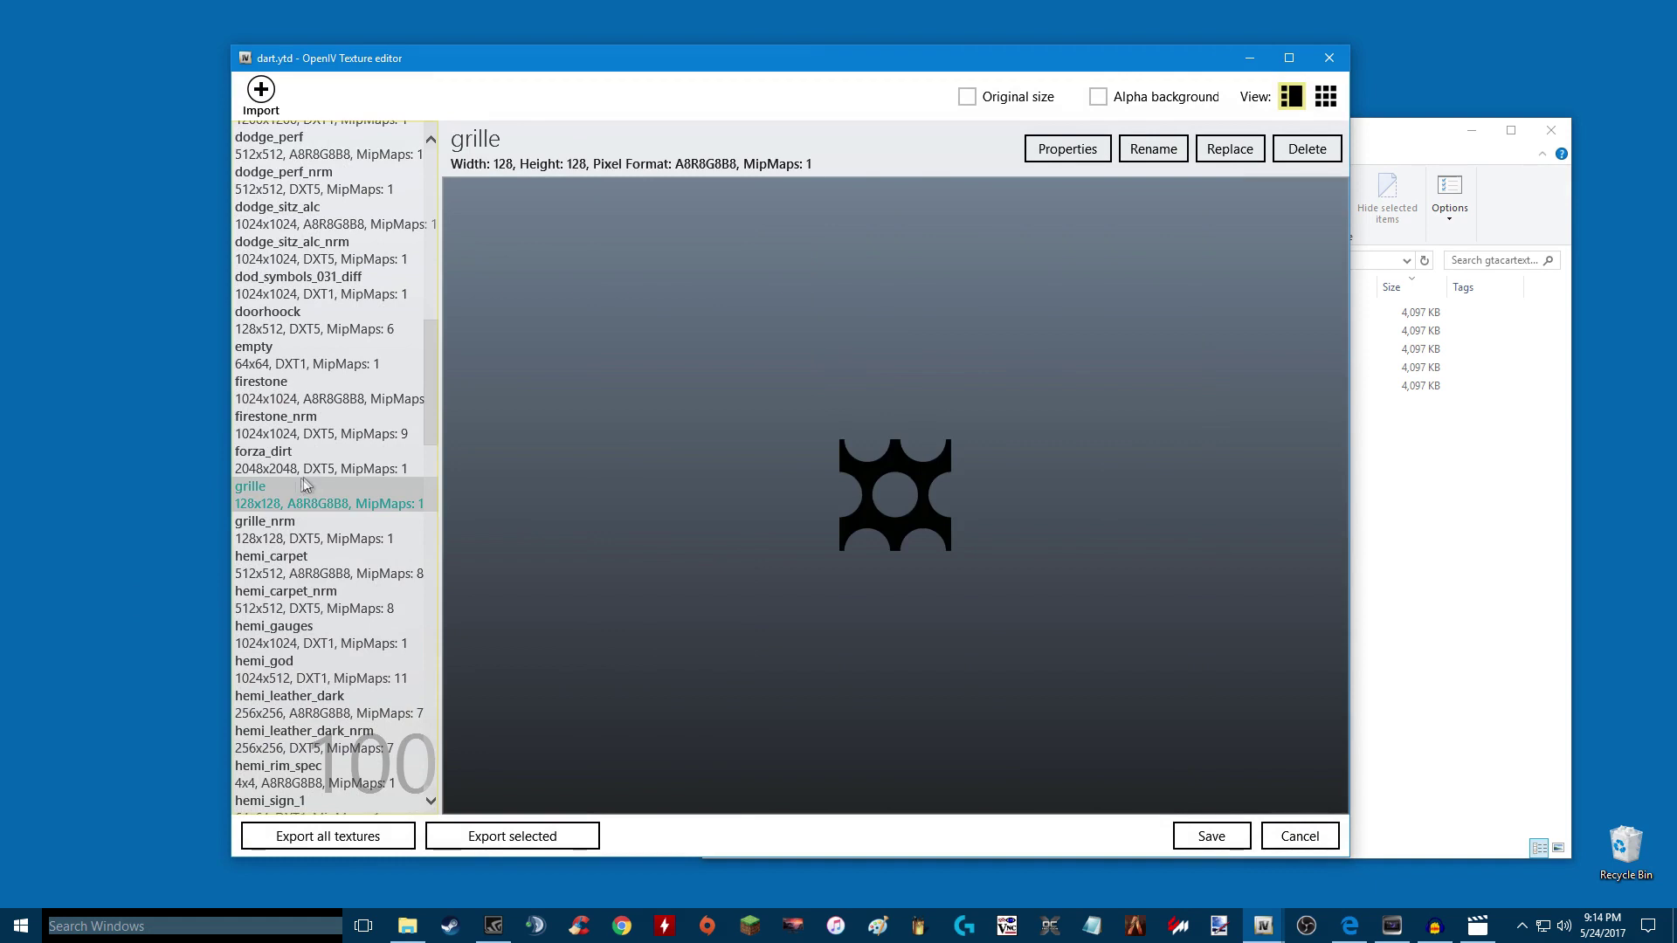
pyautogui.click(286, 469)
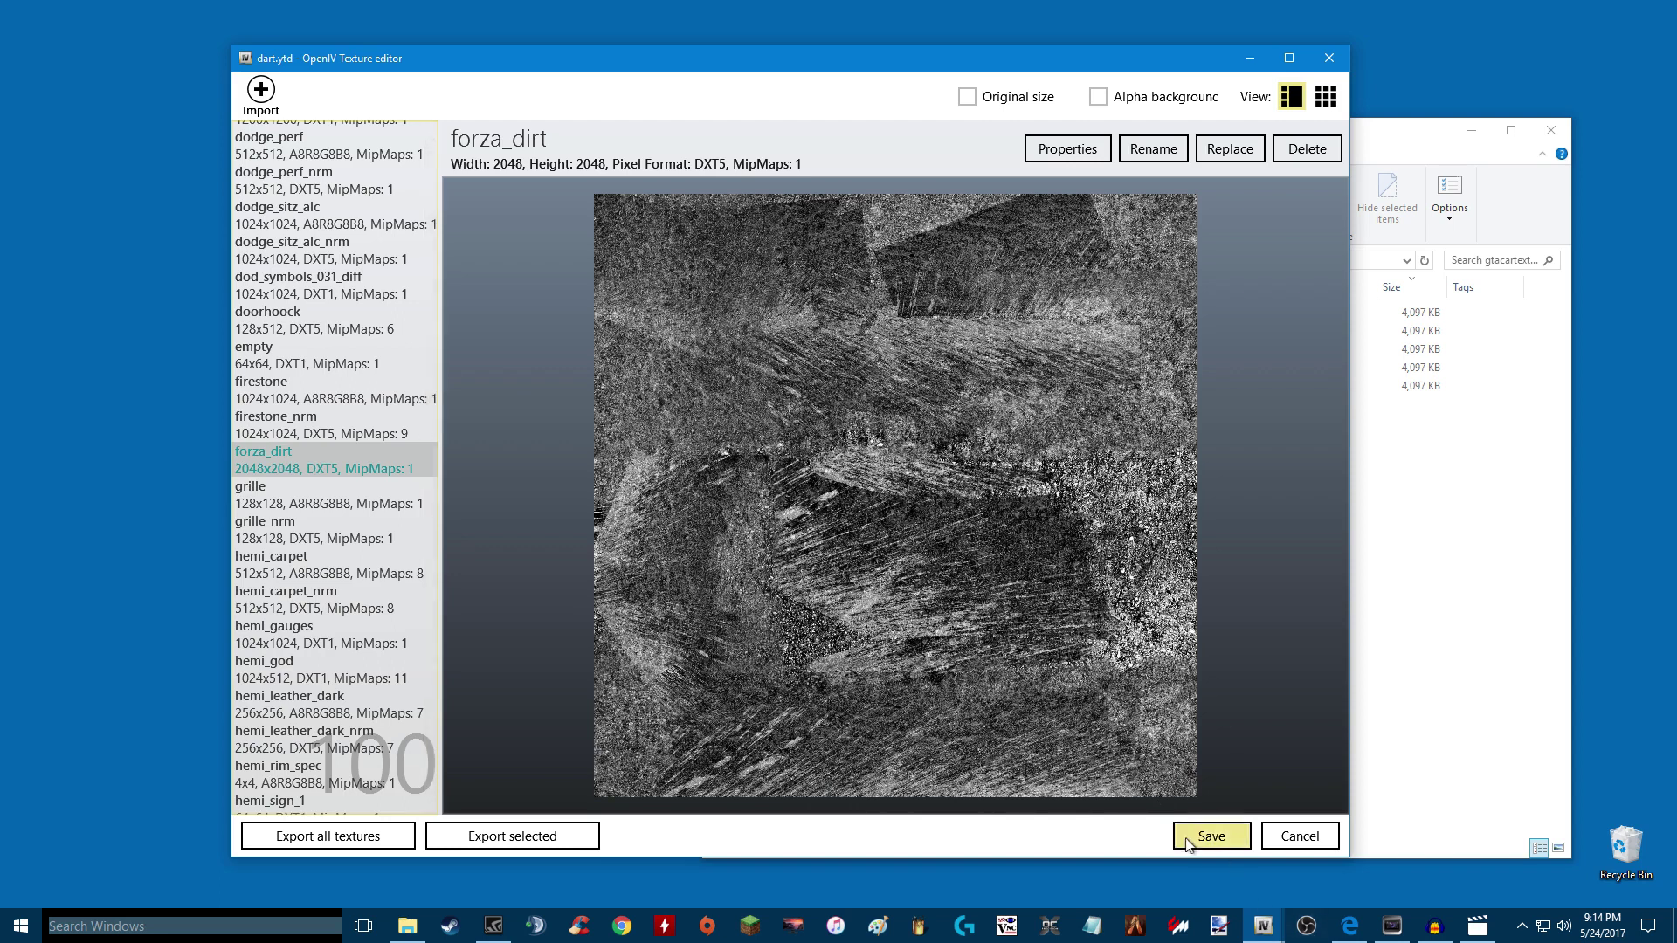
pyautogui.click(1215, 836)
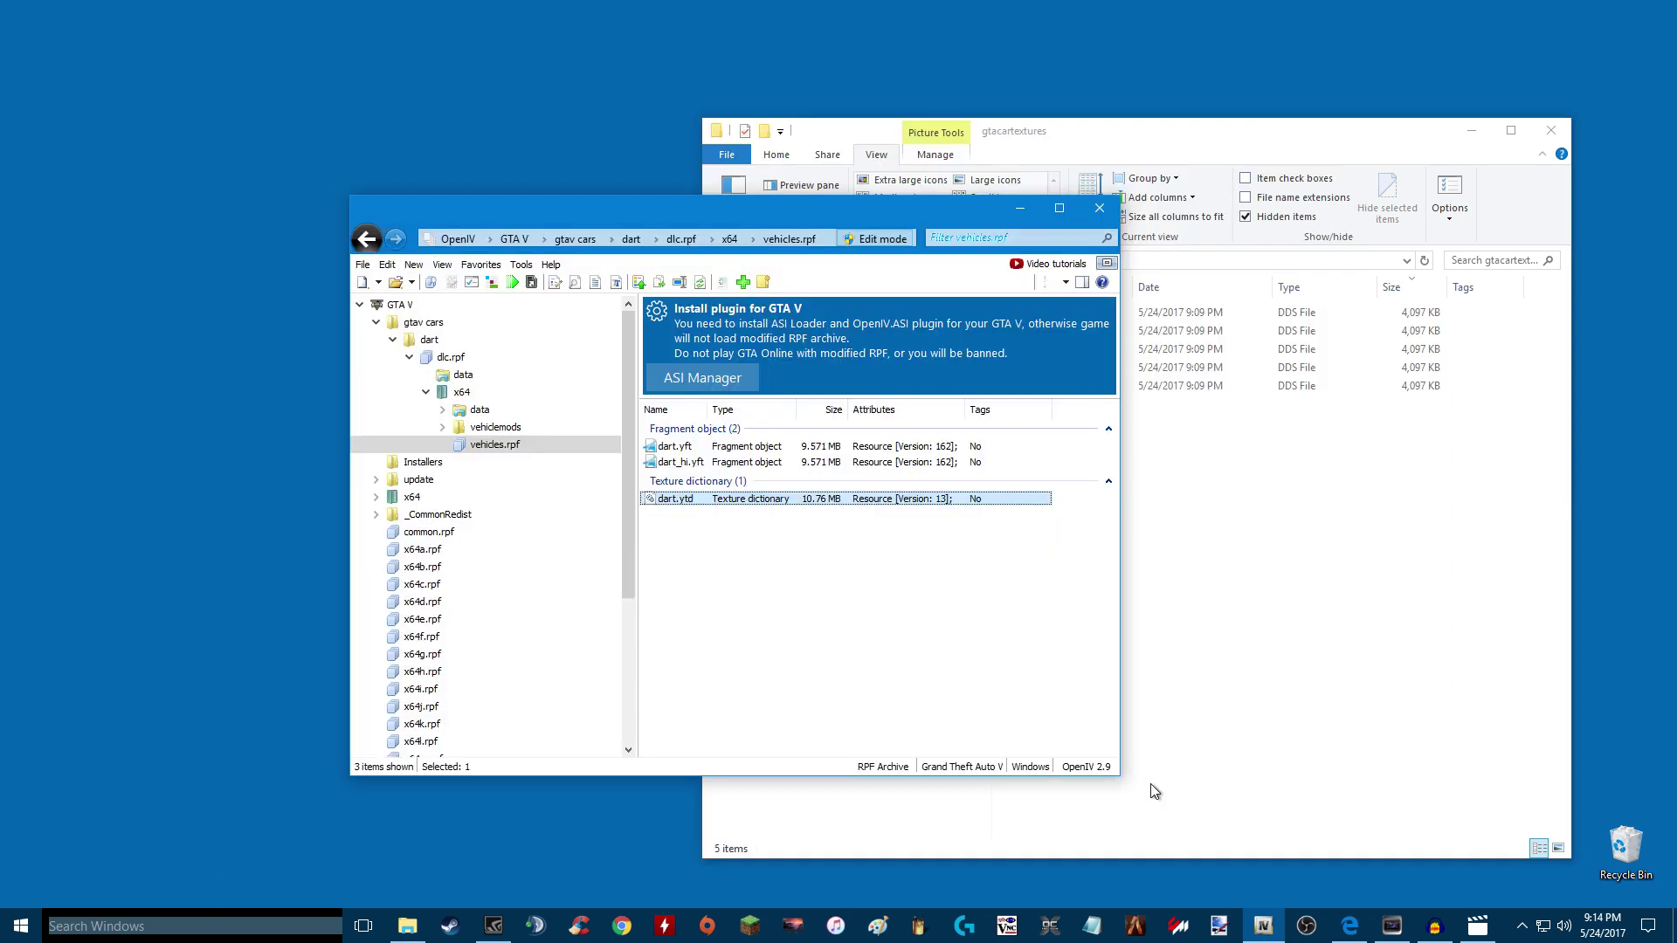
# Step: Show the GTA V folder from OpenIV's tree in Windows Explorer
pyautogui.click(699, 592)
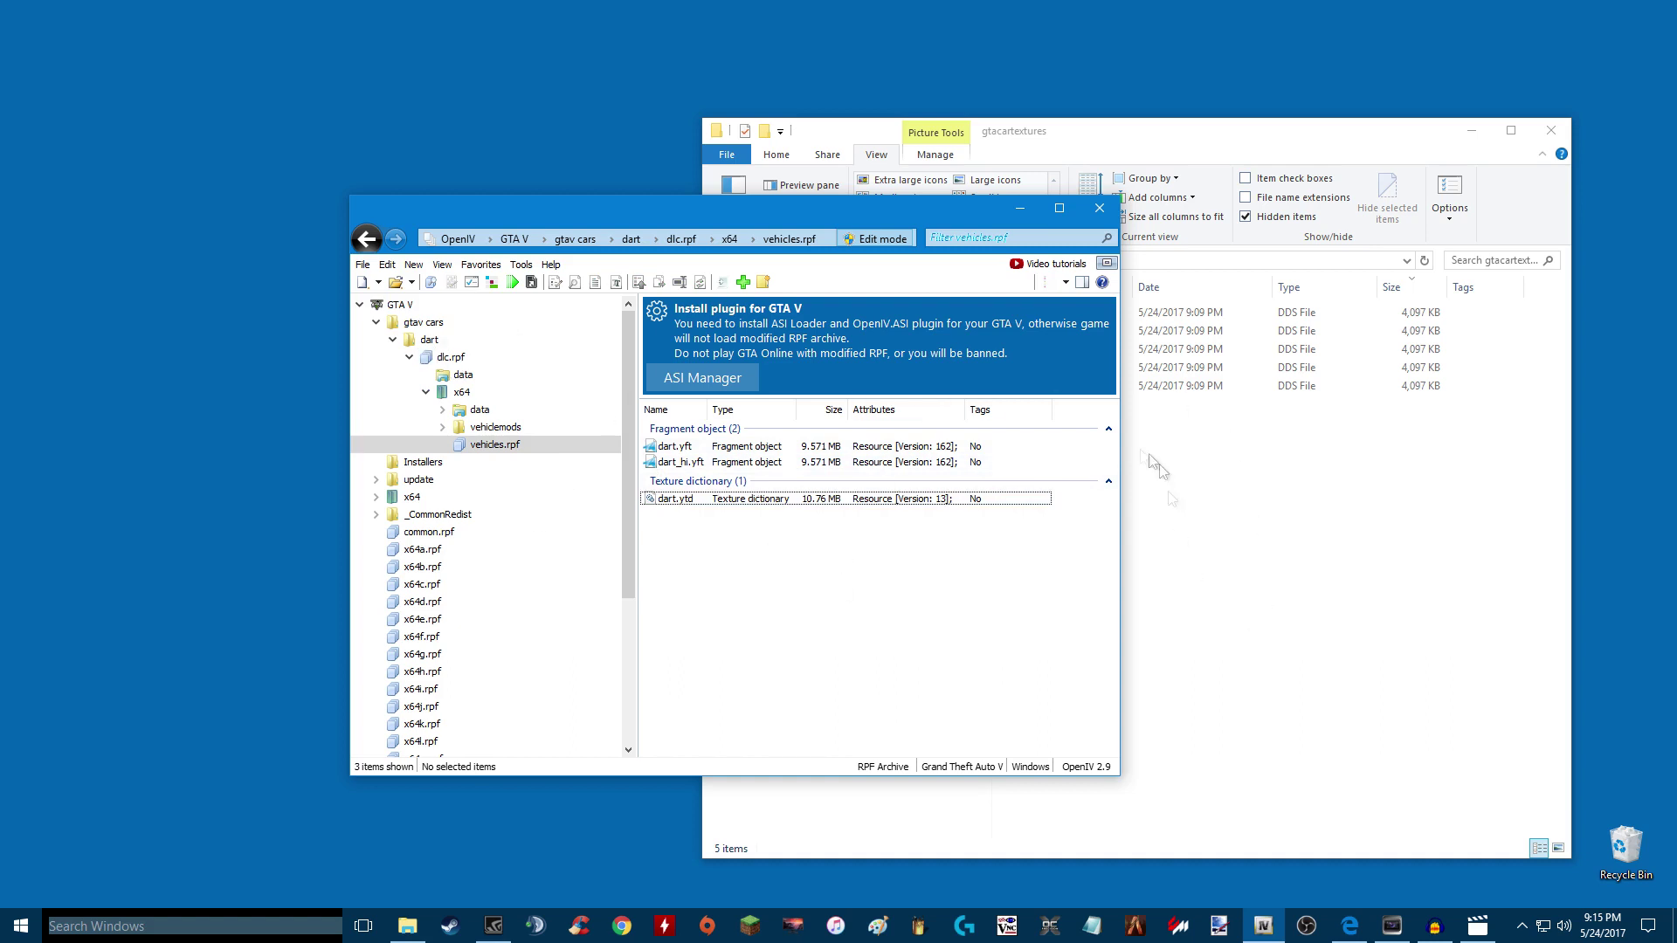
pyautogui.rightClick(436, 322)
pyautogui.rightClick(404, 321)
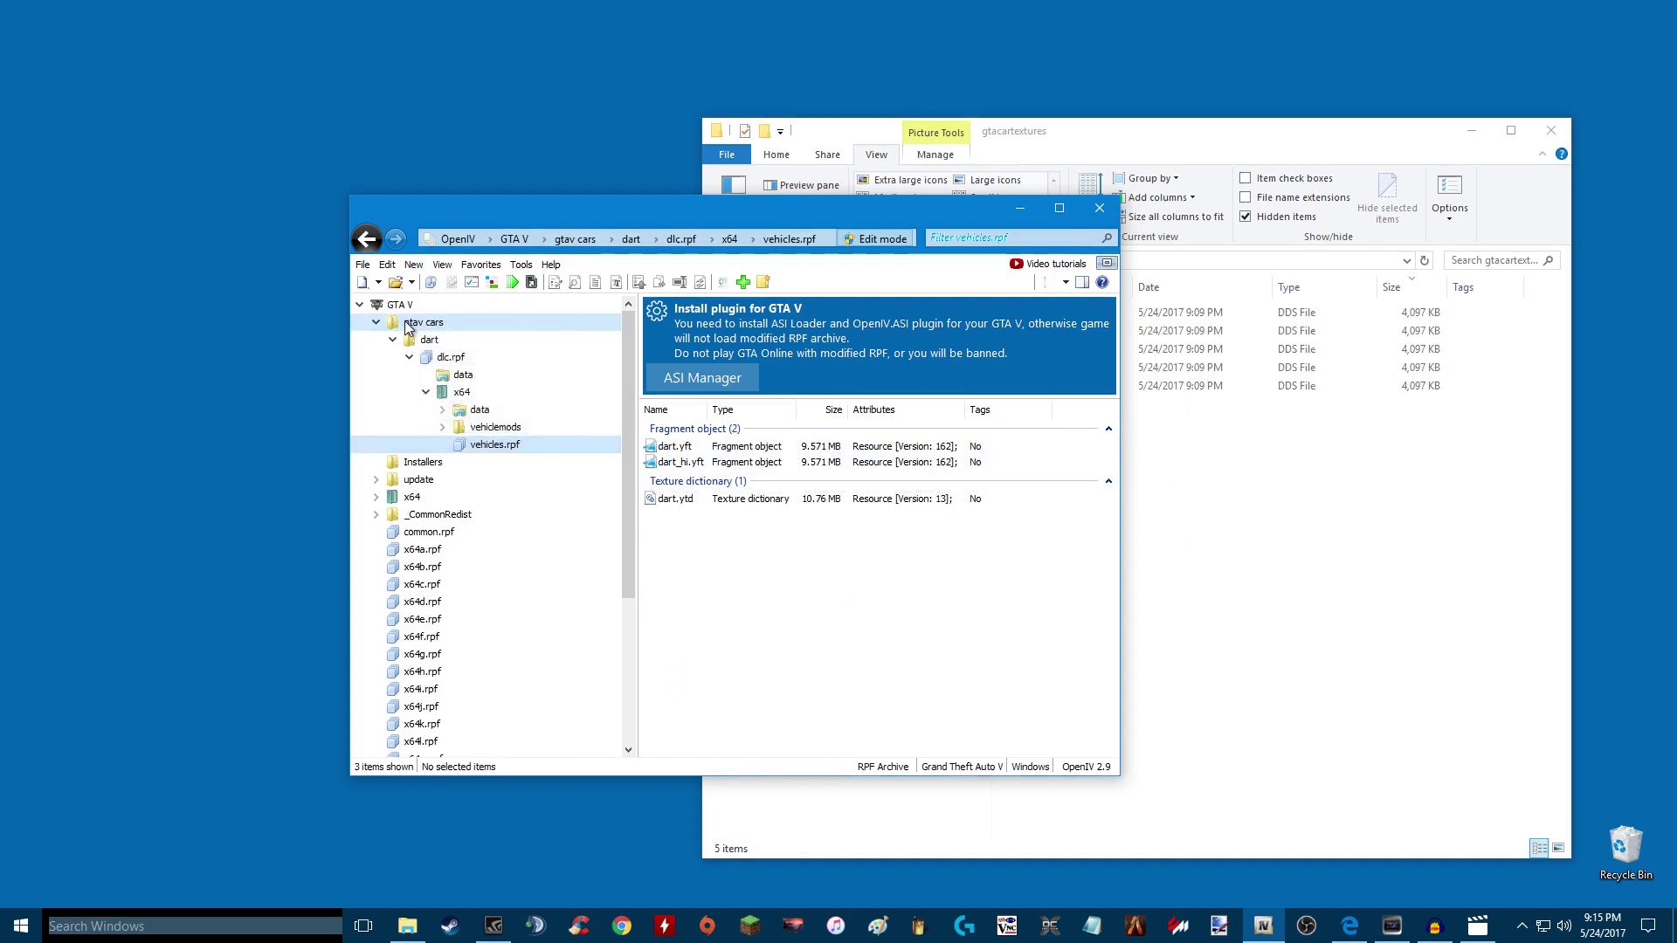
pyautogui.rightClick(391, 307)
pyautogui.click(432, 340)
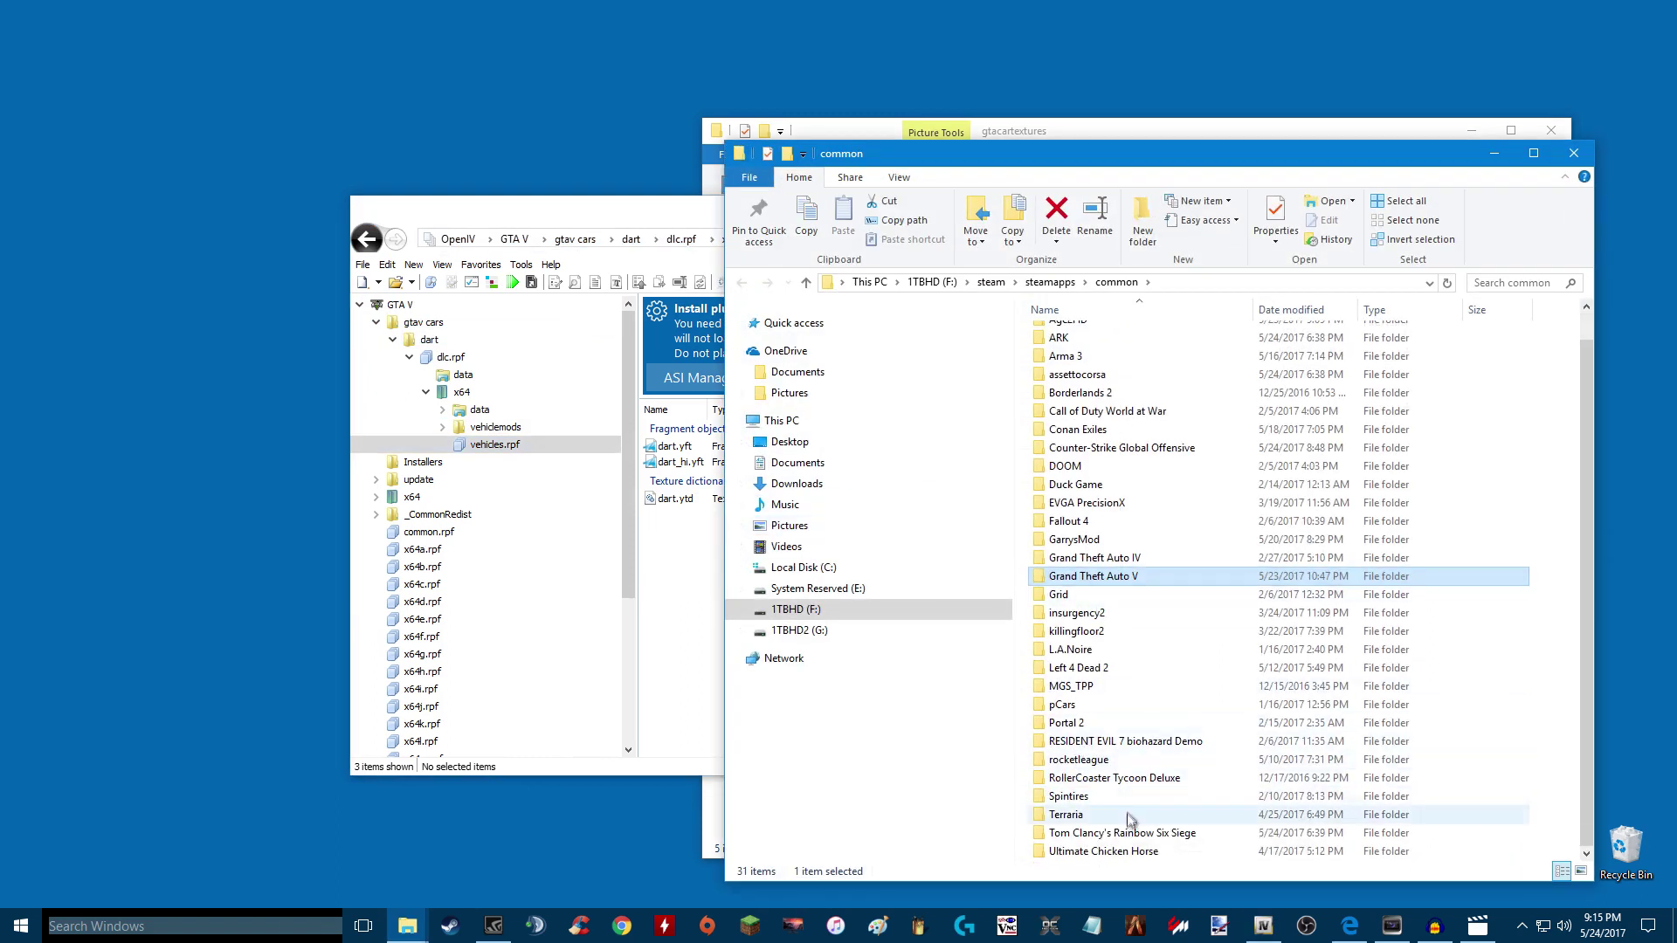
# Step: Navigate into Grand Theft Auto V, then the gtav cars folder
pyautogui.scroll(1, 1100, 760)
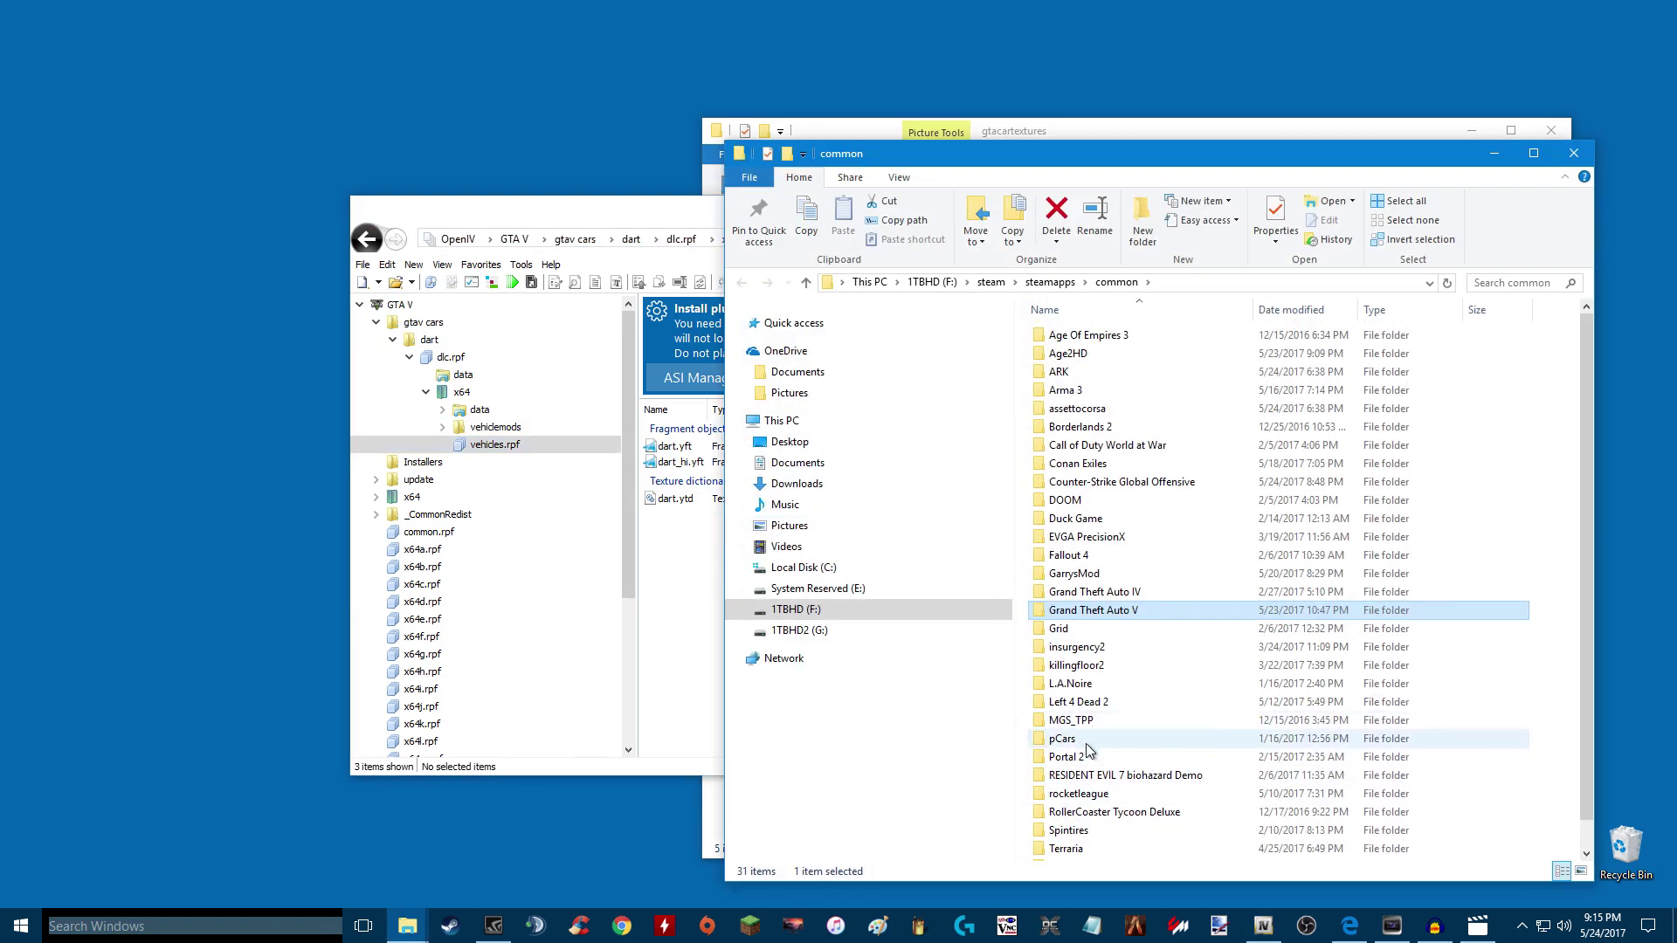
pyautogui.doubleClick(1096, 612)
pyautogui.scroll(-5, 1100, 767)
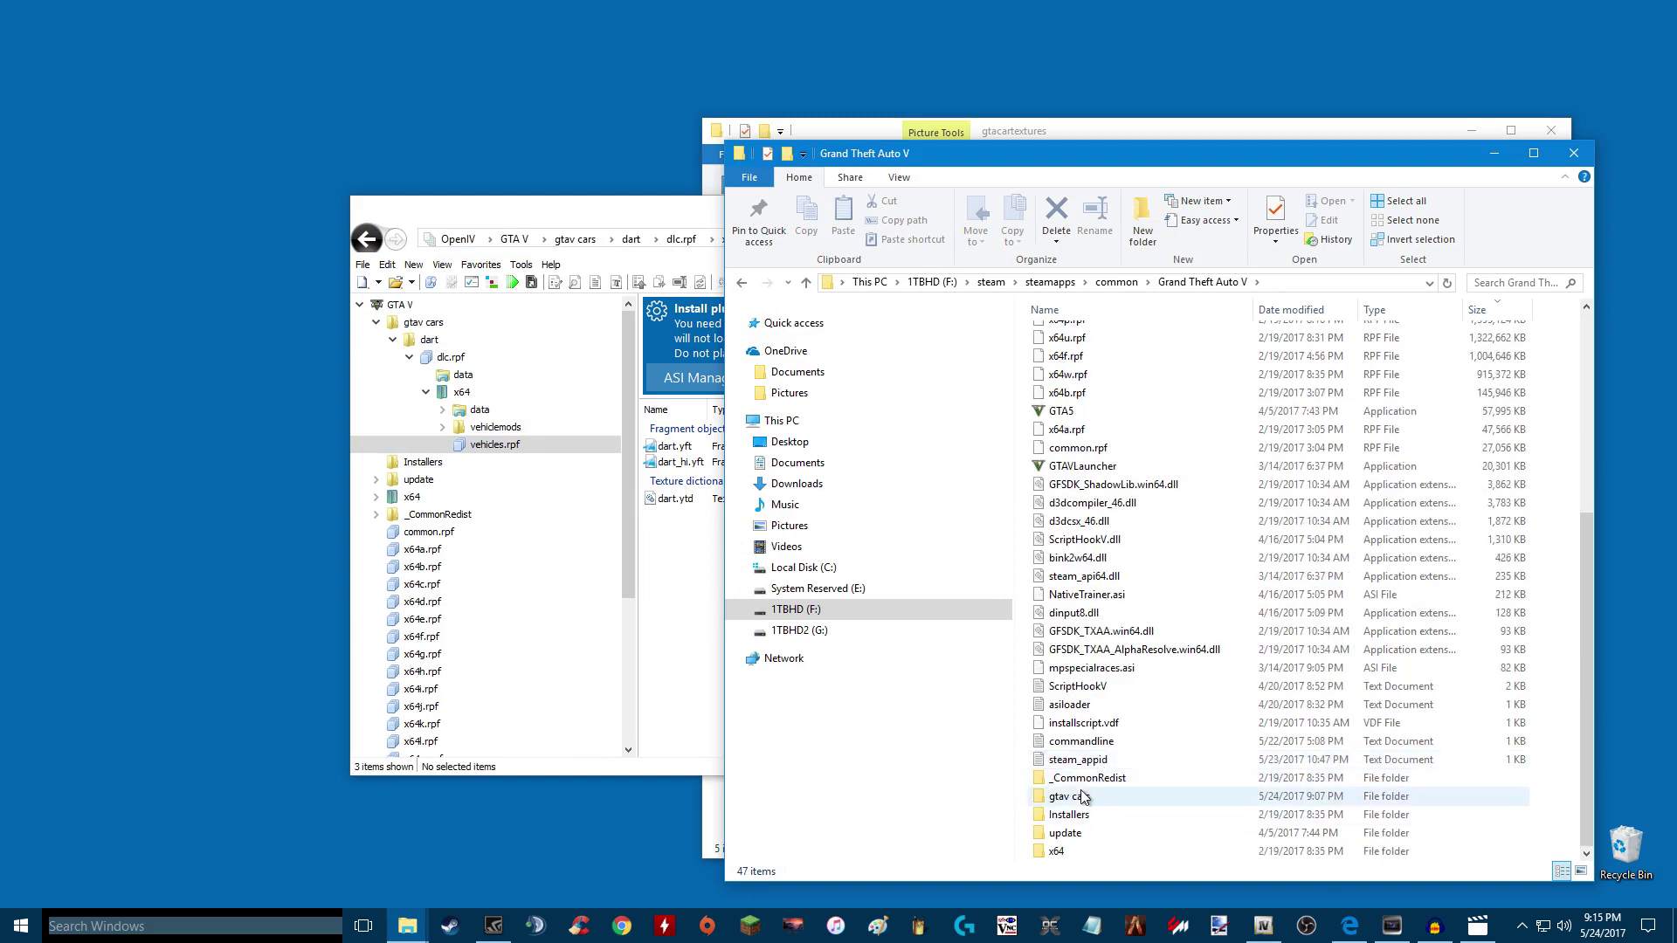
pyautogui.doubleClick(1081, 796)
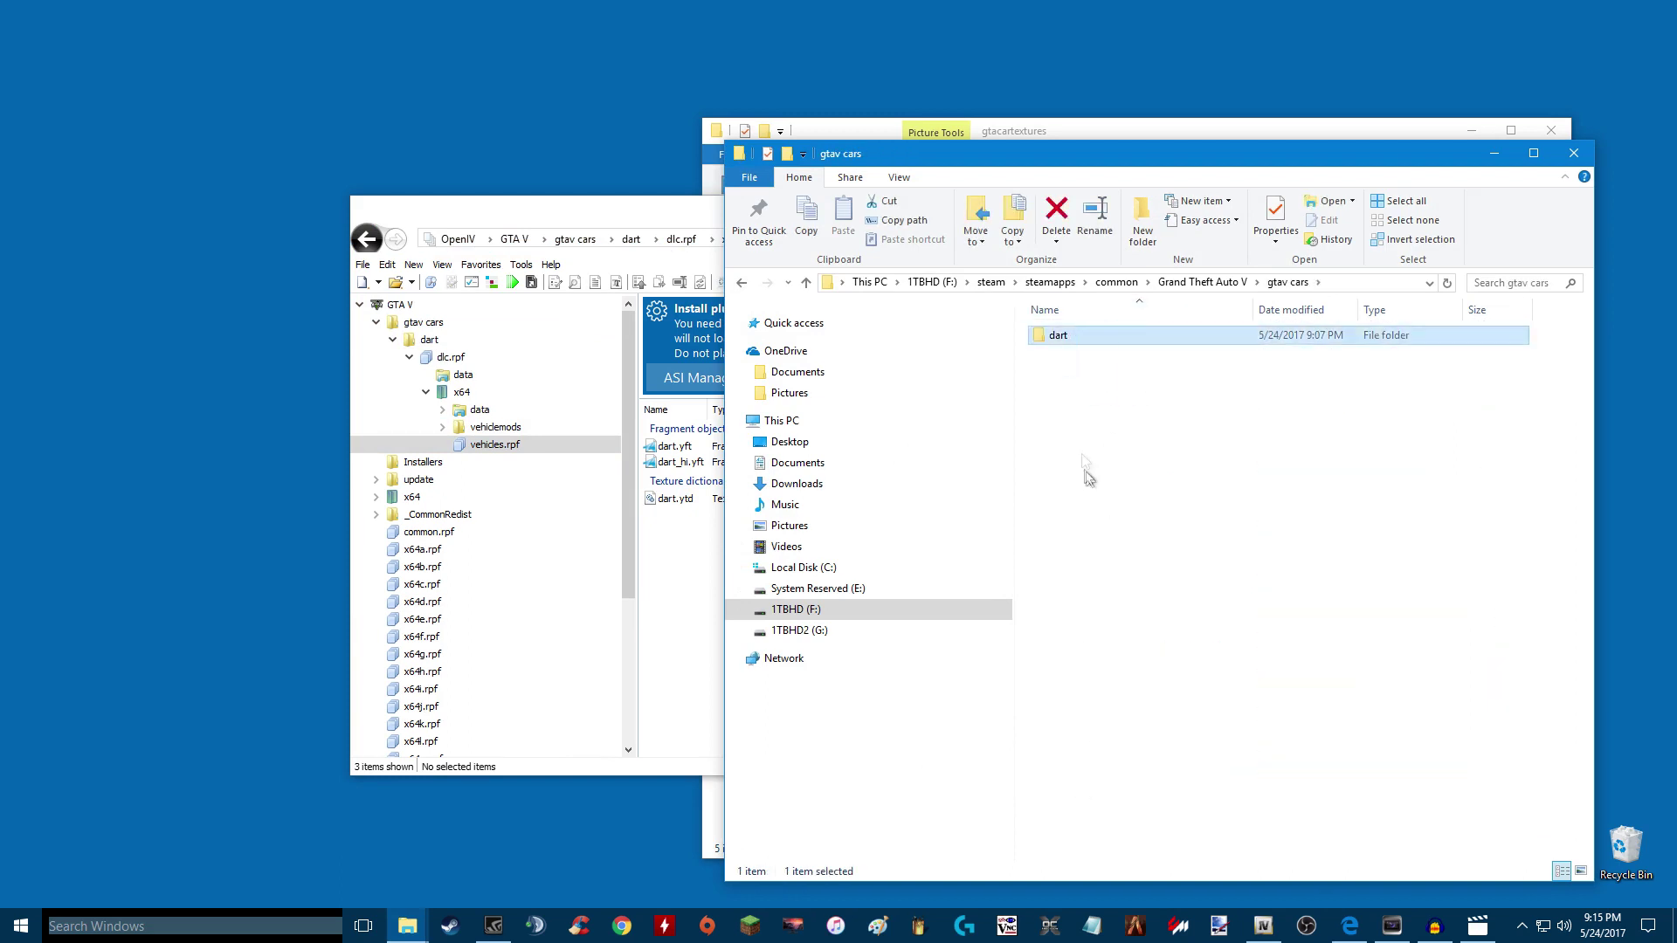
pyautogui.moveTo(1098, 467); pyautogui.dragTo(1494, 336)
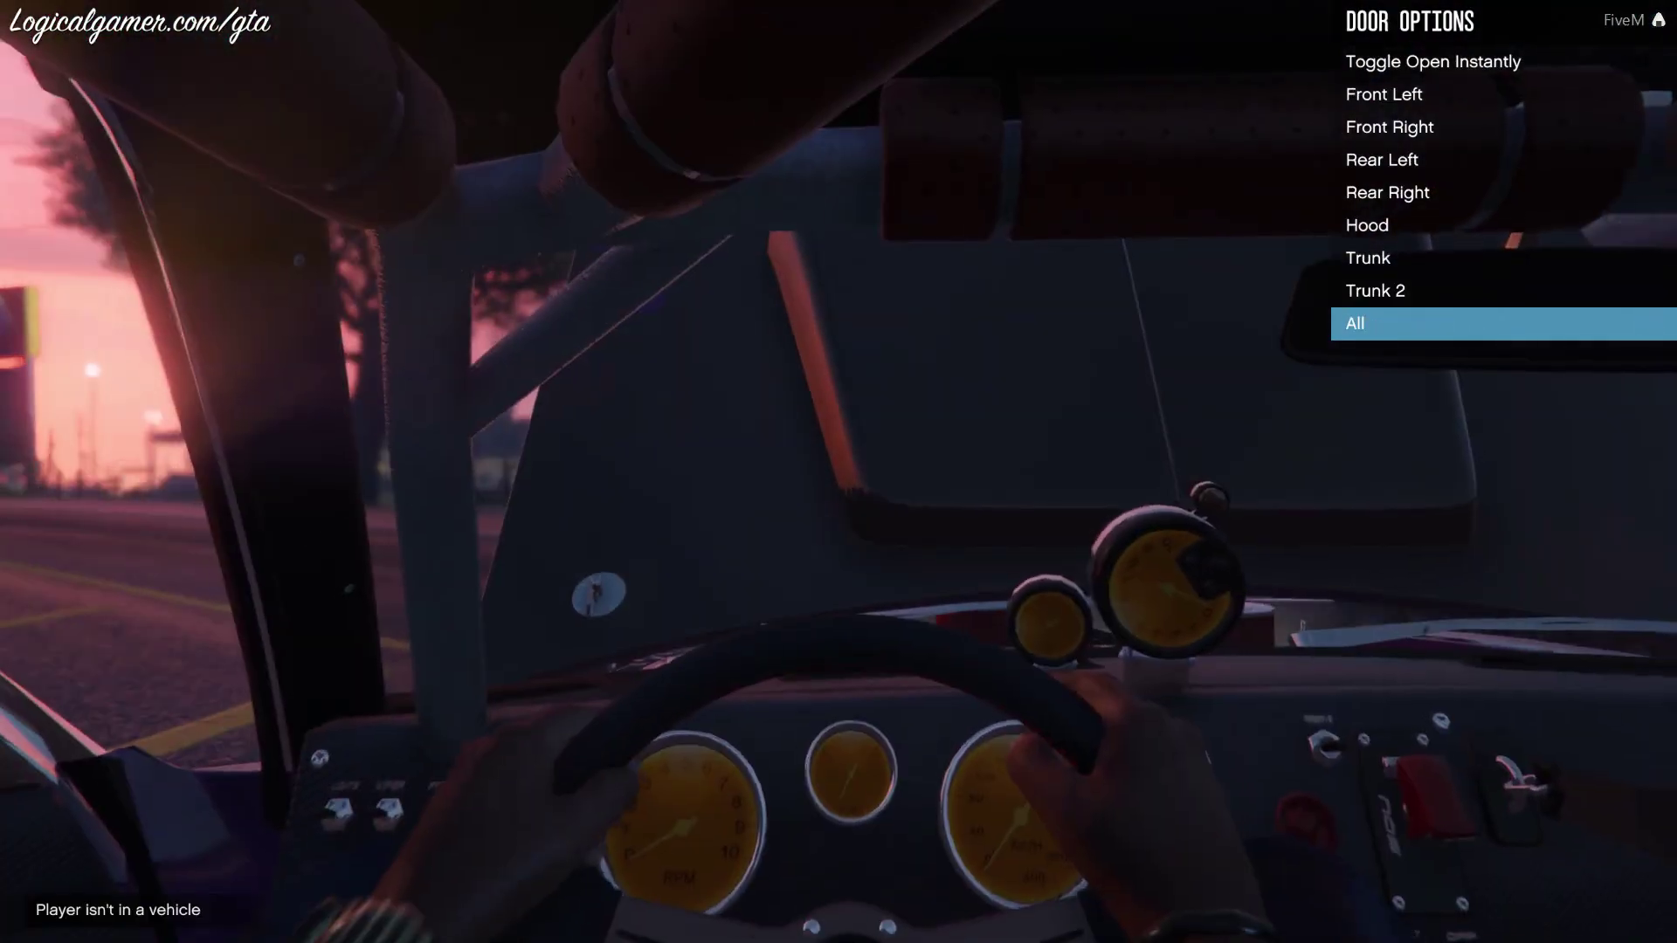
# Step: Exit Door Options and the trainer menu, then switch to the third-person camera behind the car
pyautogui.press('BackSpace')
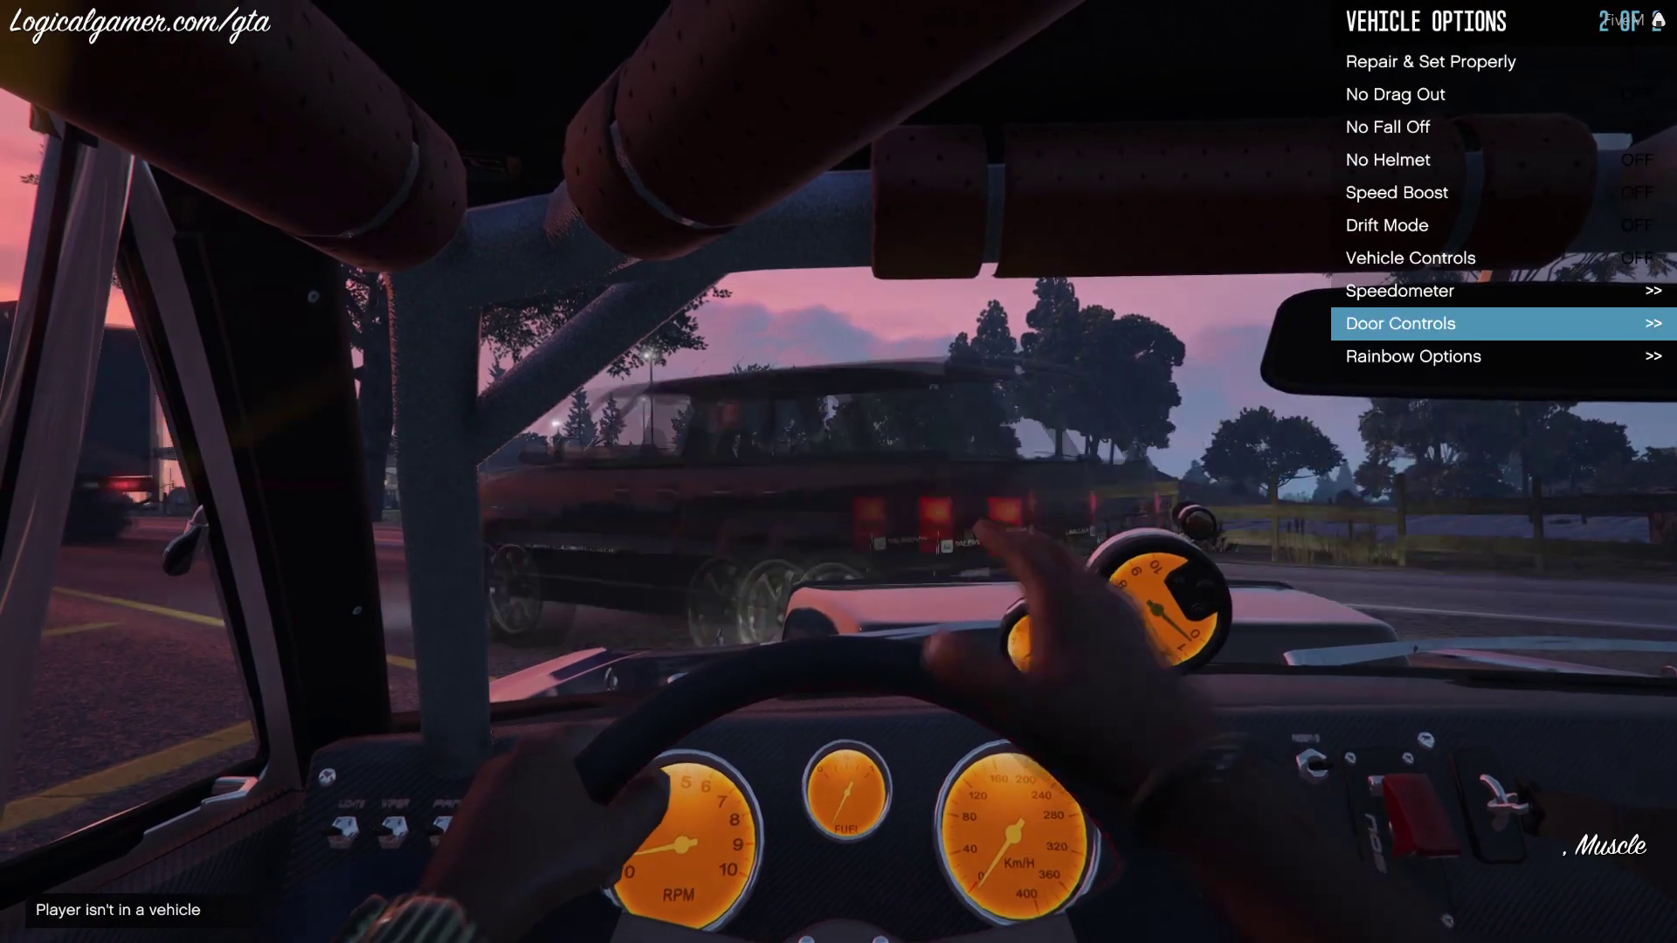
pyautogui.press('BackSpace')
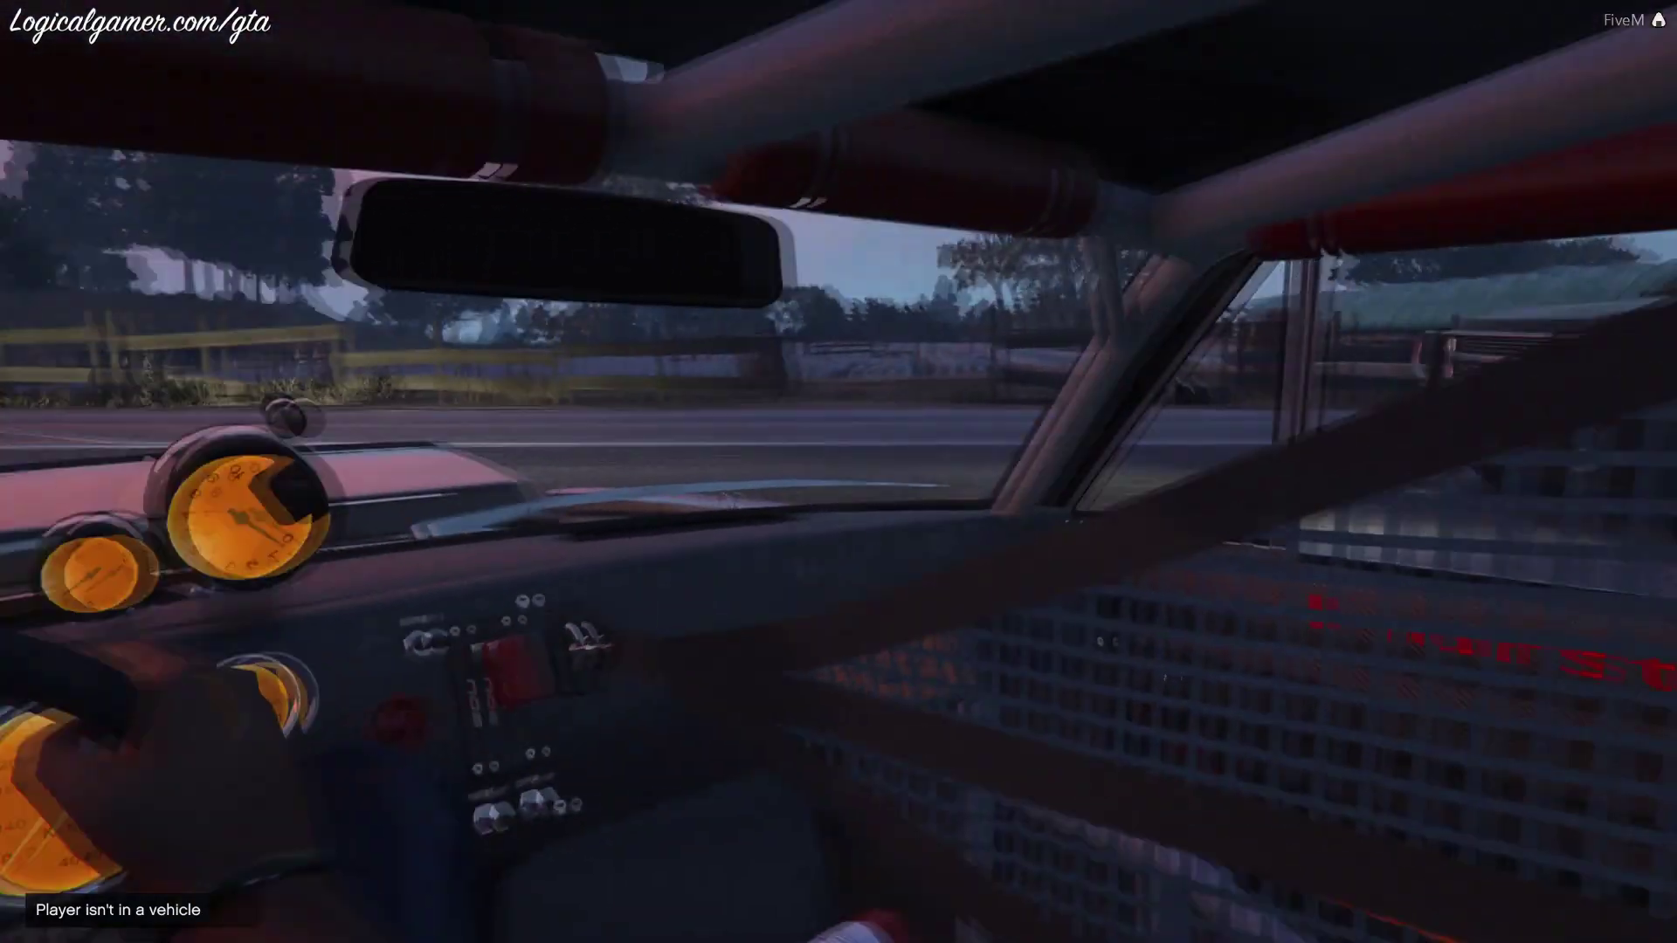
pyautogui.press('v')
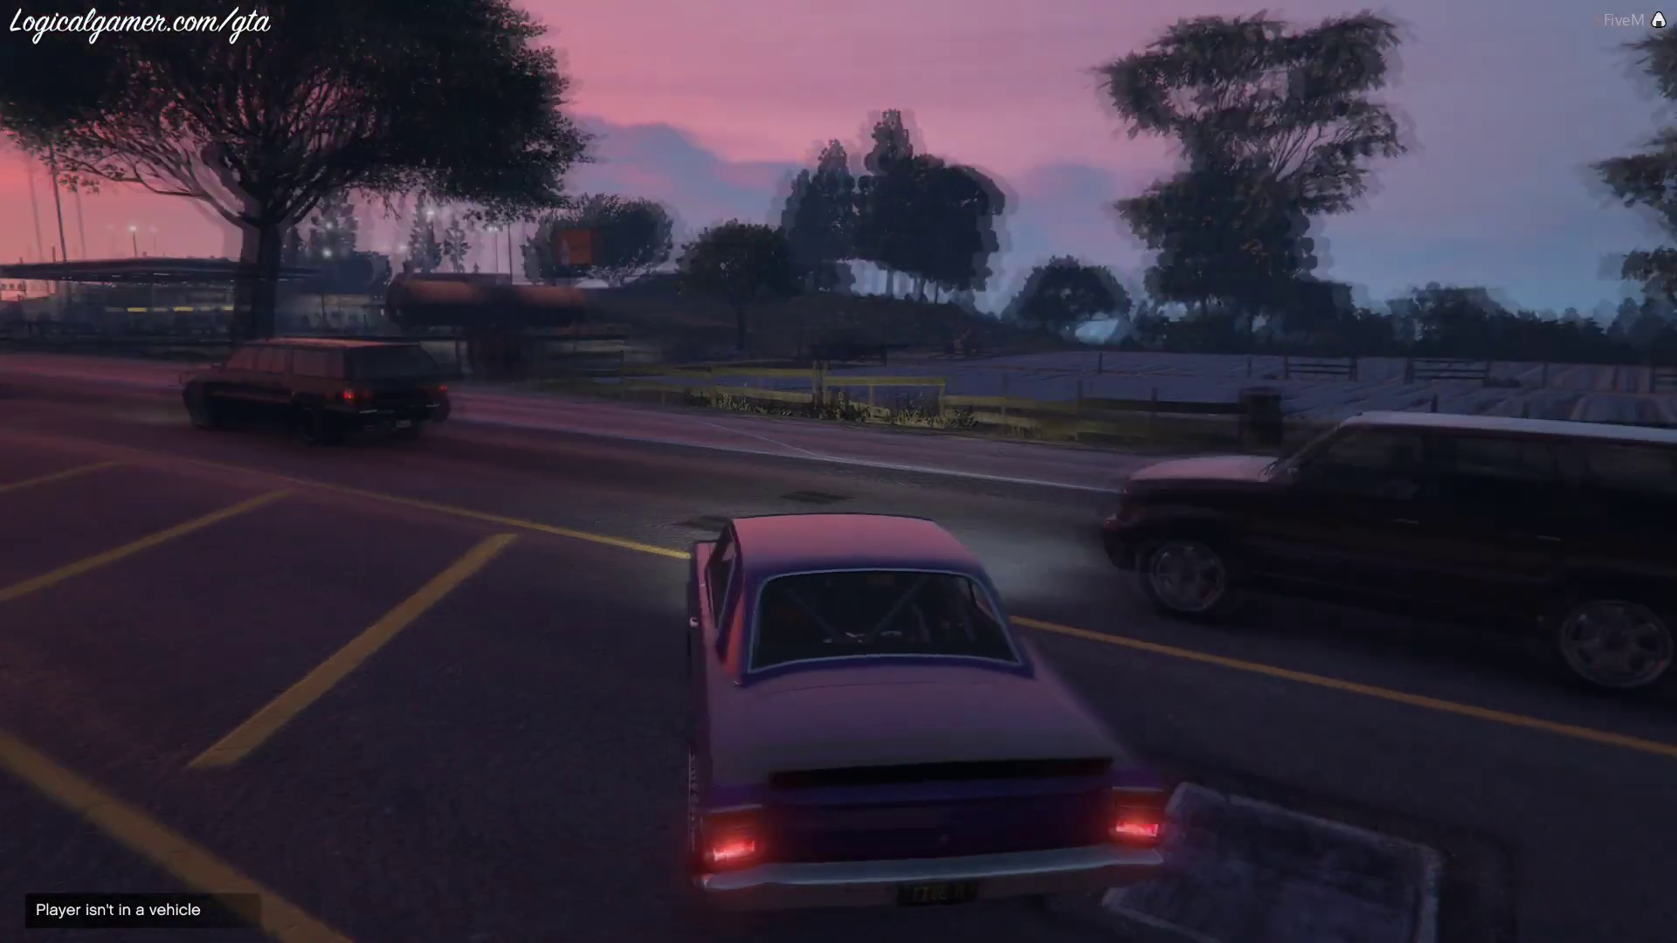